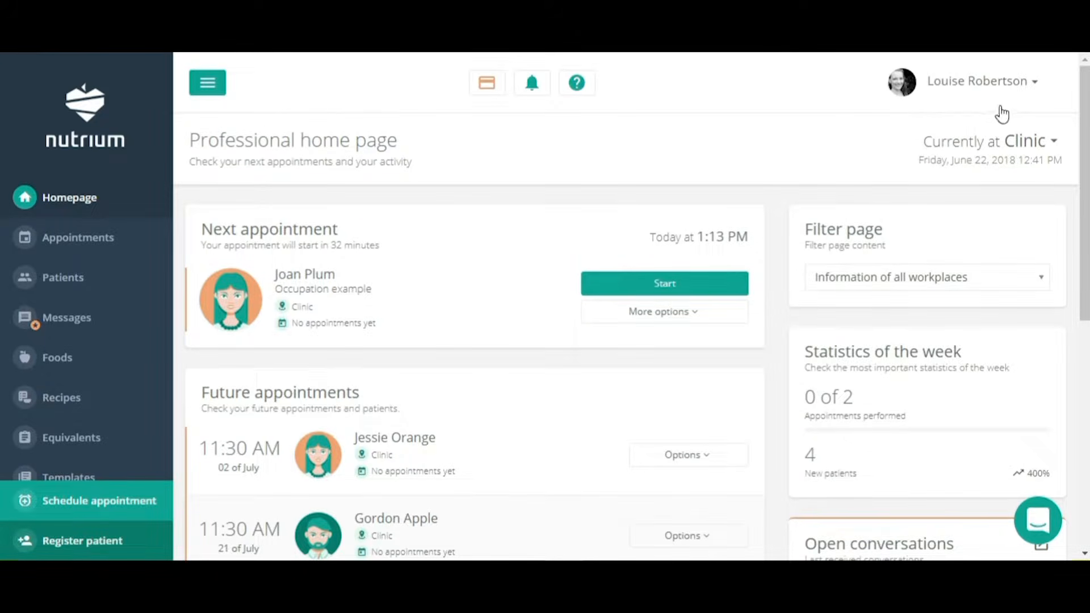
Check the profile menu and workplace list, leaving Clinic as the workplace.
click(1032, 90)
click(1058, 93)
click(1053, 146)
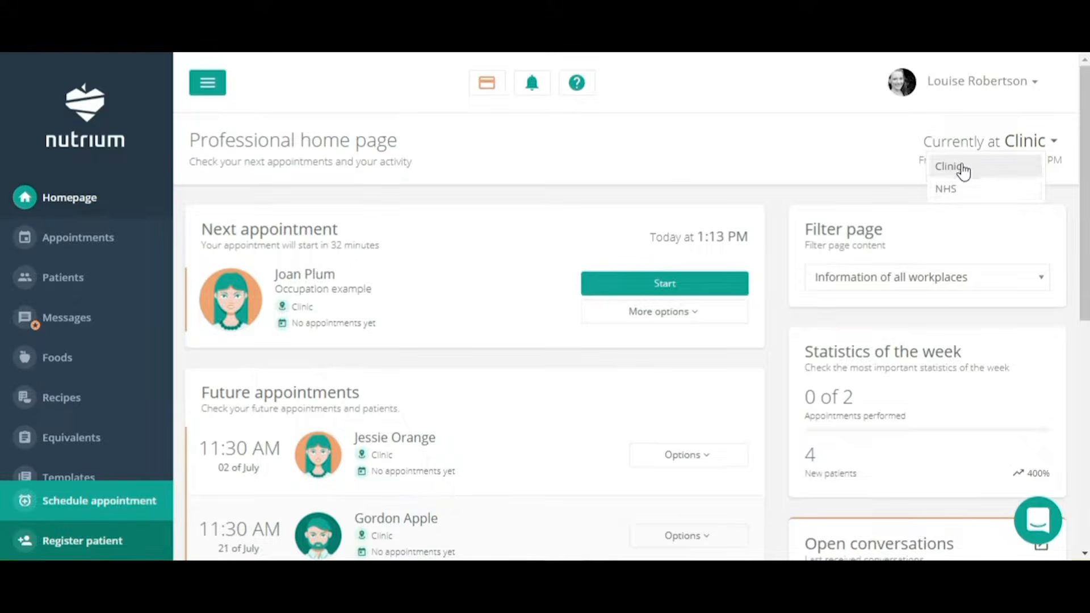
click(1036, 149)
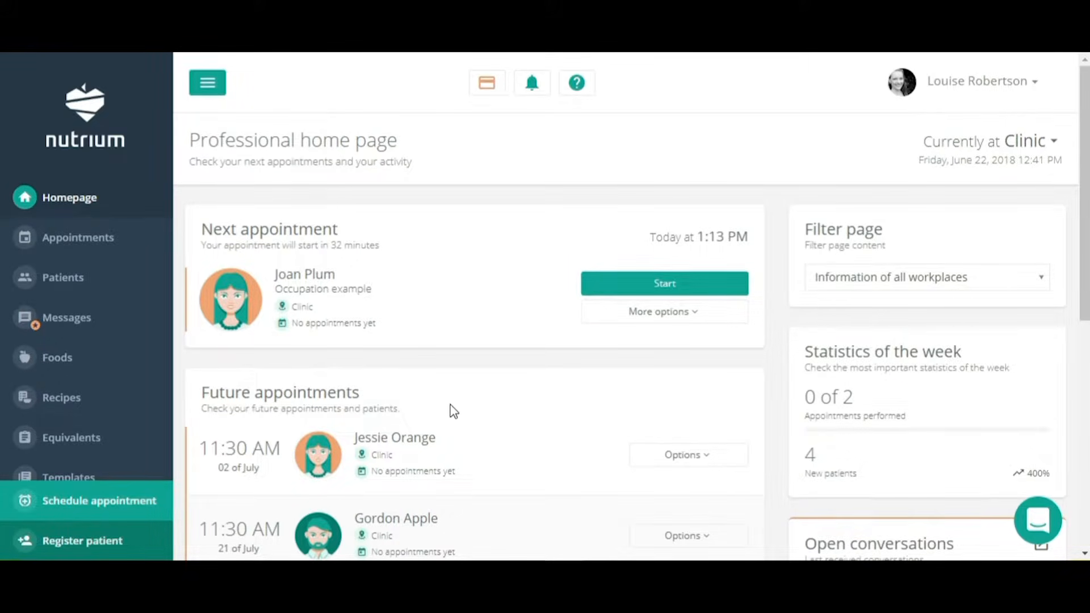
scroll(584, 393, down, 5)
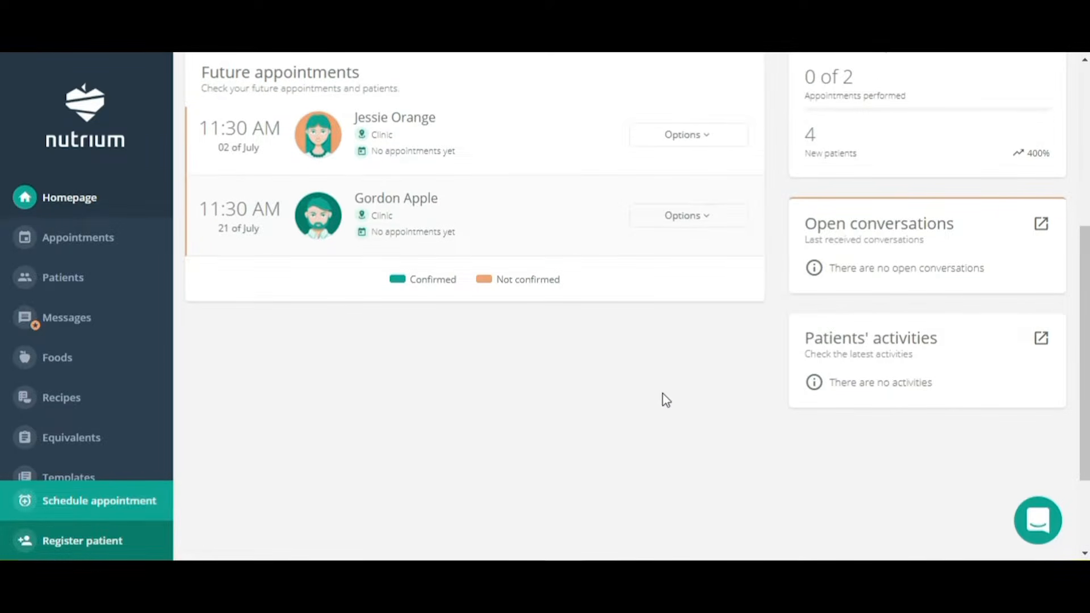
scroll(662, 399, up, 5)
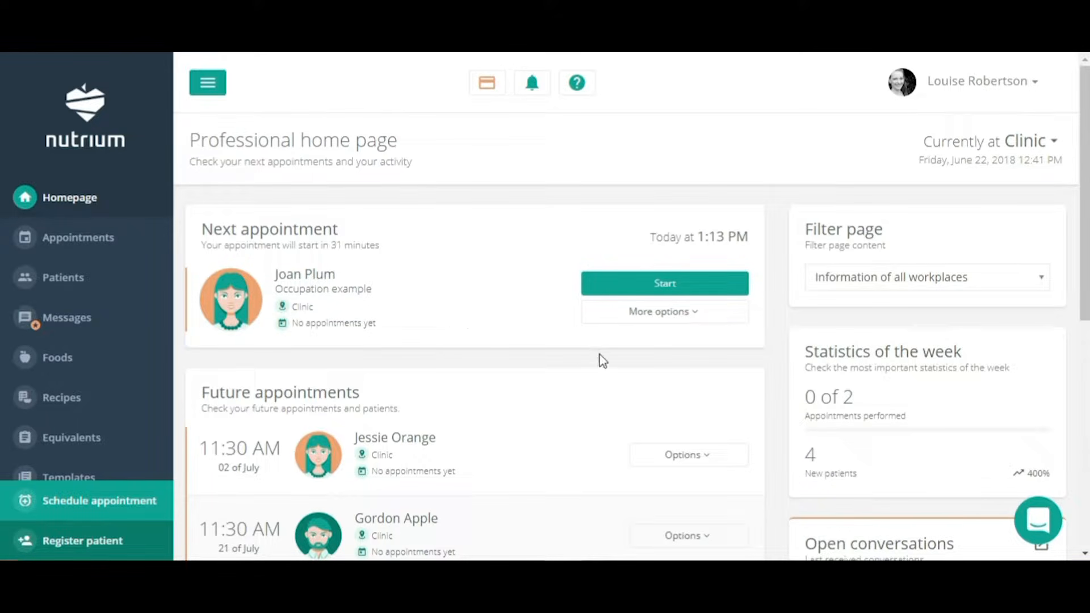
Start the upcoming nutrition appointment and enter 'Weight loss' as the reason for appointment.
click(713, 289)
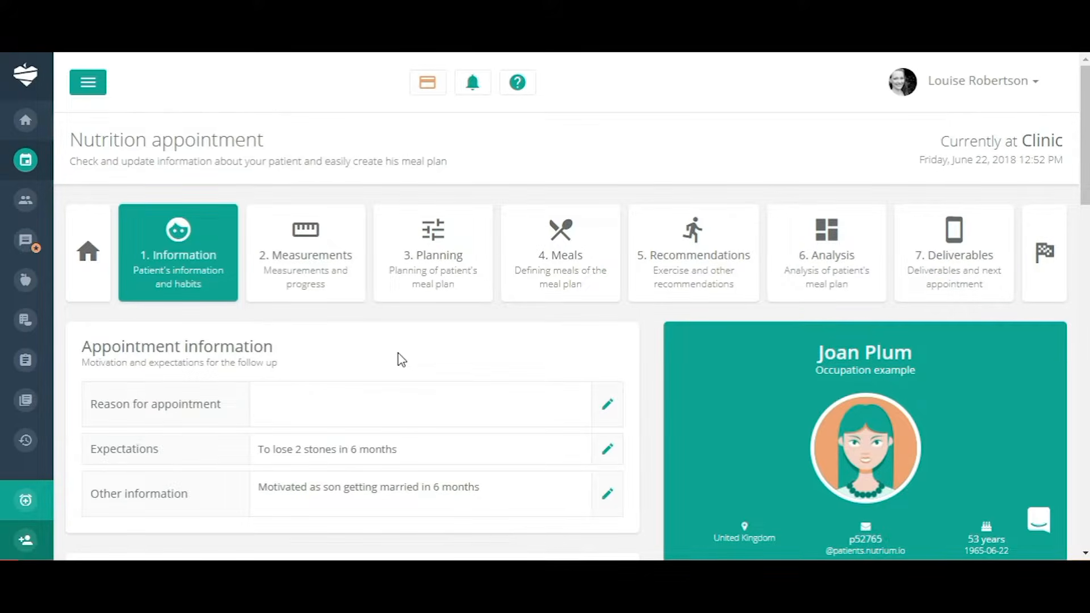
scroll(401, 359, down, 4)
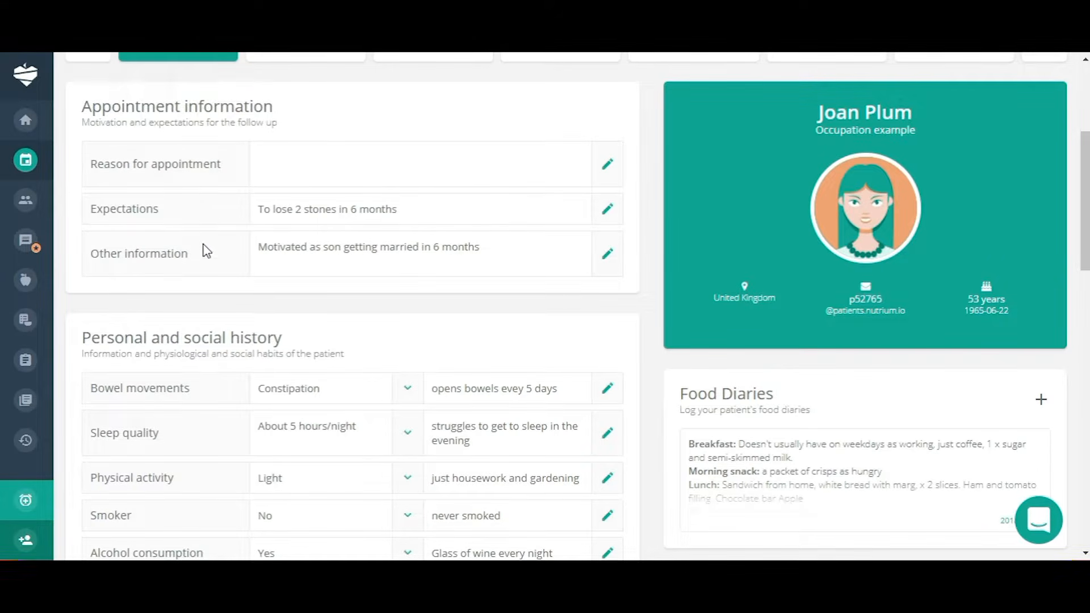
click(608, 167)
text(eight loss)
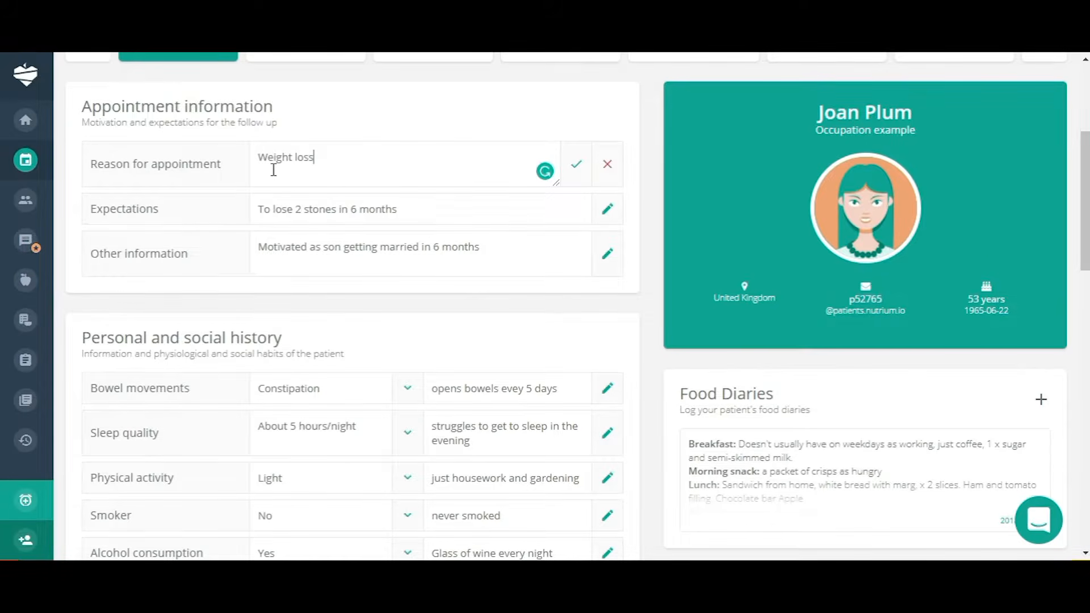
Save 'Weight loss' as the reason and set bowel movements to Normal.
click(575, 167)
scroll(653, 299, down, 3)
scroll(653, 299, down, 2)
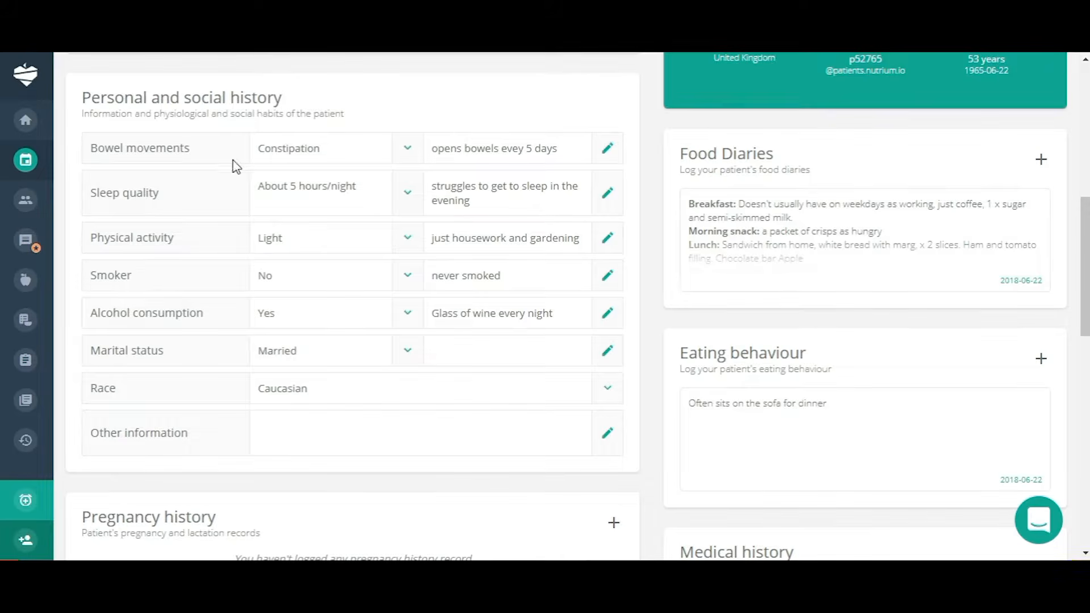
click(407, 149)
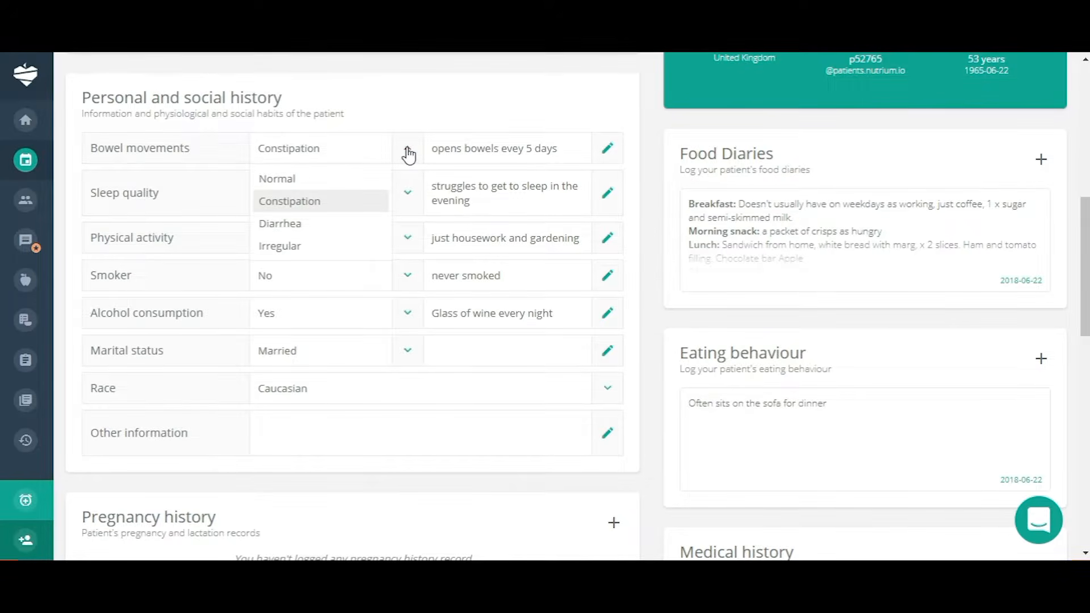
click(302, 181)
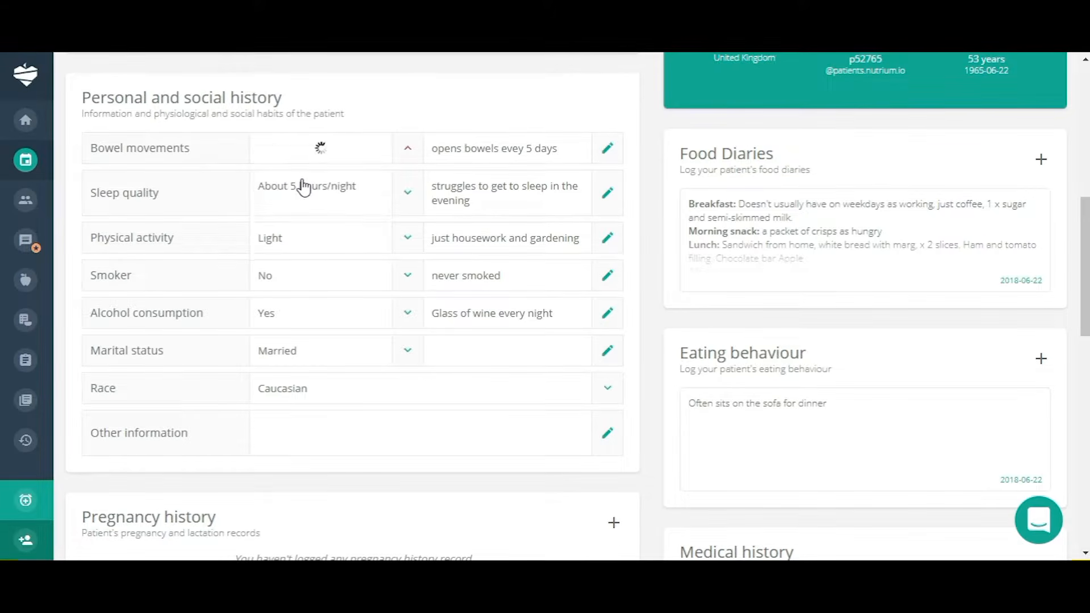
Replace the bowel movements comment with 'open hers bowels every day'.
click(608, 156)
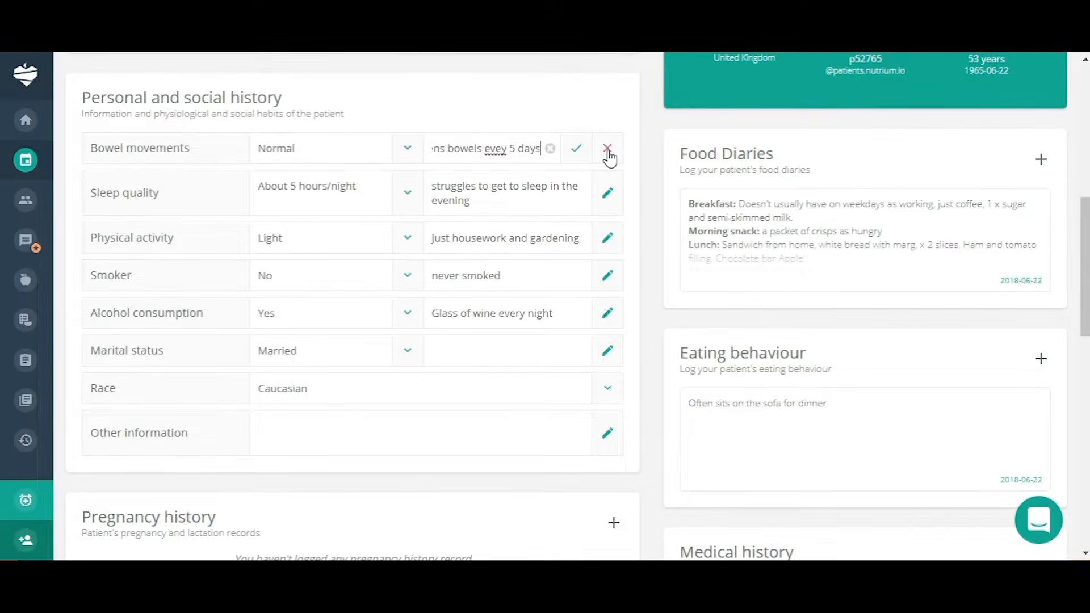
click(550, 149)
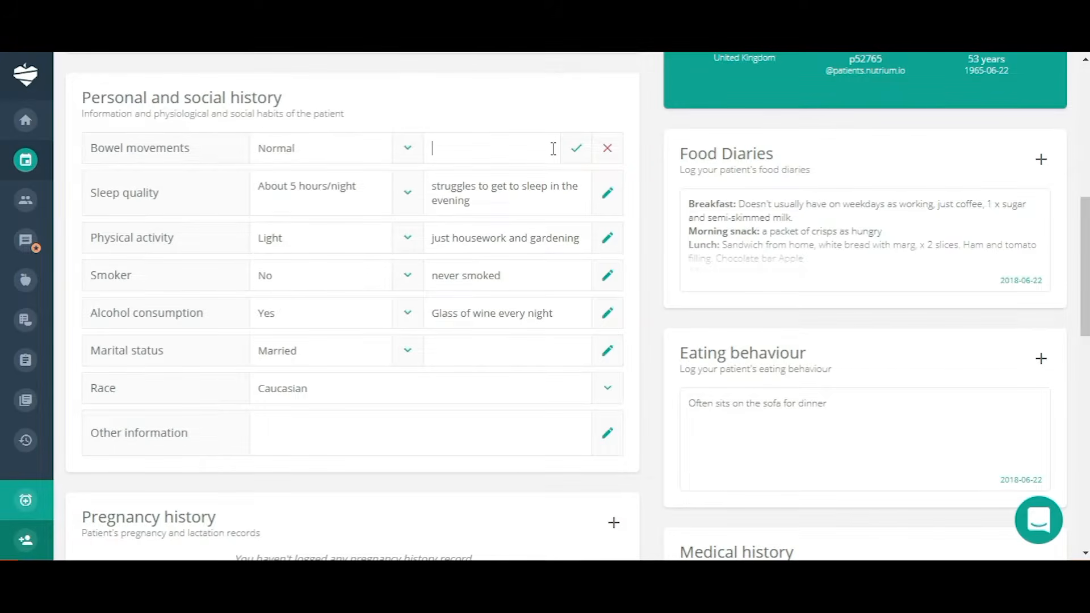
text(open her s b)
text(owel)
text(s every day)
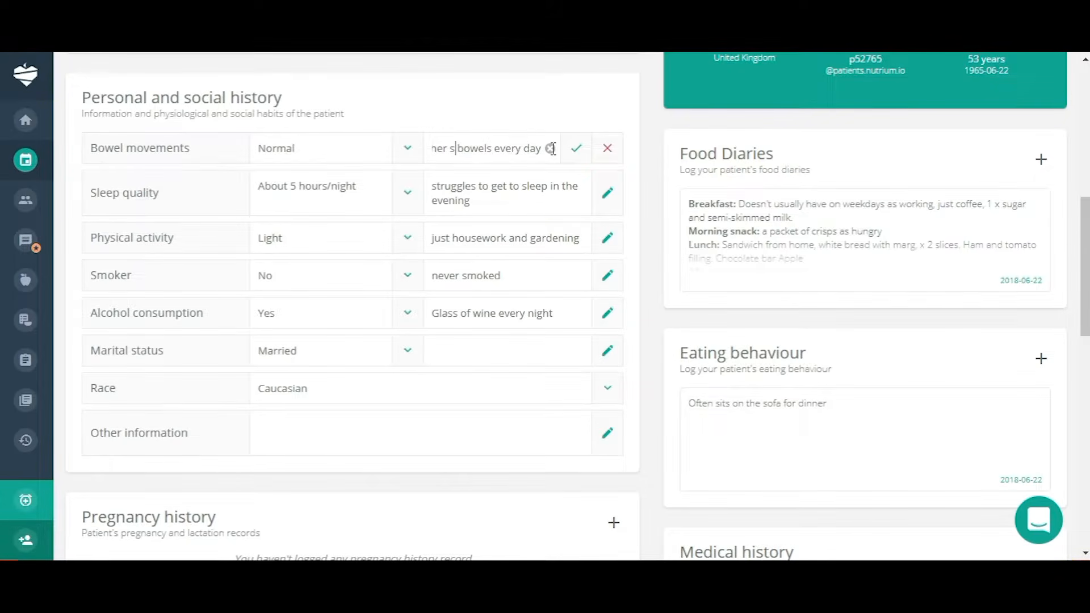
key(BackSpace)
click(576, 151)
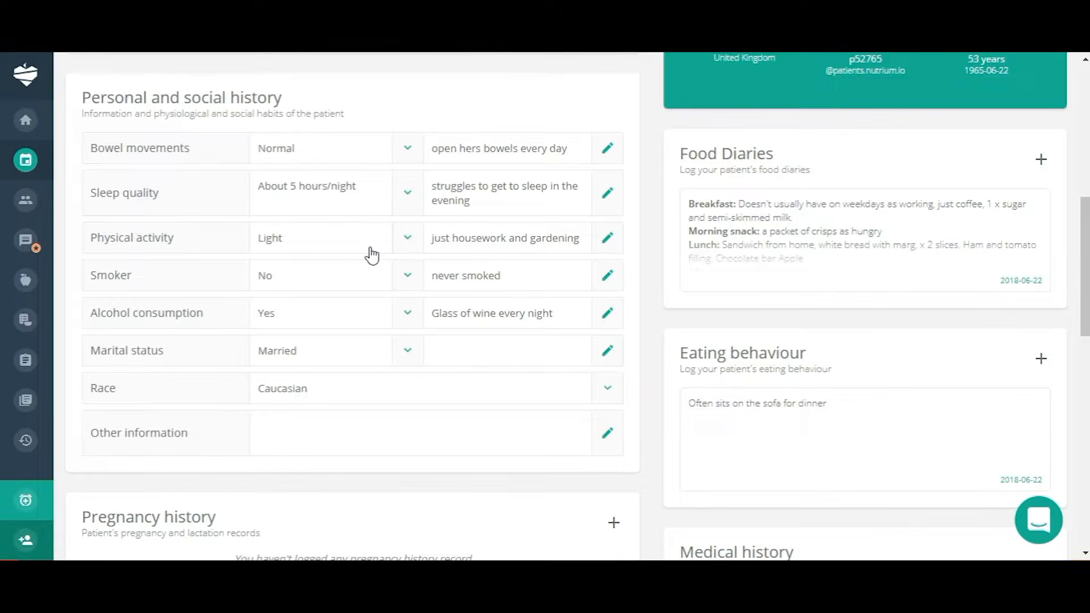
Keep the physical activity level at Light.
click(408, 239)
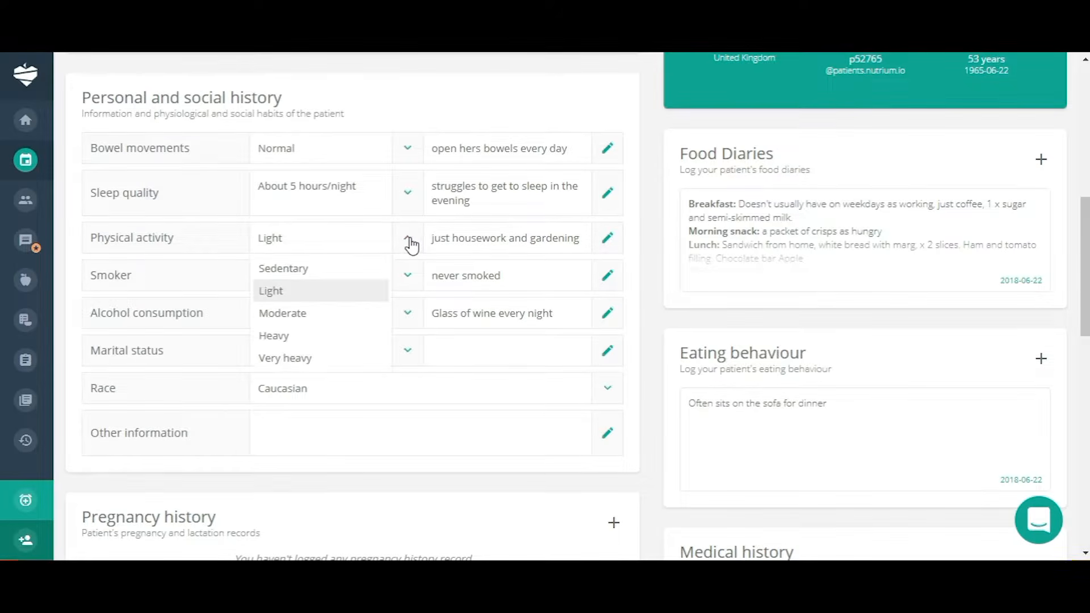
click(410, 241)
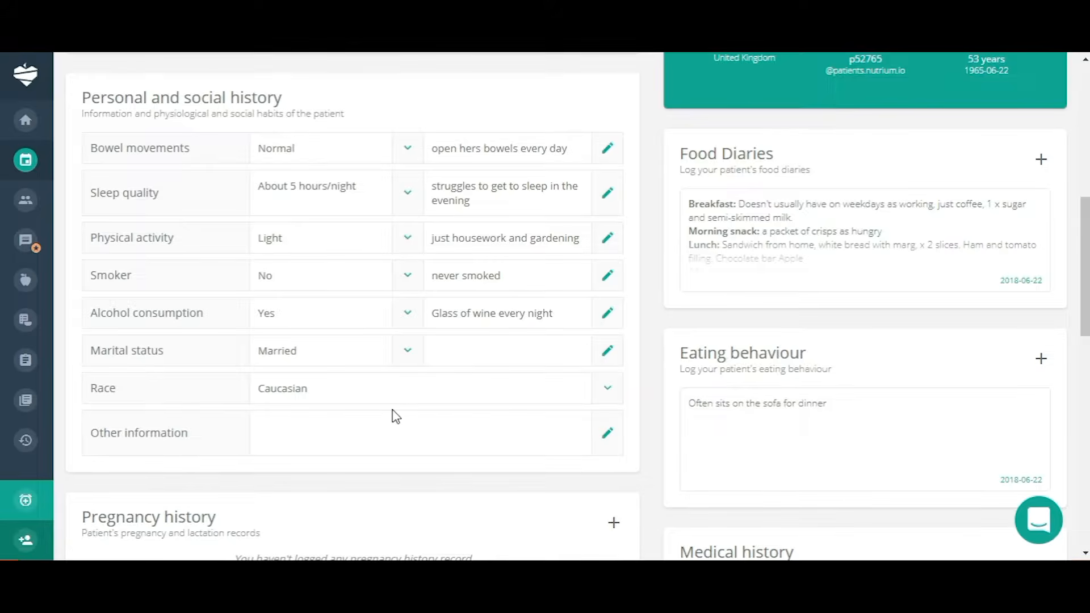
scroll(396, 416, down, 5)
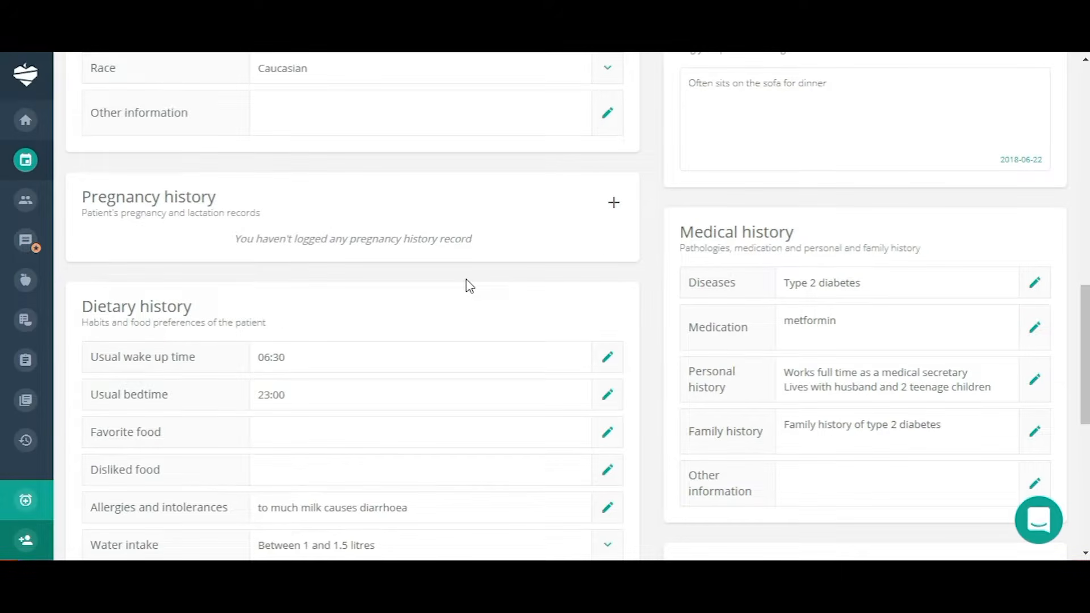
Open the new Pregnancy history form and dismiss it without saving.
click(616, 206)
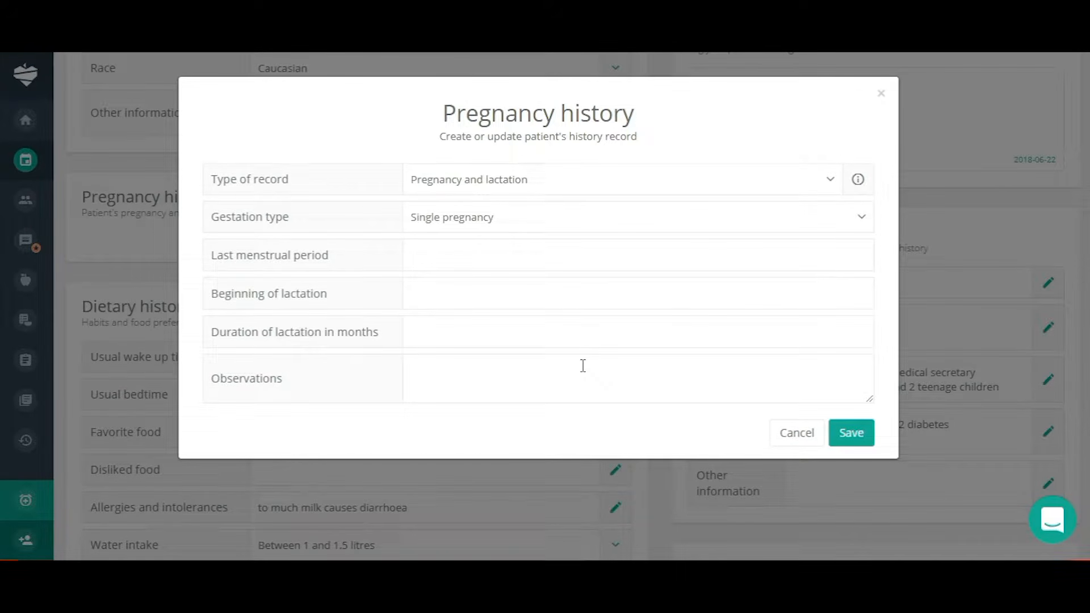
click(882, 99)
scroll(513, 368, down, 3)
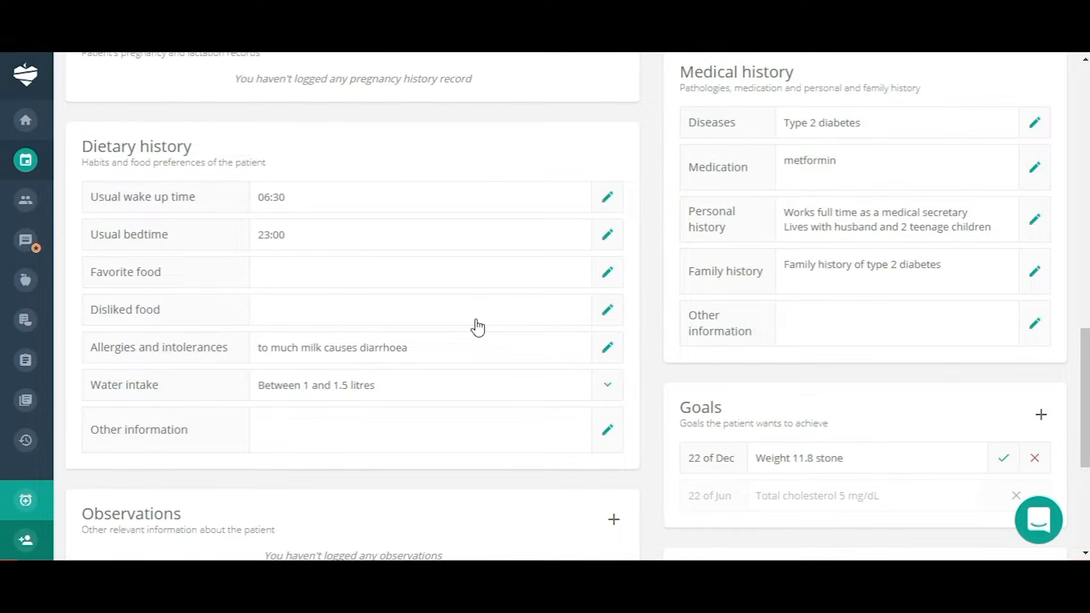
scroll(477, 328, down, 1)
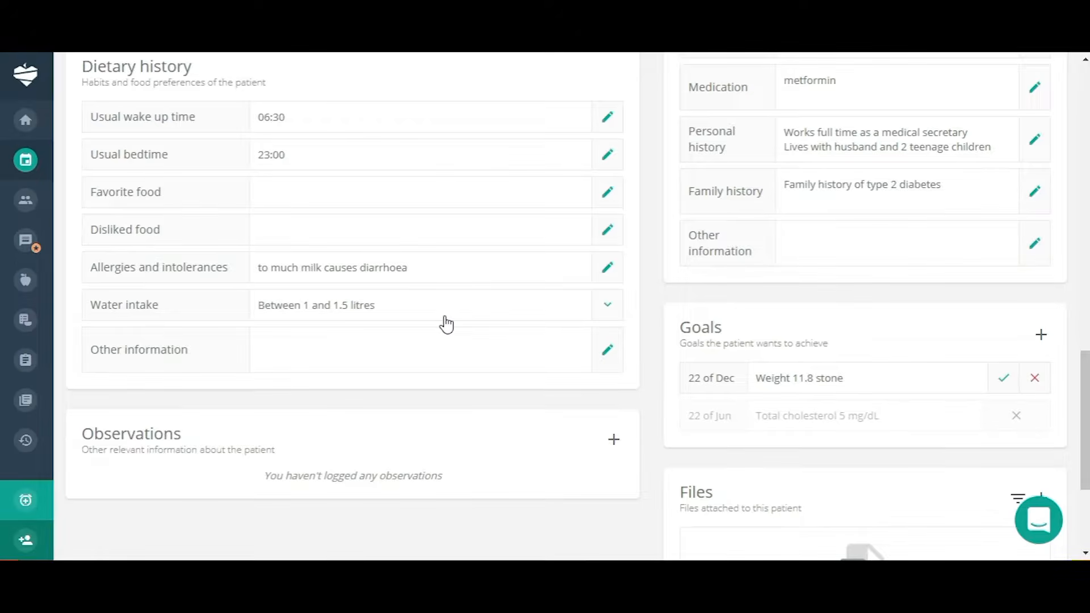
scroll(502, 432, down, 2)
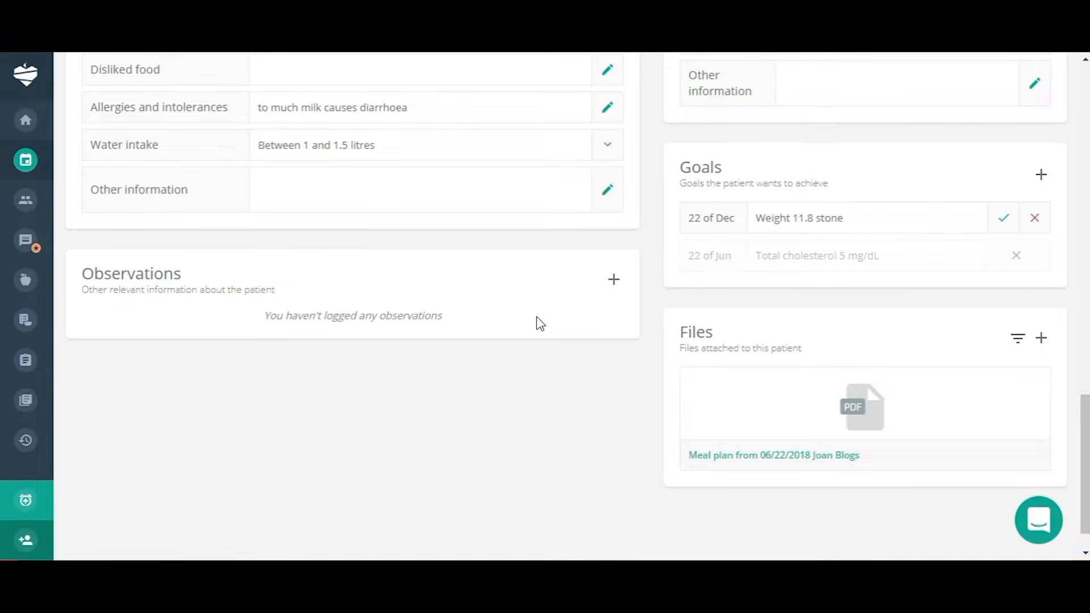
Add the patient observation 'any more info'.
click(614, 279)
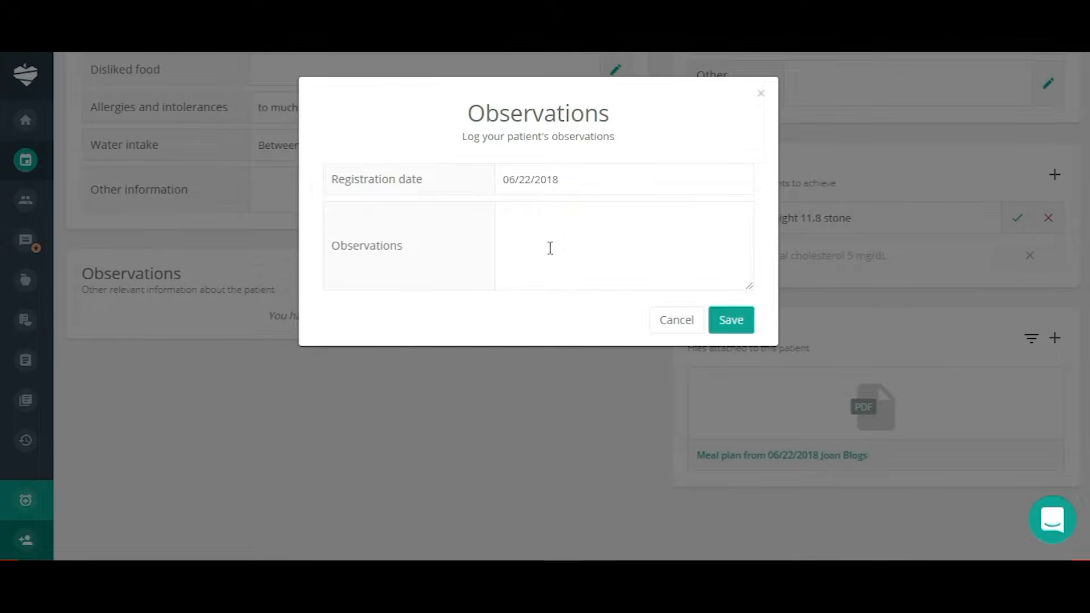
click(540, 228)
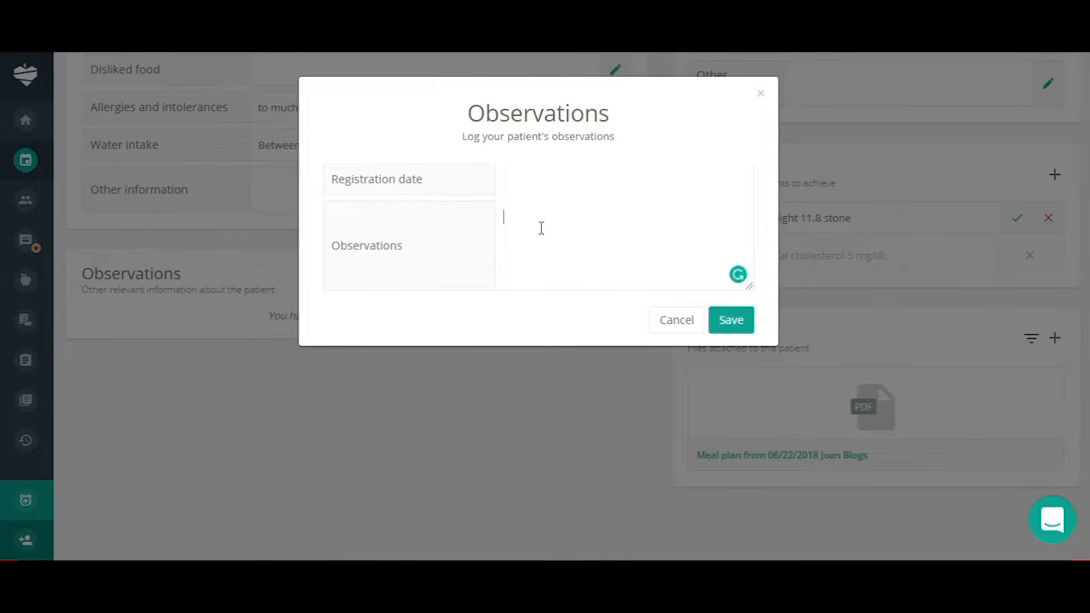
text(any more info)
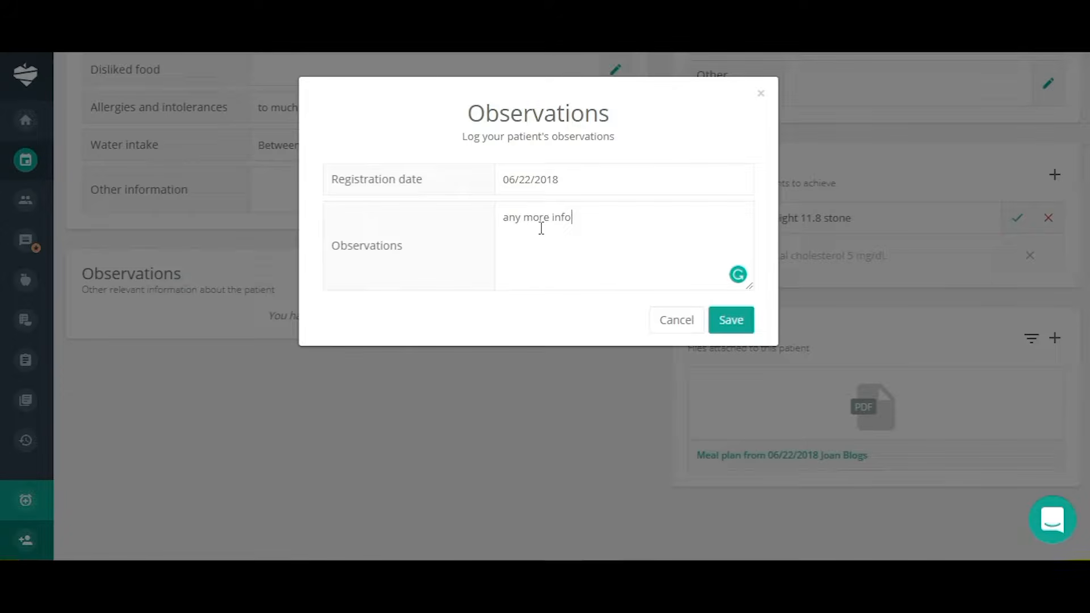
click(730, 332)
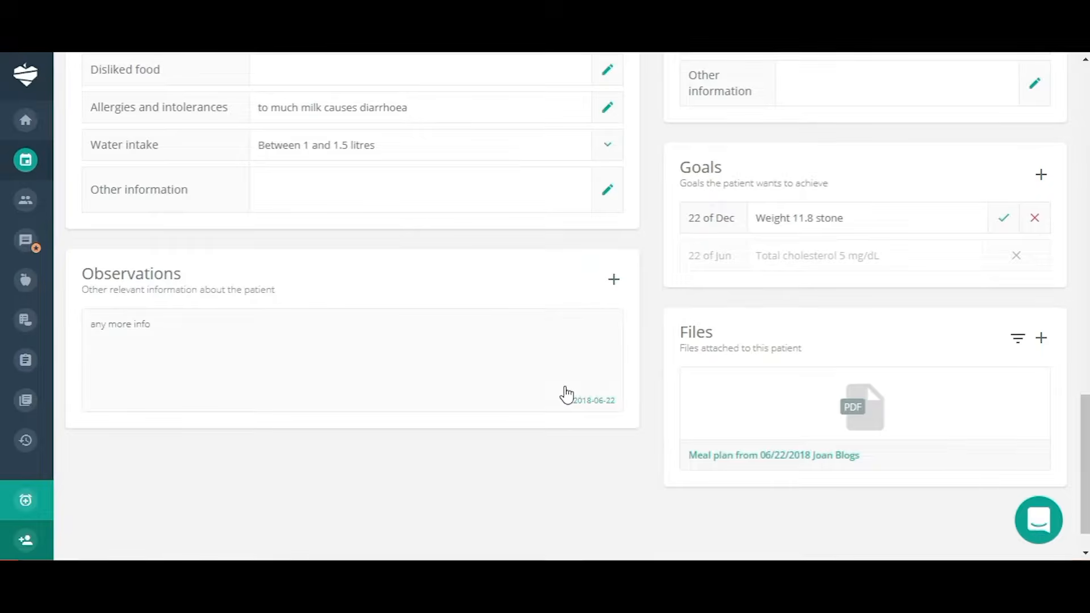
scroll(567, 394, up, 15)
Save a new food diary entry with a breakfast of cereal and milk.
scroll(730, 384, up, 5)
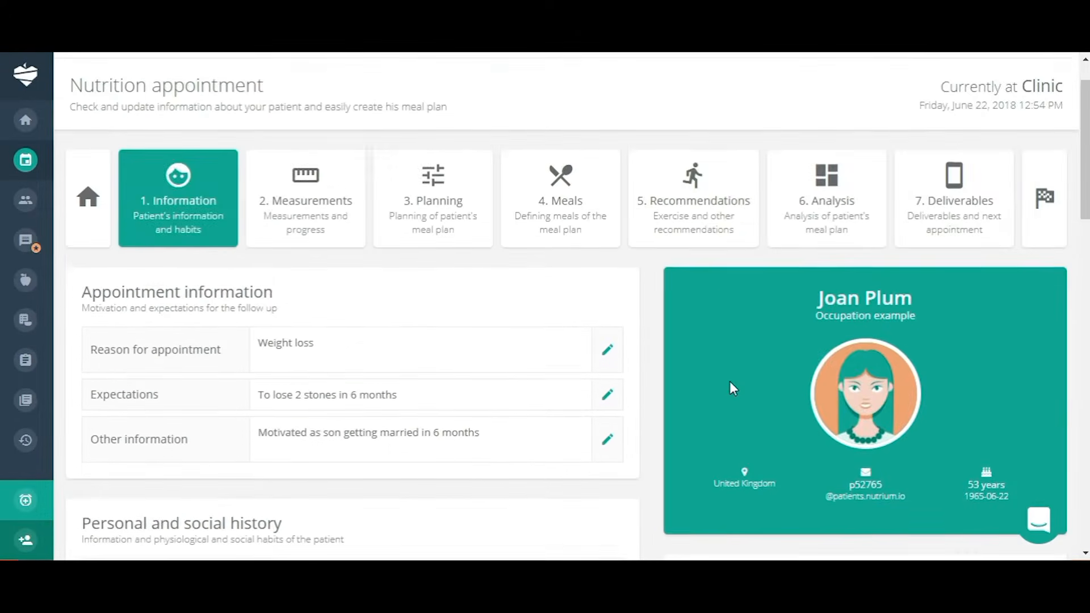
scroll(1024, 414, down, 10)
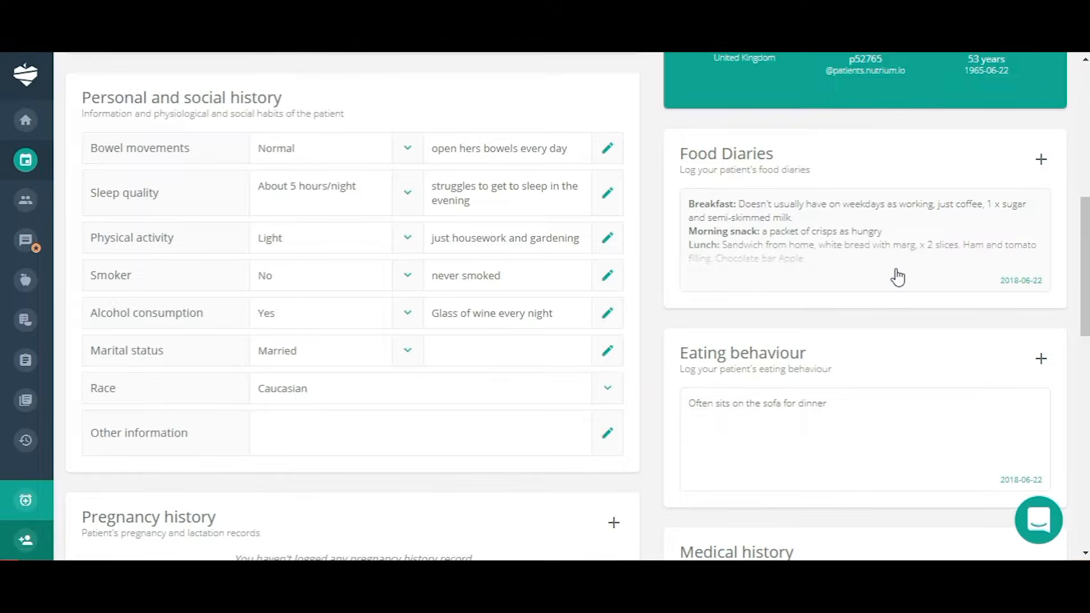
click(1041, 161)
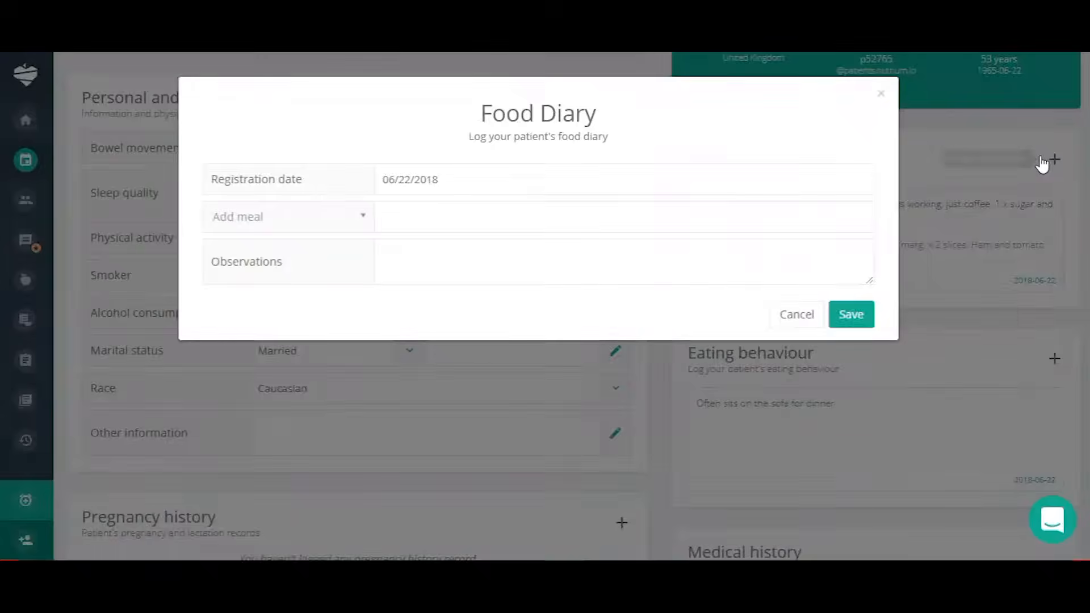
click(361, 220)
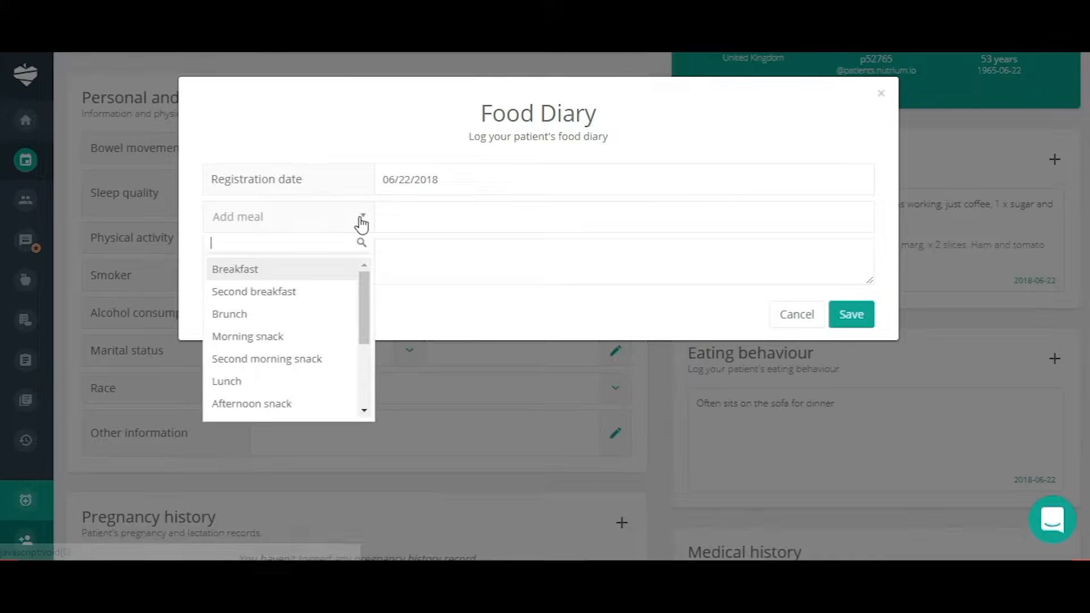
click(275, 270)
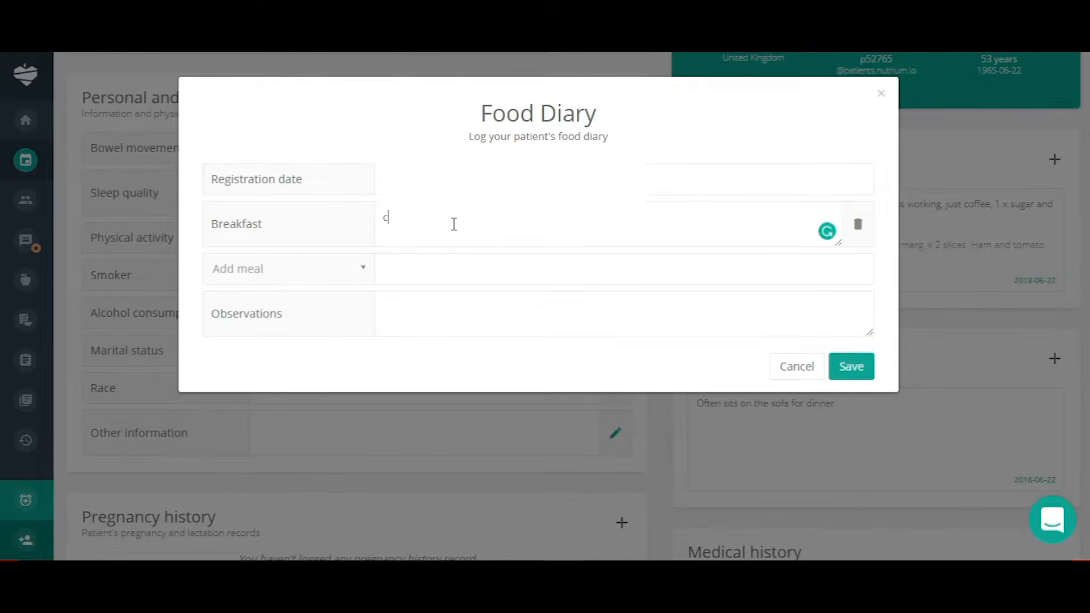
text(cereal and milk)
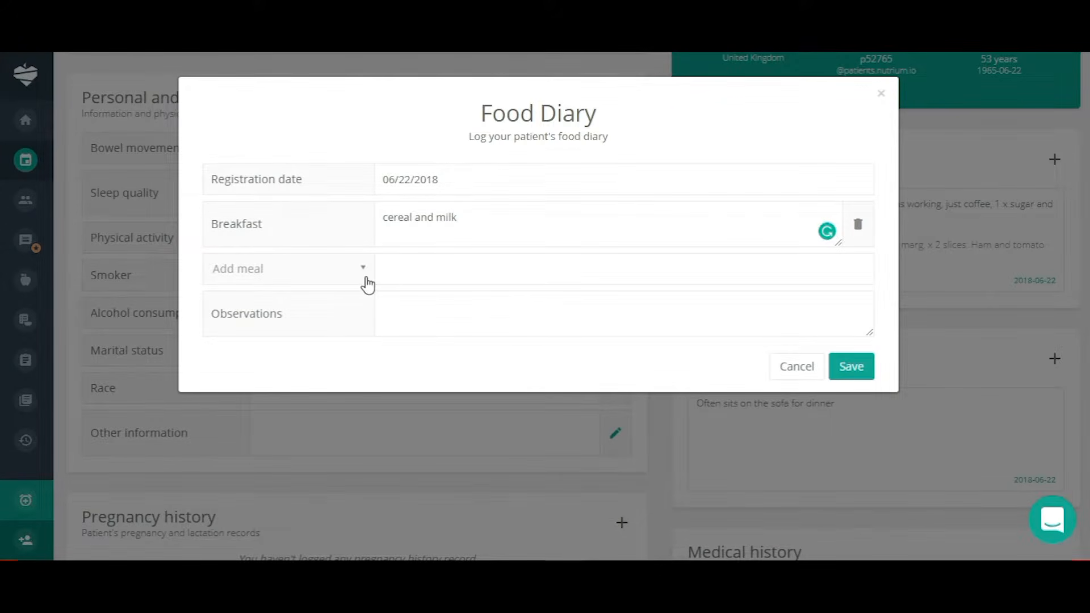
click(363, 281)
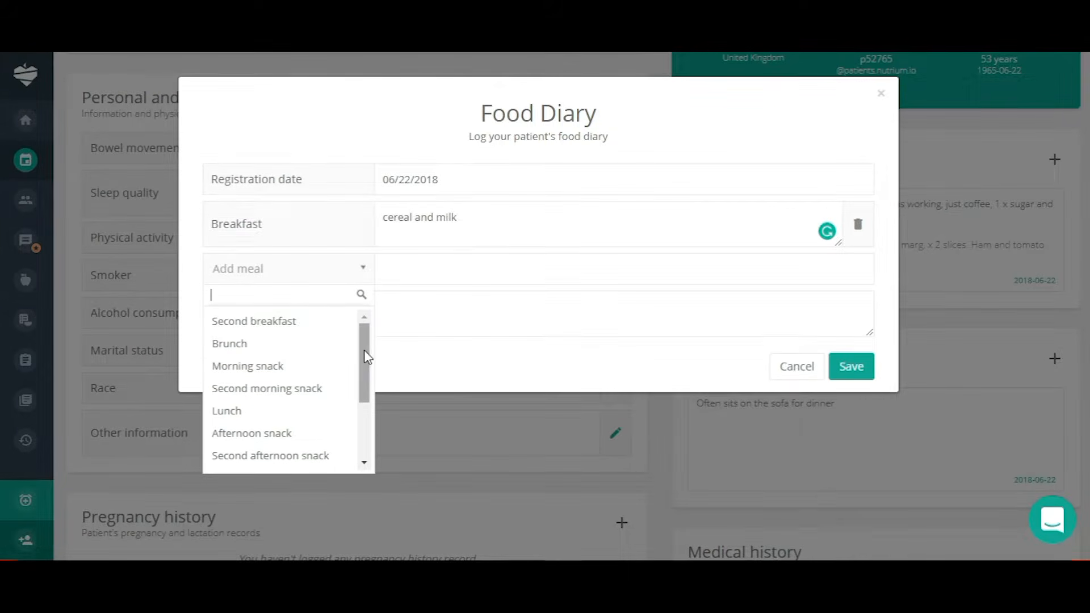
drag(365, 358, 361, 431)
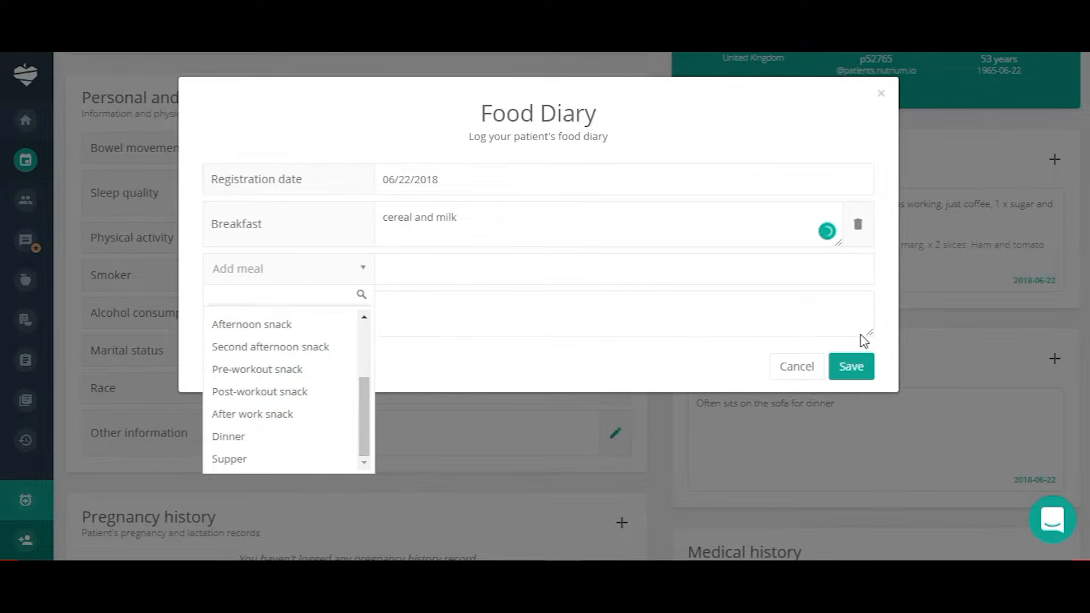
click(852, 371)
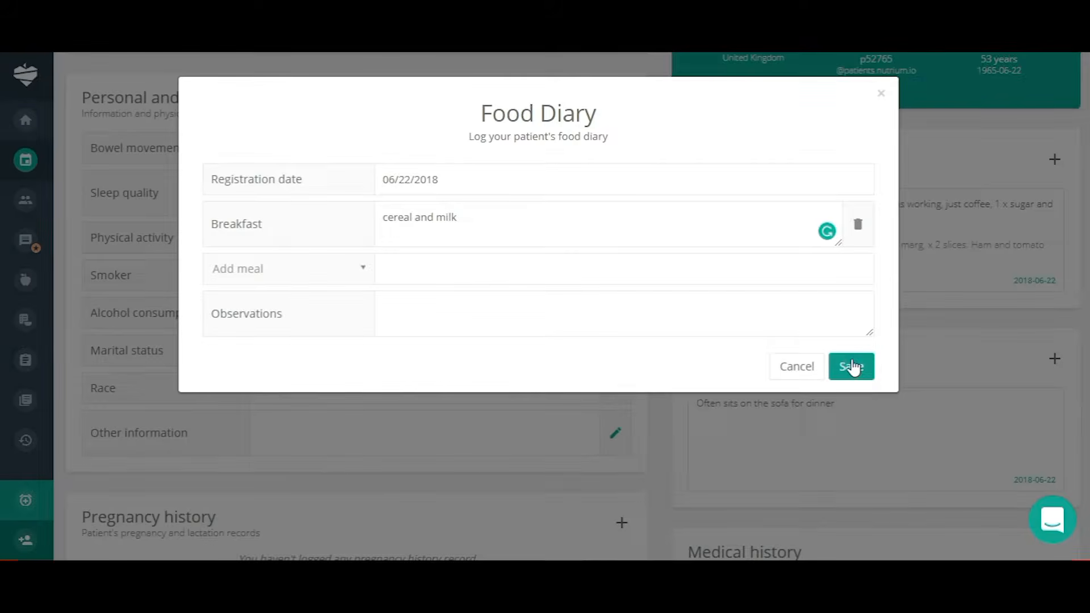
click(852, 367)
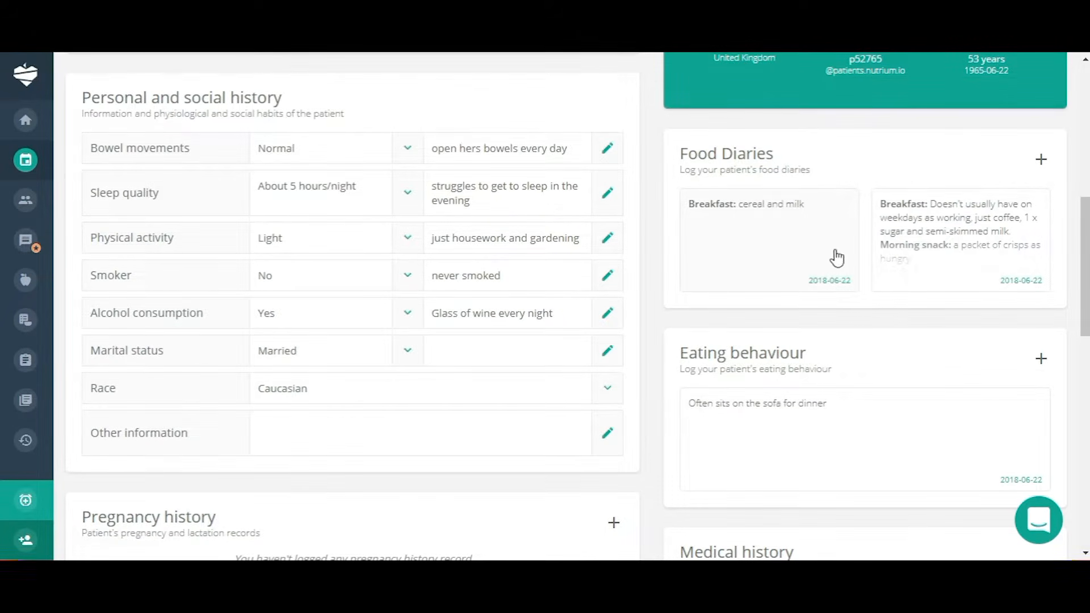
click(964, 233)
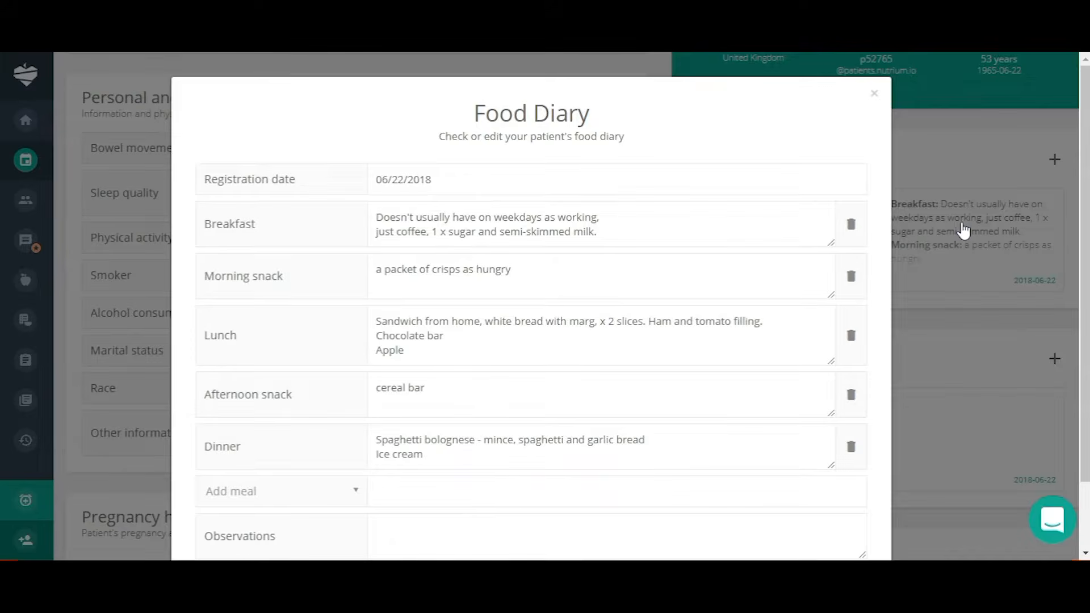
scroll(880, 286, down, 2)
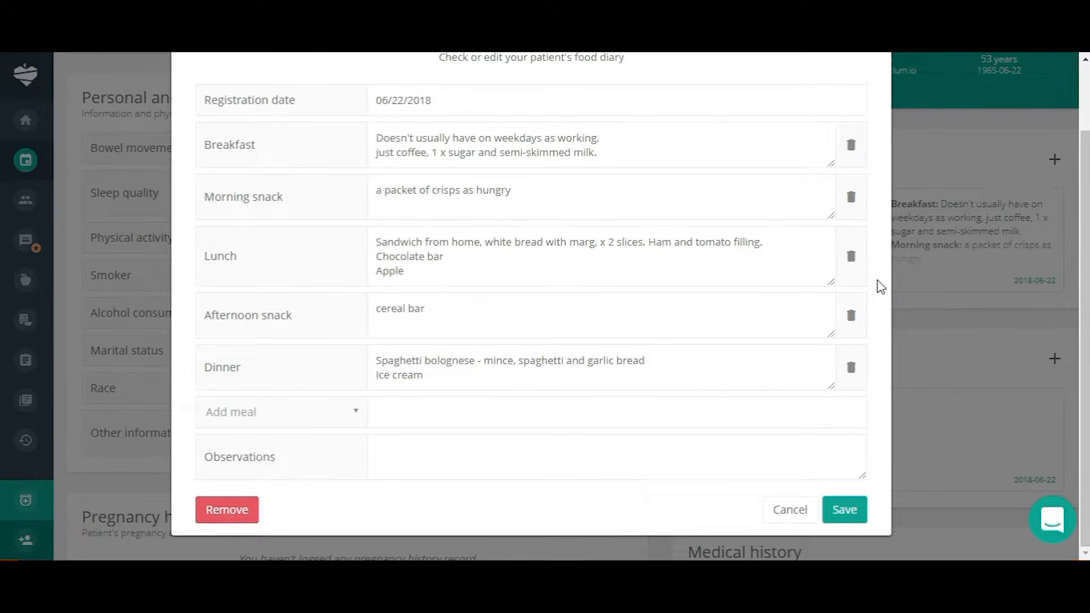
scroll(880, 287, up, 2)
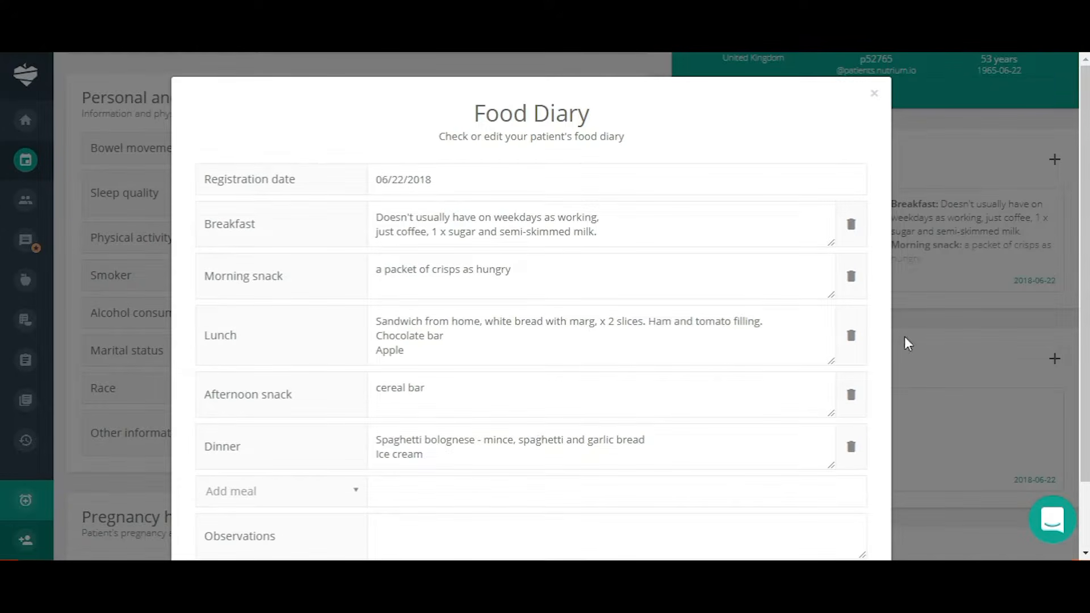
scroll(869, 445, down, 2)
click(846, 510)
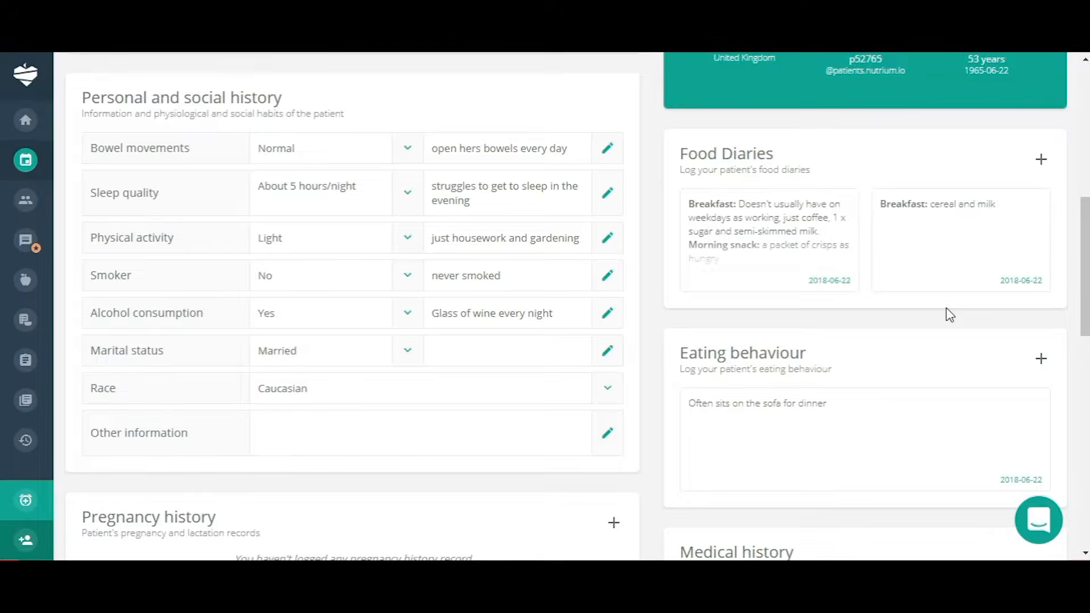
scroll(949, 315, down, 3)
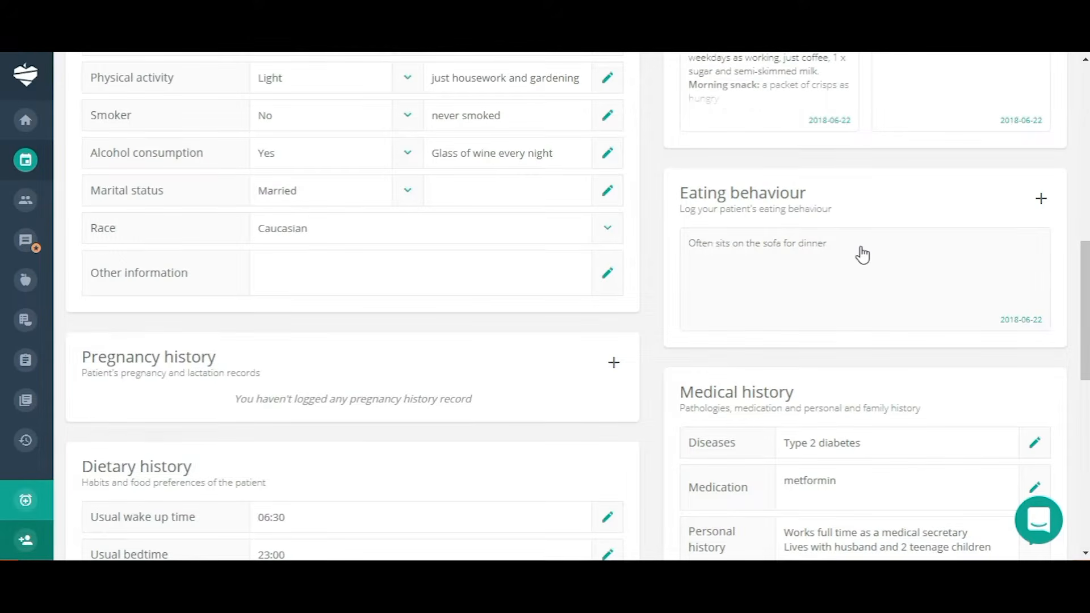
scroll(863, 255, down, 3)
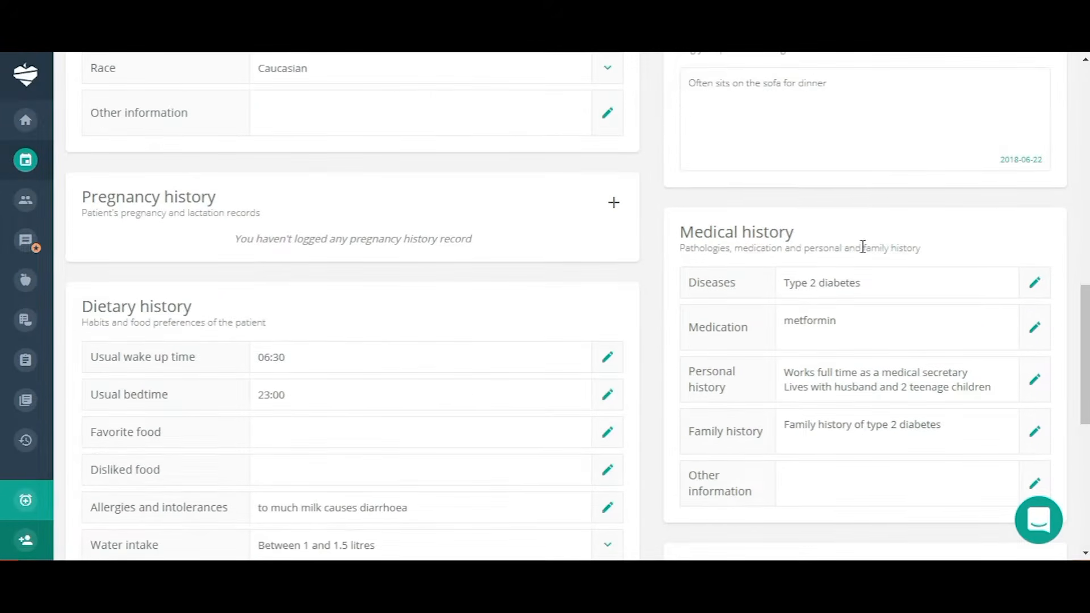
scroll(862, 246, down, 2)
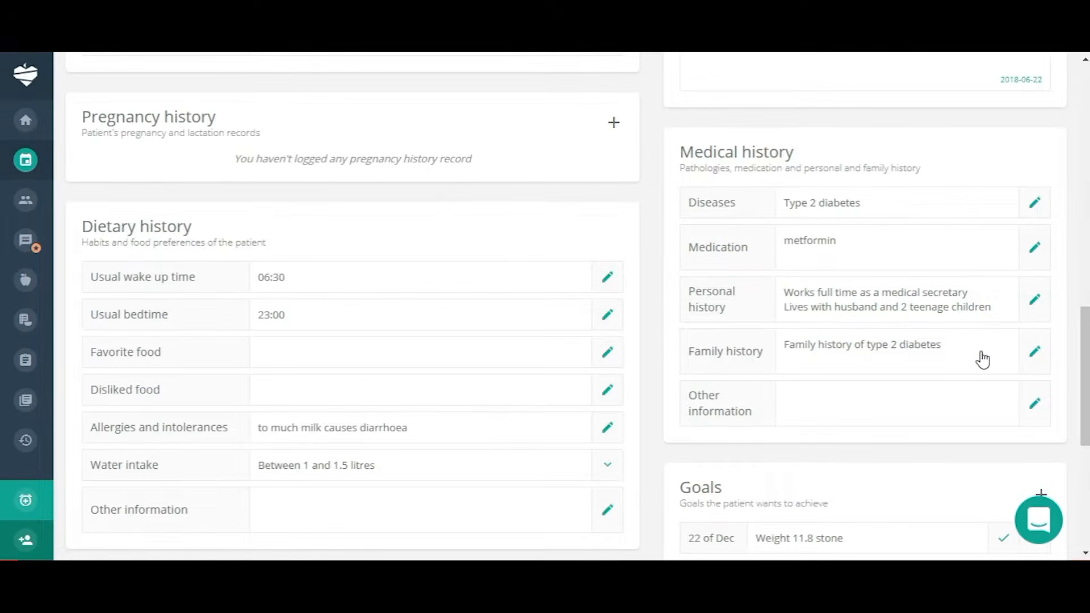
scroll(983, 359, down, 6)
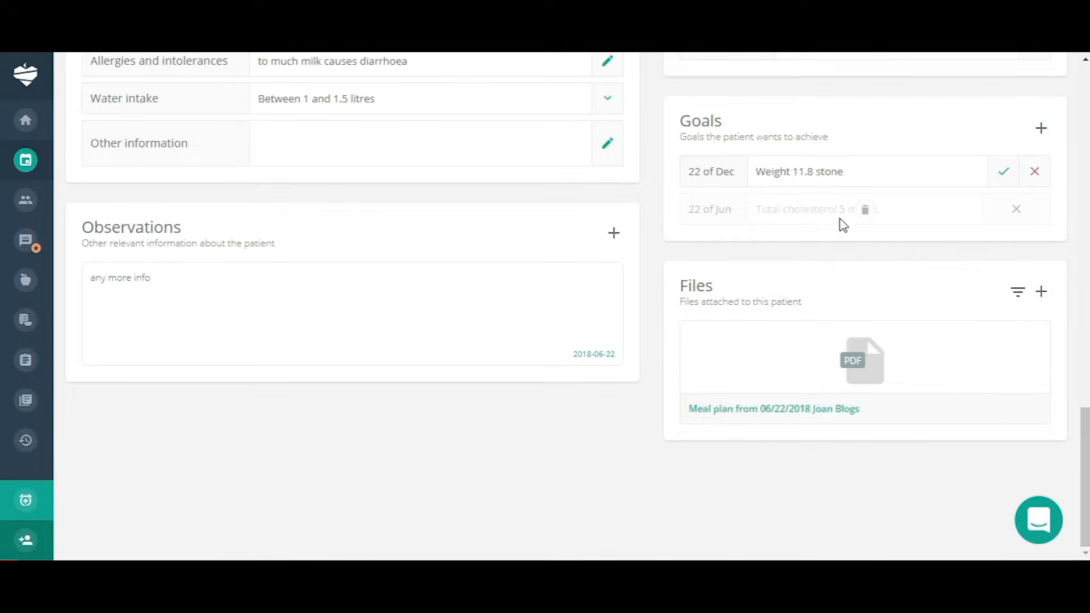
click(1044, 132)
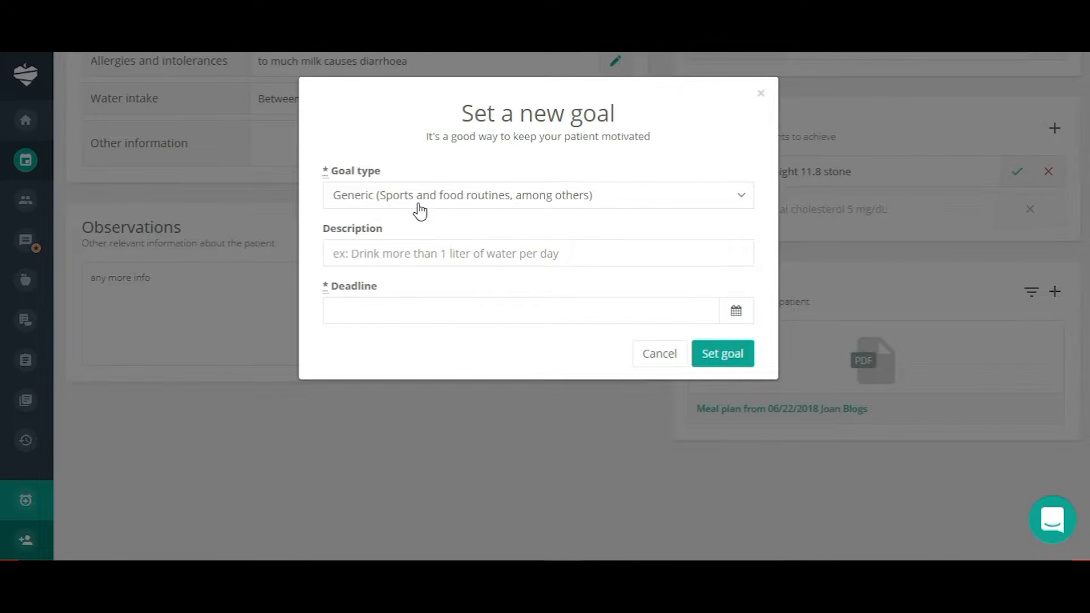
Make a measured goal for Total cholesterol with a target value of 5.
click(743, 200)
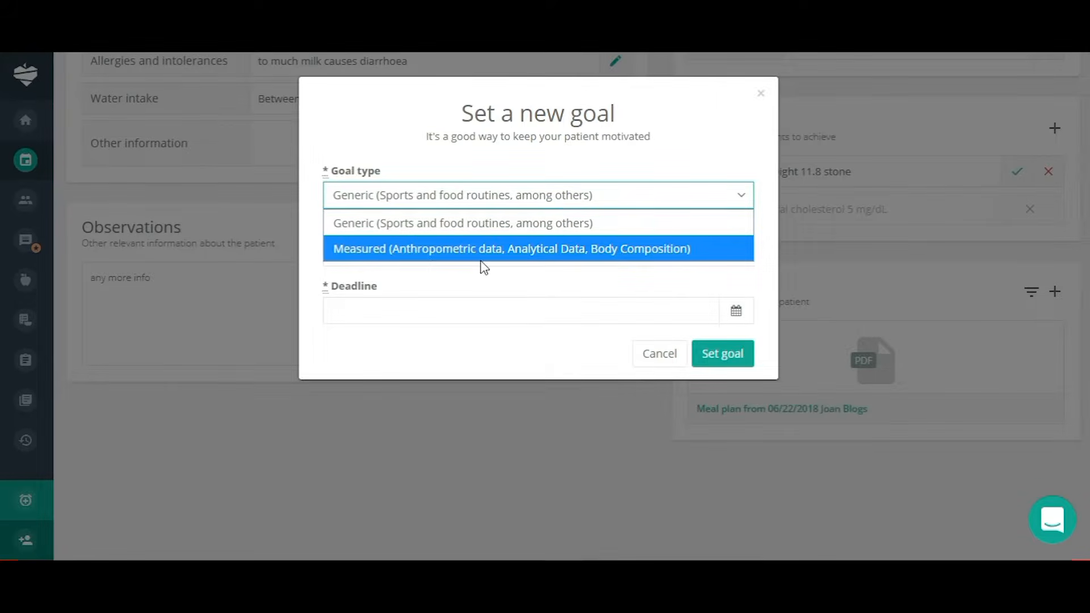
click(482, 249)
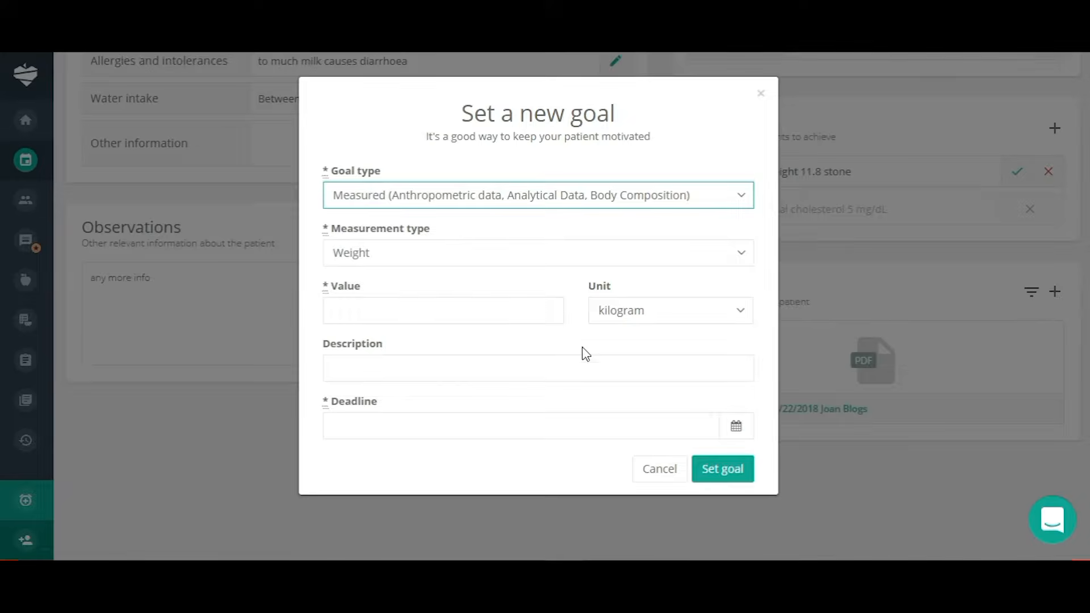
click(745, 261)
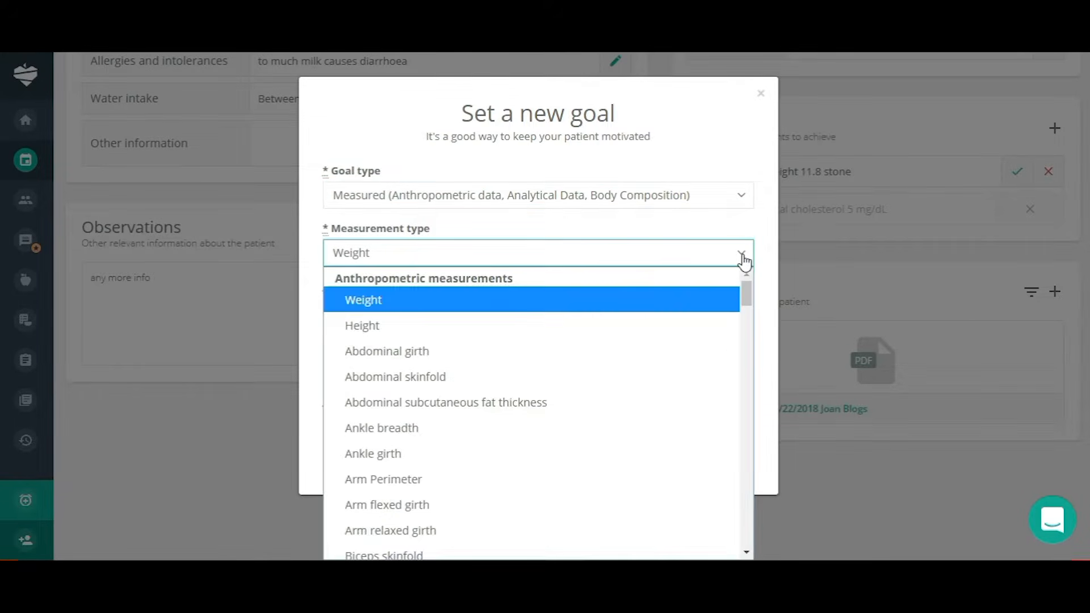
scroll(675, 411, down, 3)
scroll(675, 410, down, 10)
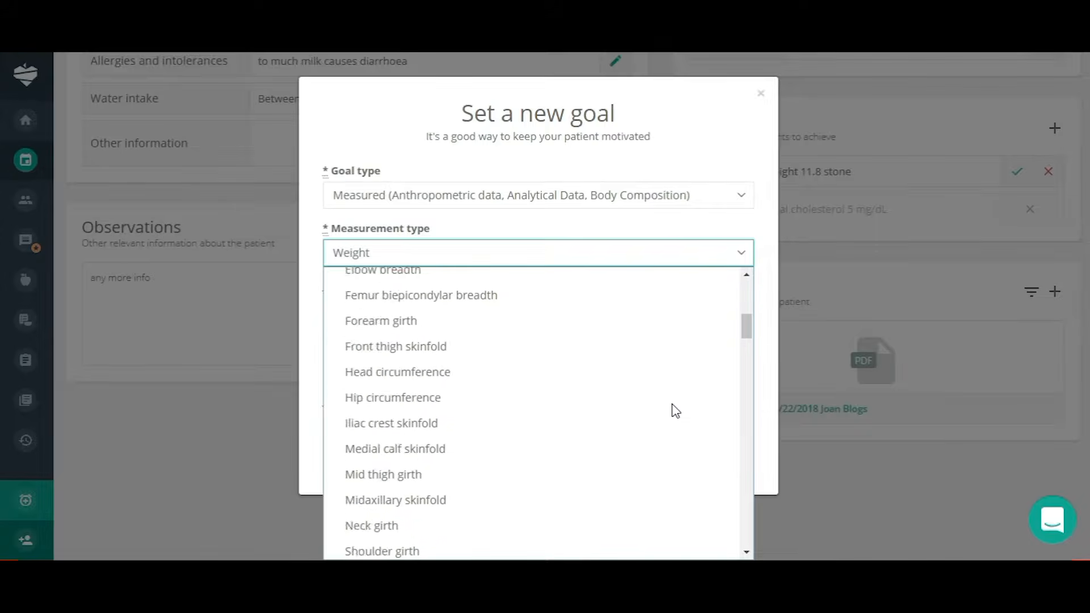
scroll(675, 410, down, 3)
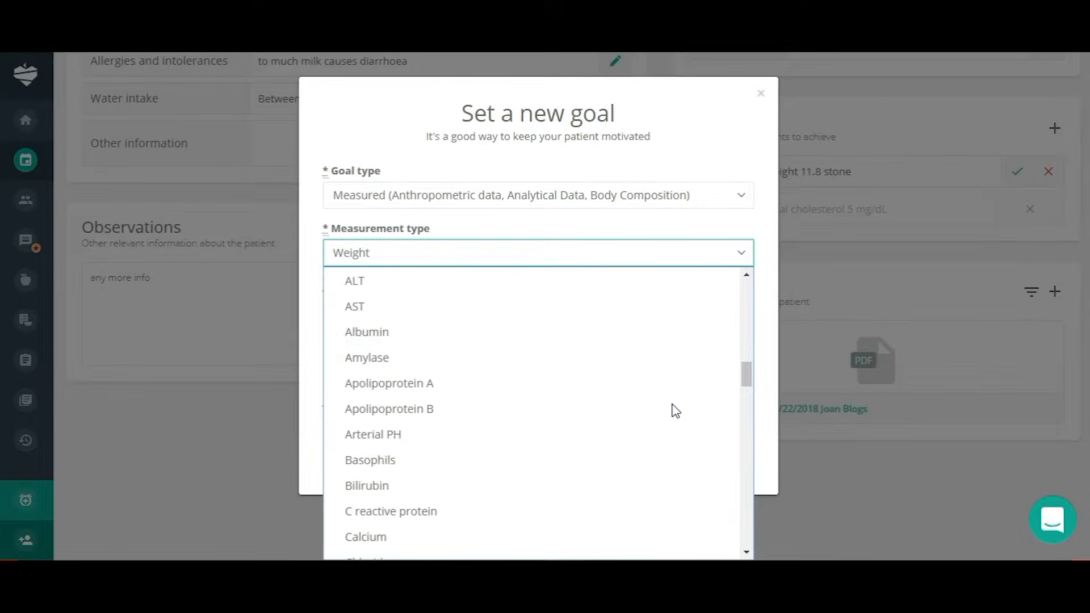
scroll(675, 411, down, 3)
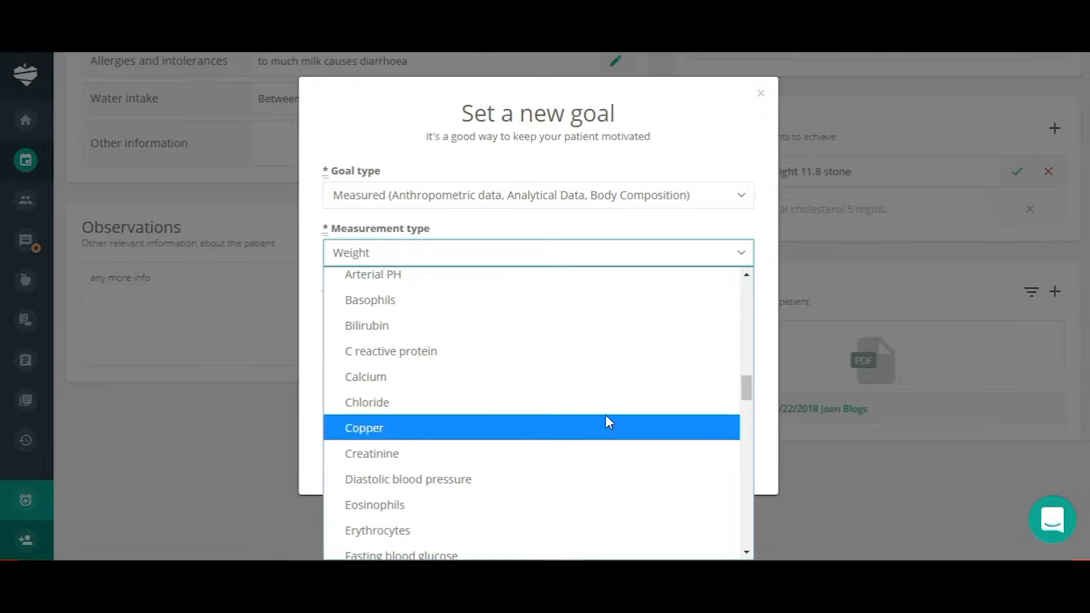
scroll(625, 391, down, 6)
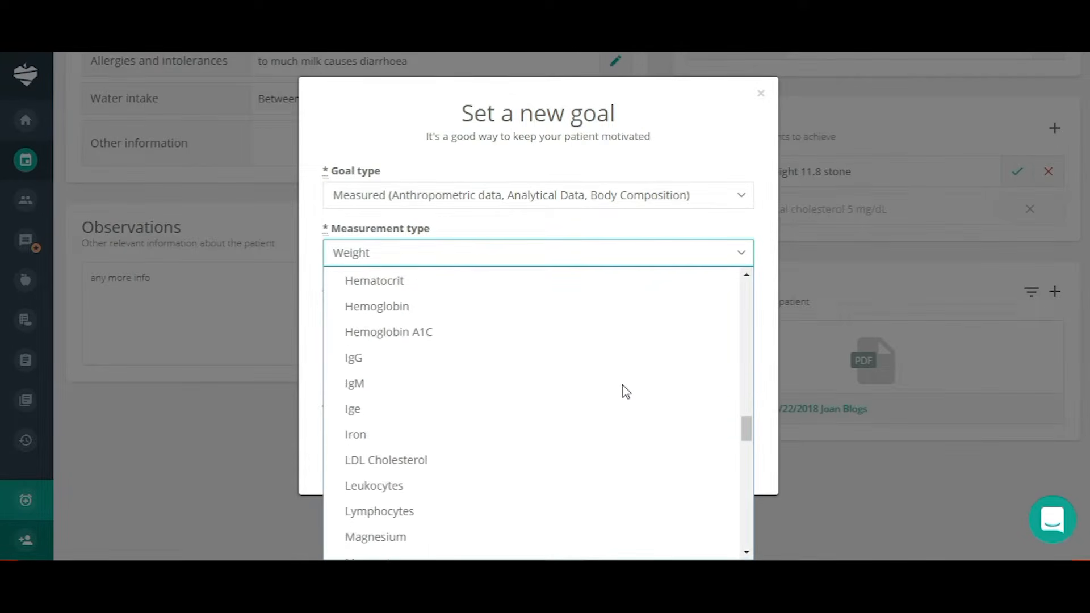
scroll(625, 391, down, 3)
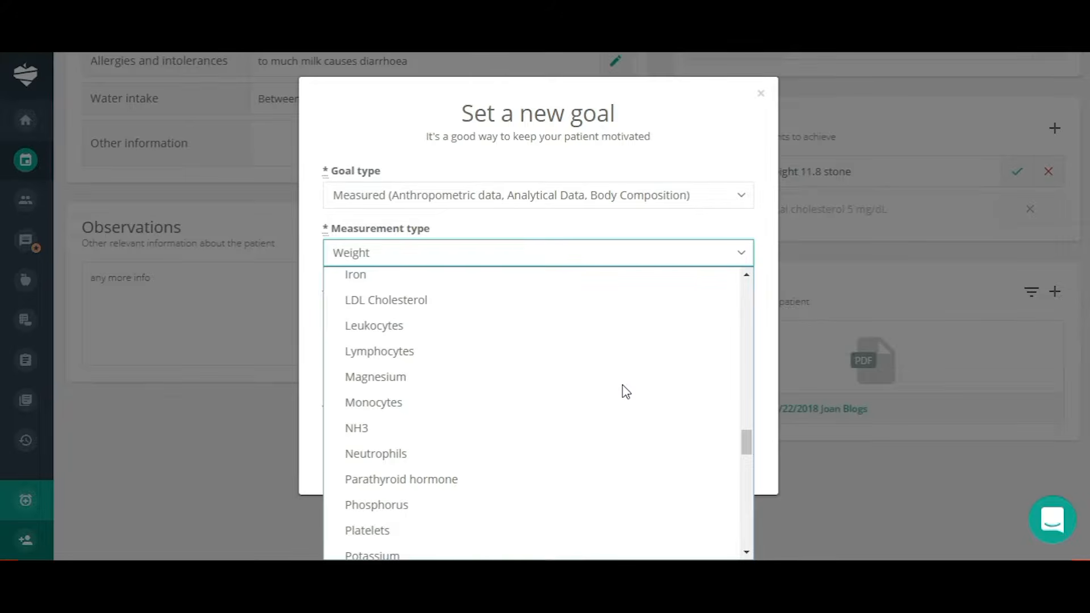
scroll(624, 392, down, 10)
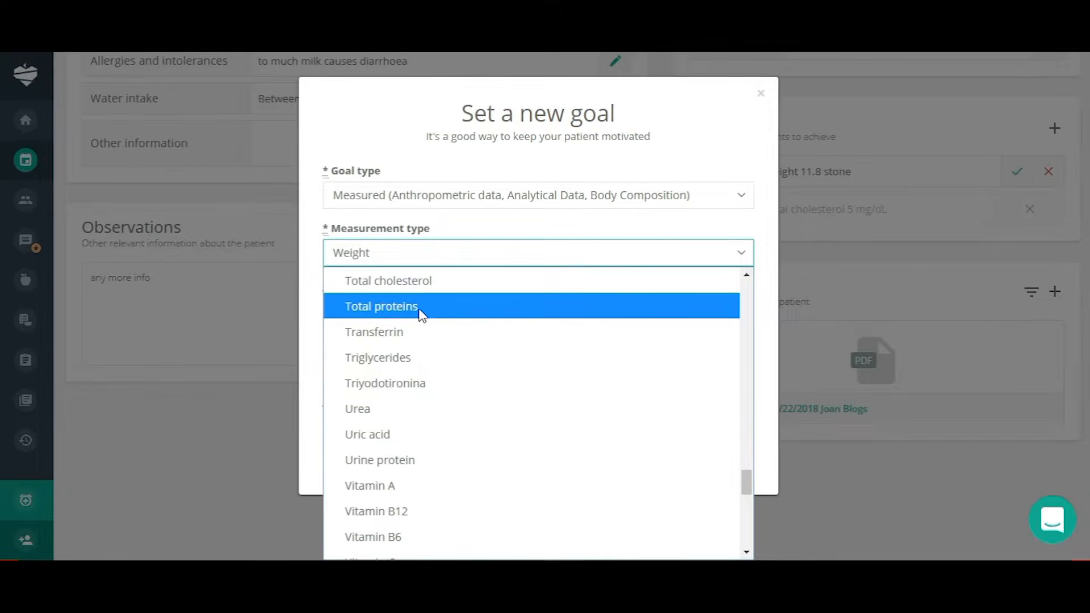
click(424, 285)
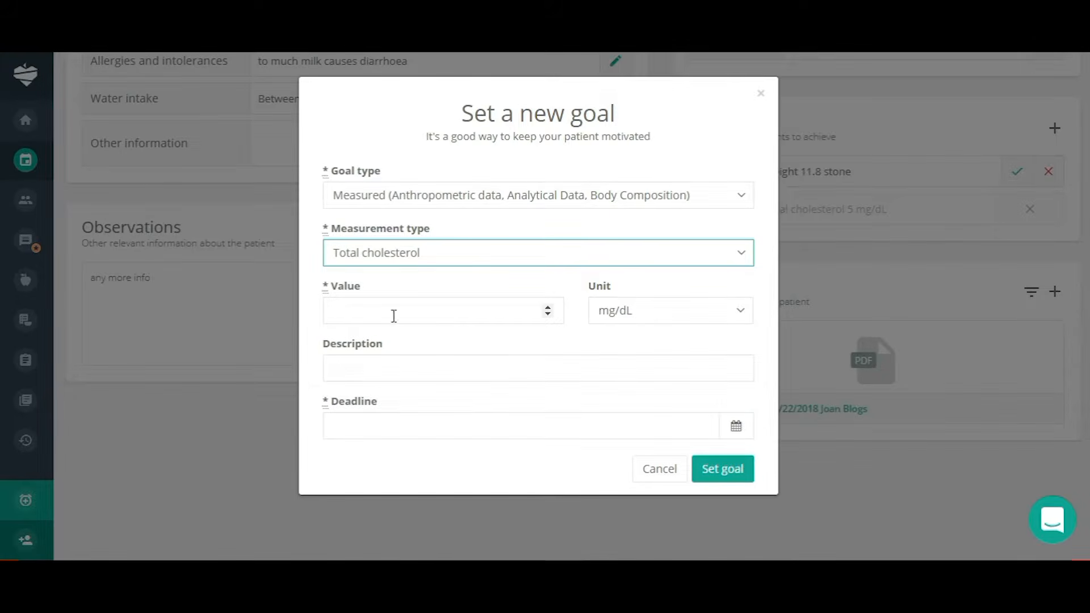
click(351, 309)
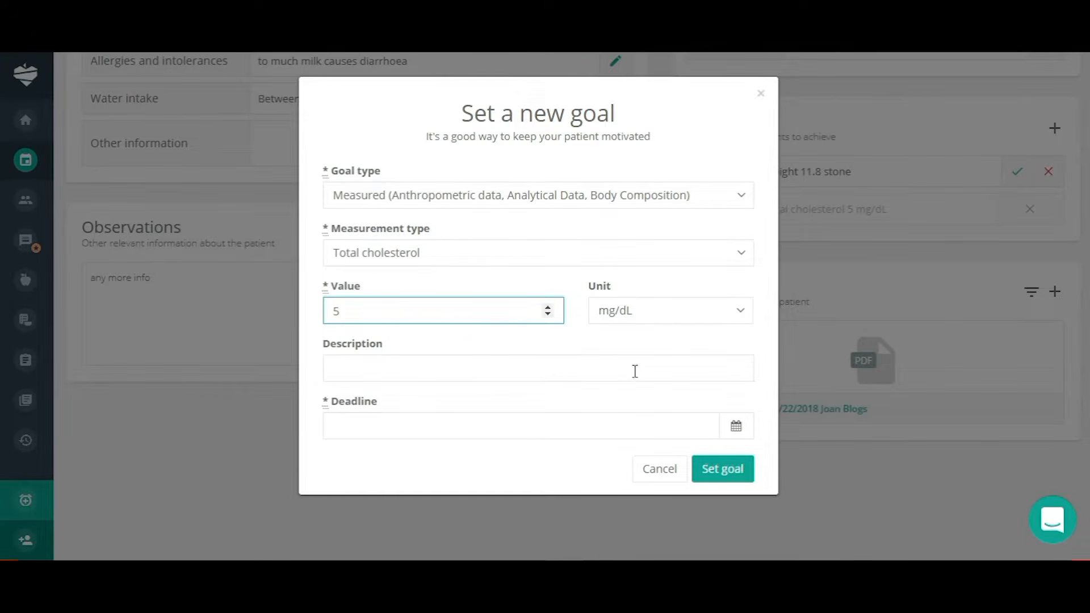
Set the goal deadline to 20 December 2018 and save the goal.
click(718, 472)
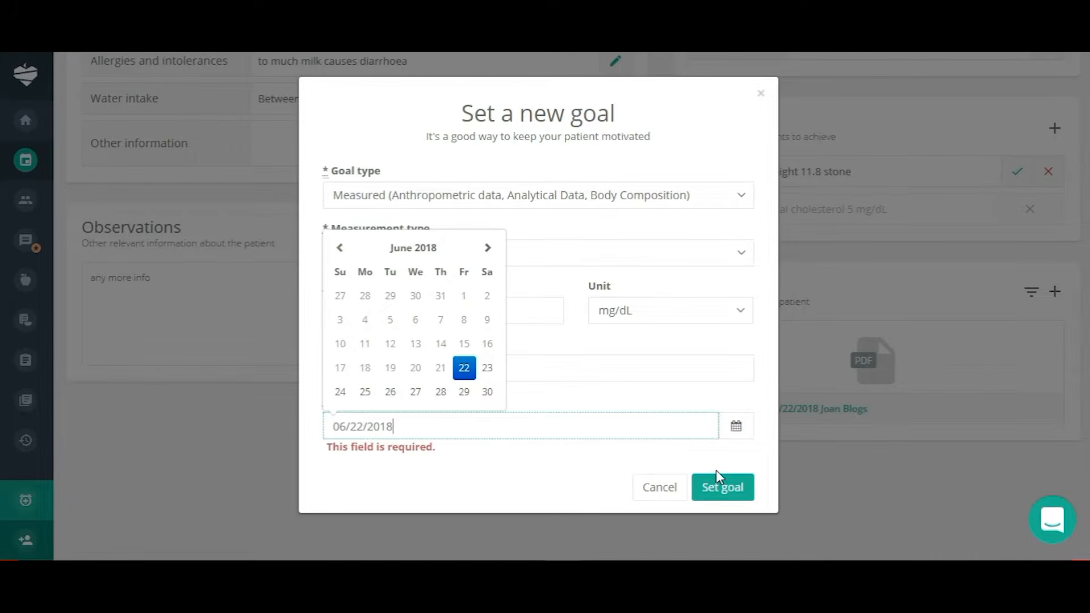
click(487, 248)
click(487, 249)
click(487, 249)
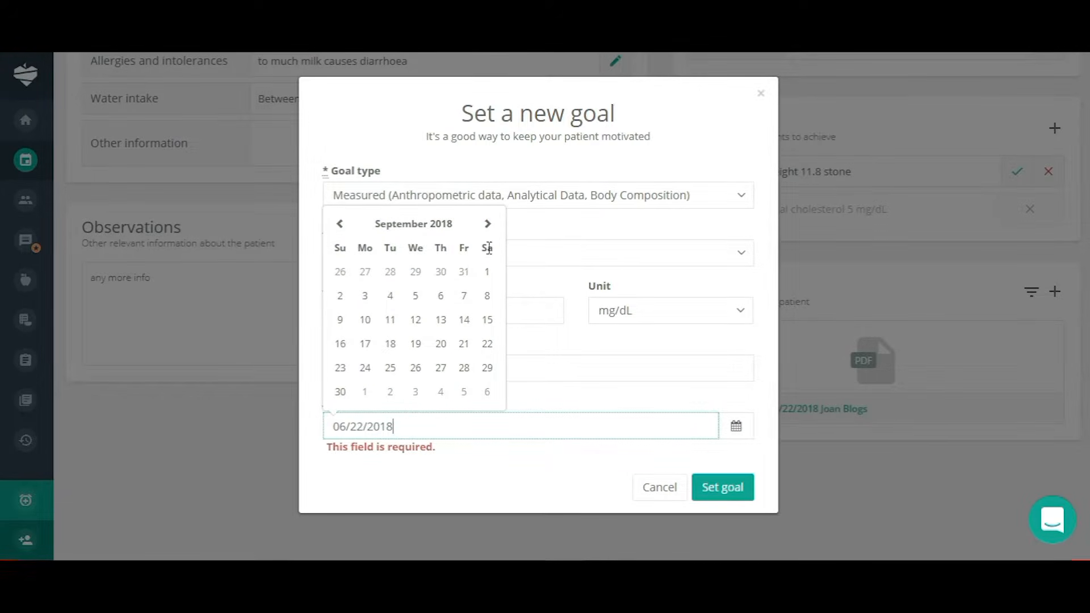
click(487, 225)
click(491, 231)
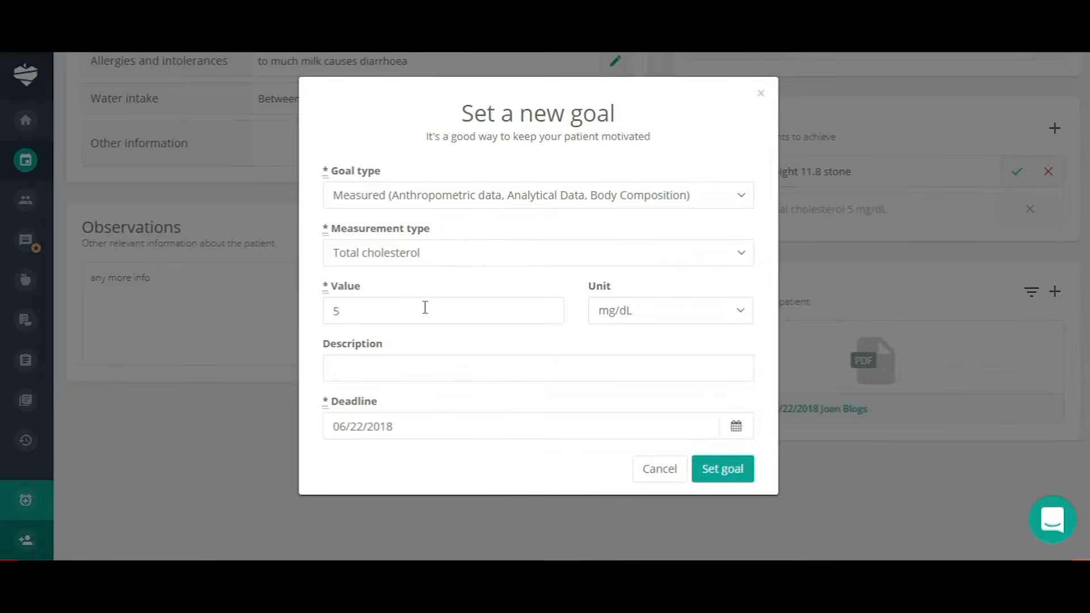
click(411, 426)
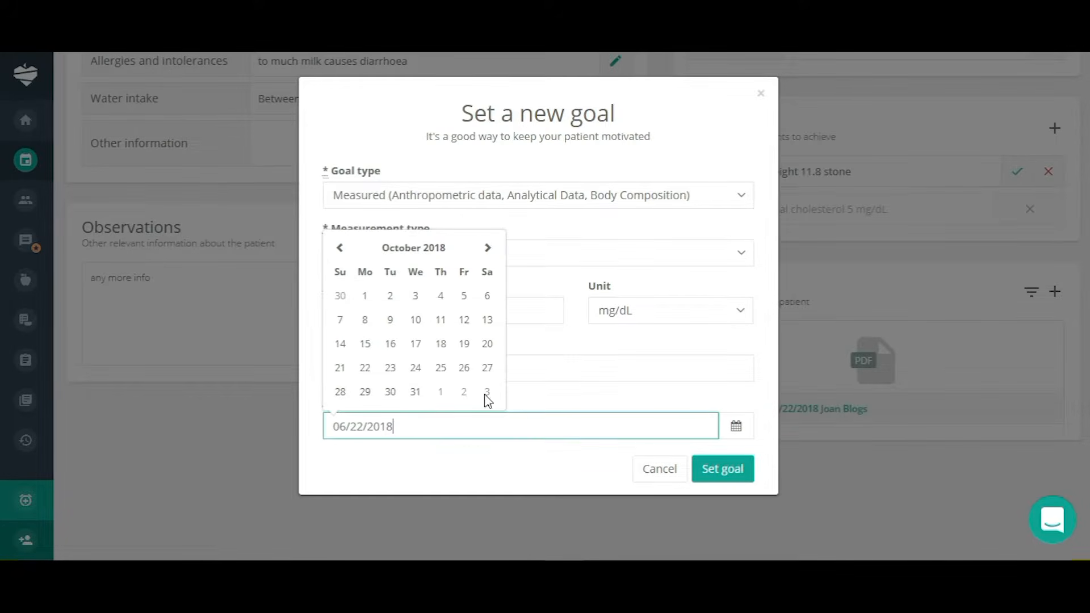
click(487, 251)
click(487, 250)
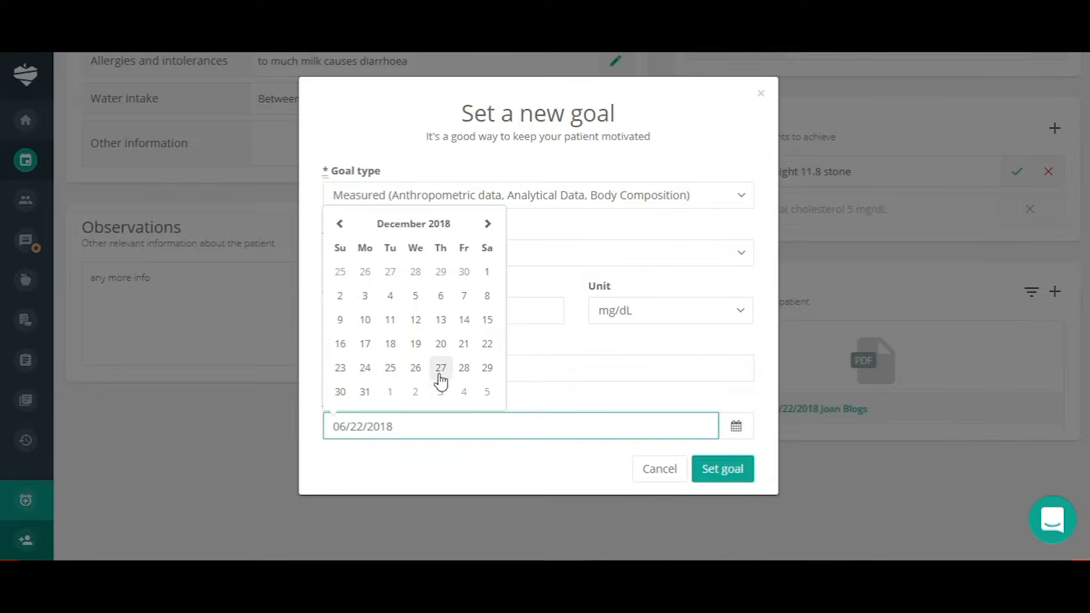
click(441, 345)
click(725, 477)
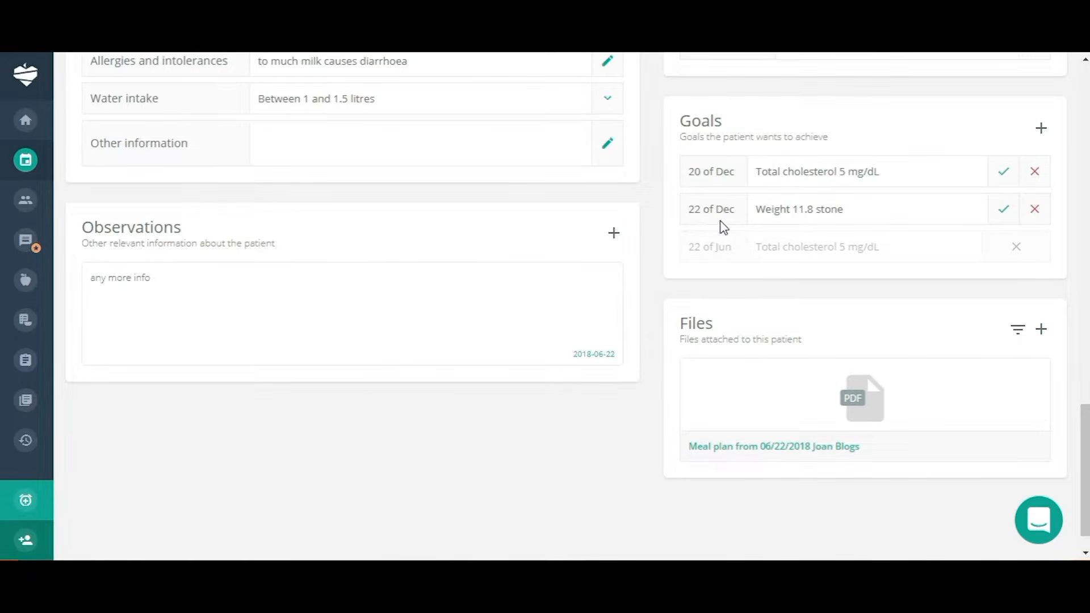
Scroll through the Measurements step to review the 13.8 stone weight and earlier readings.
scroll(921, 335, down, 2)
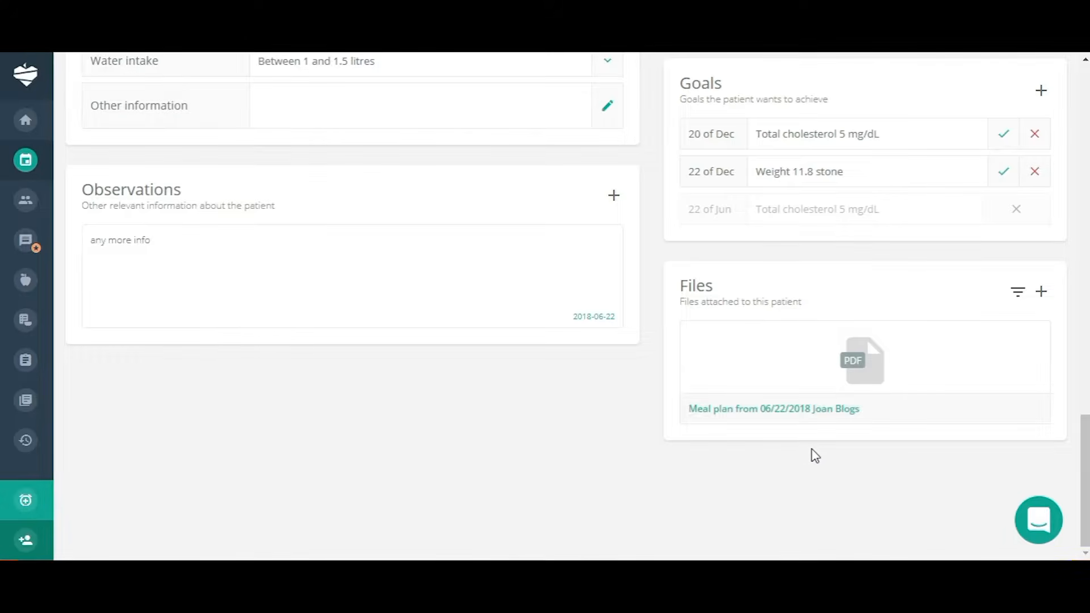
mouse_move(702, 416)
scroll(844, 497, up, 10)
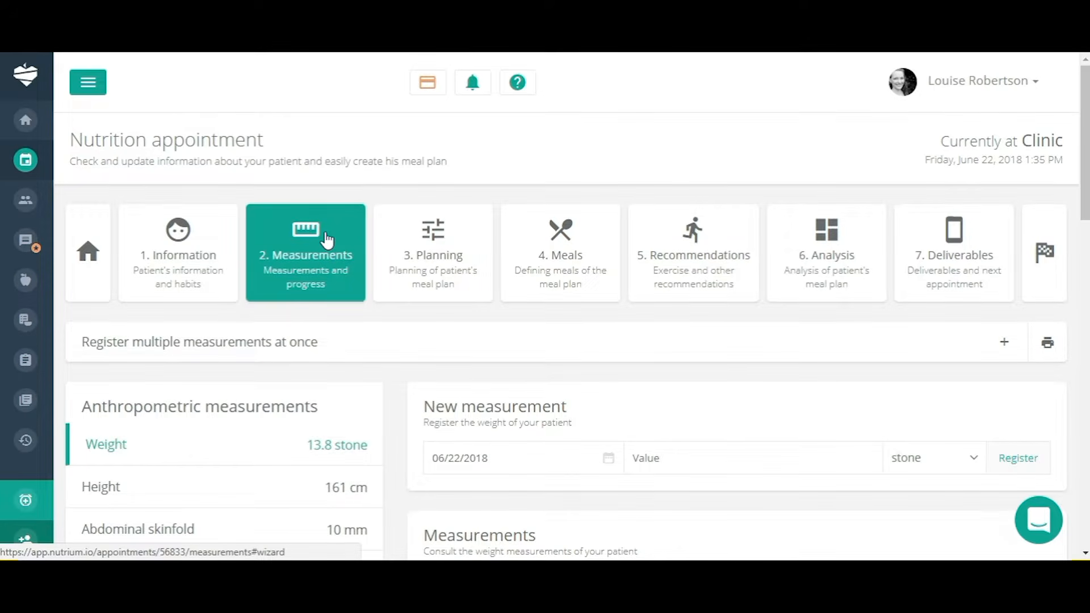
scroll(295, 299, down, 1)
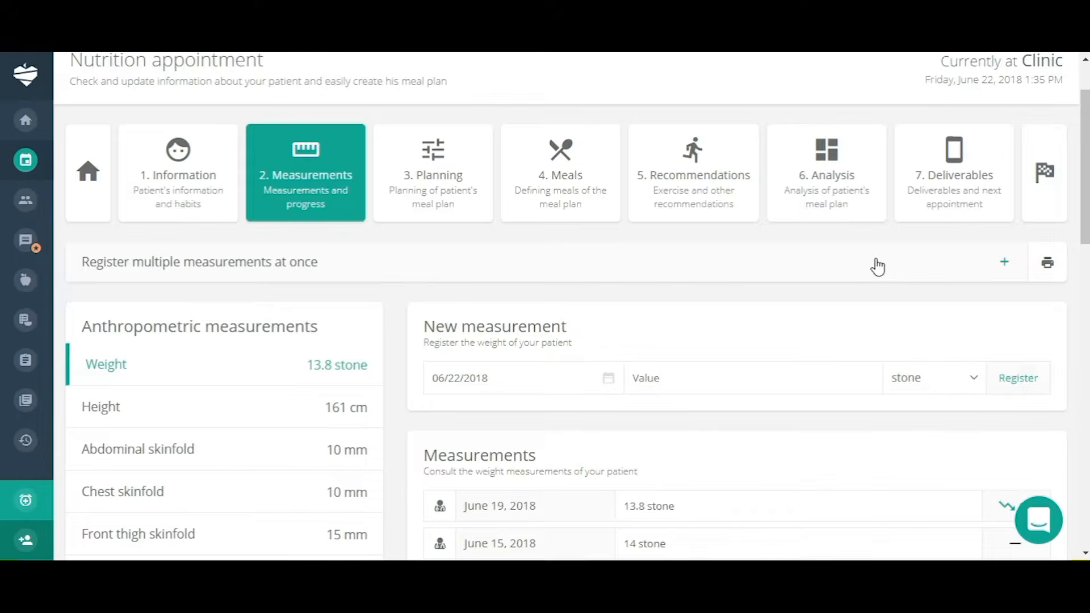
Review the multi-measurement form and cancel it without saving.
click(1005, 264)
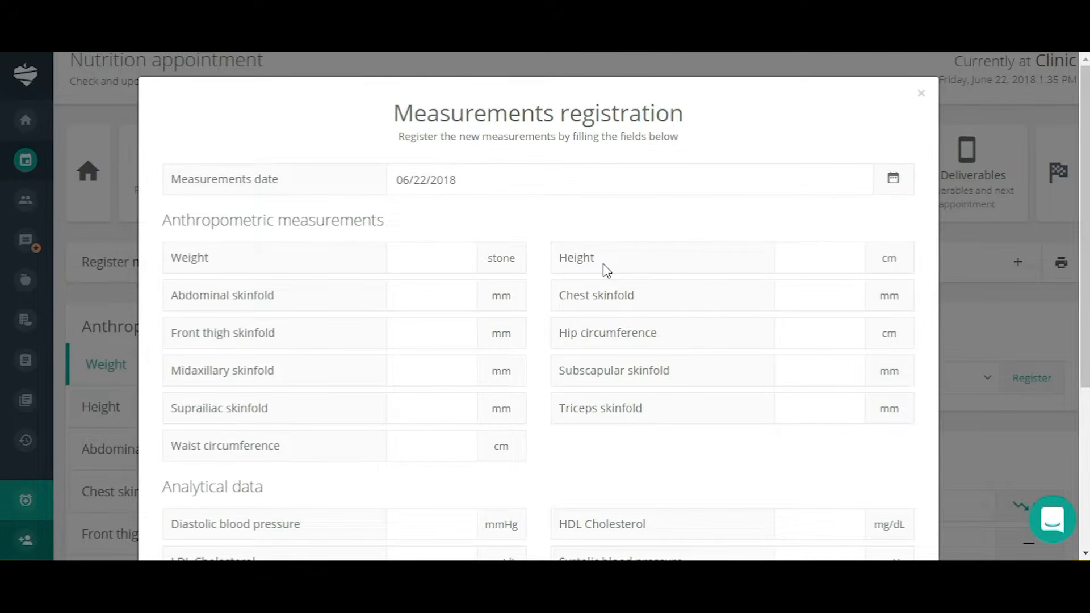
scroll(515, 391, down, 1)
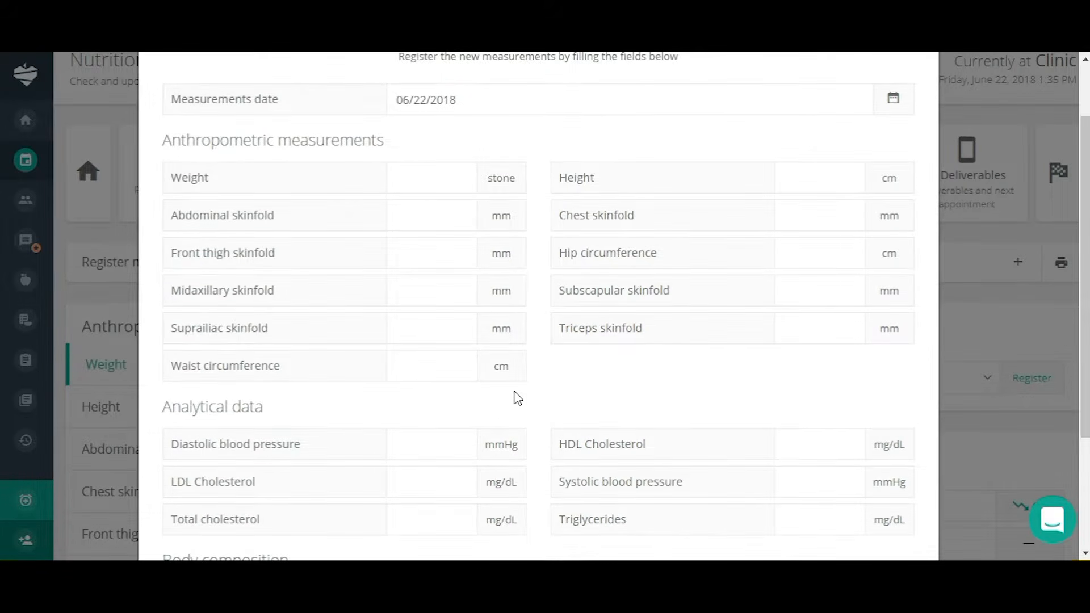
scroll(516, 396, down, 3)
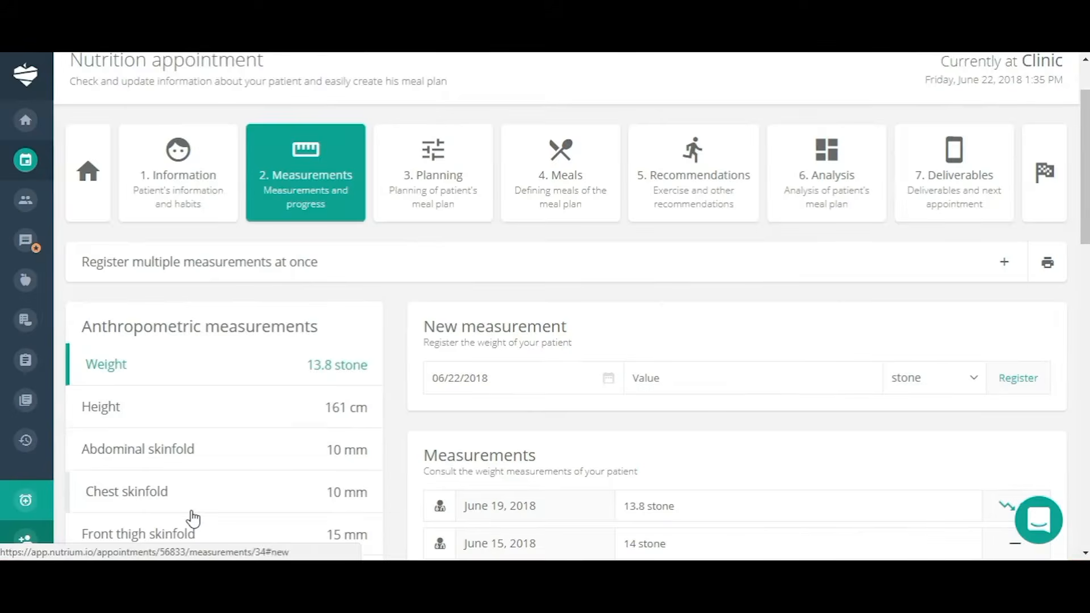
click(190, 510)
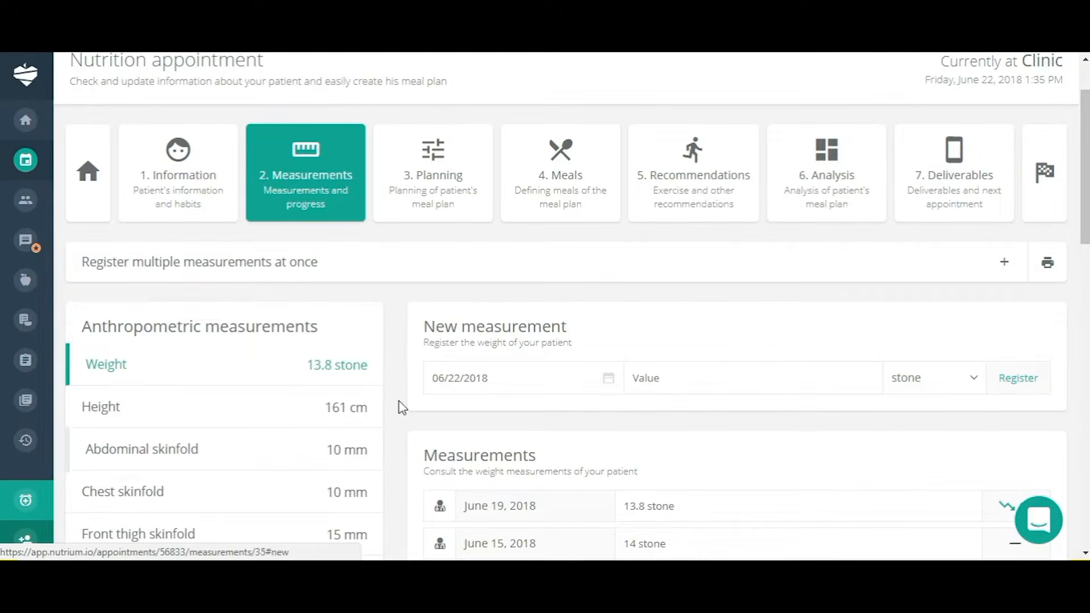
Go to the measurement type settings via 'Configure measurement types'.
scroll(732, 359, down, 3)
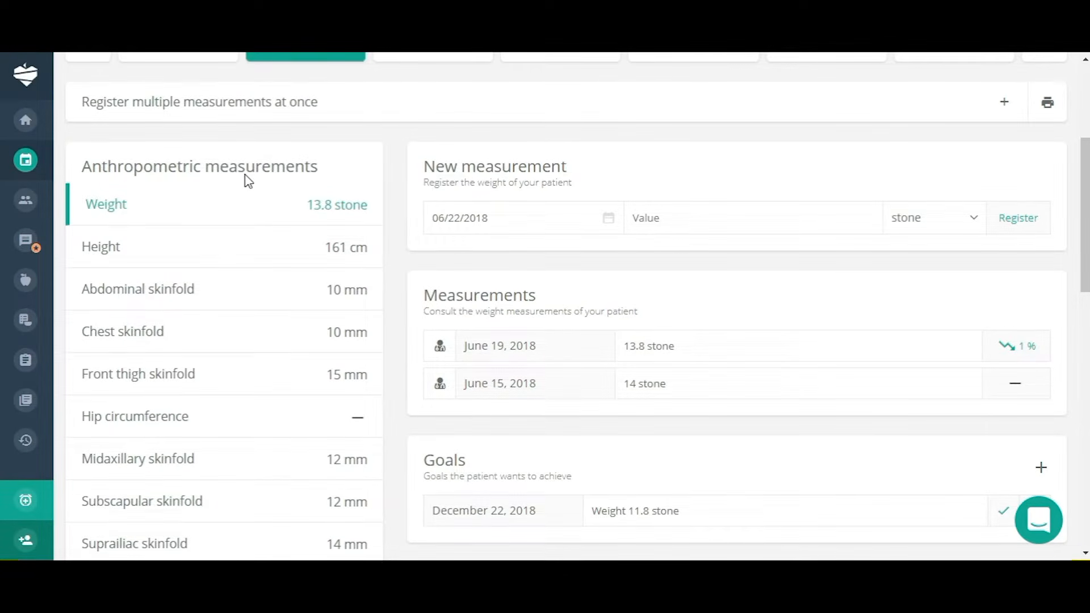
scroll(248, 180, down, 3)
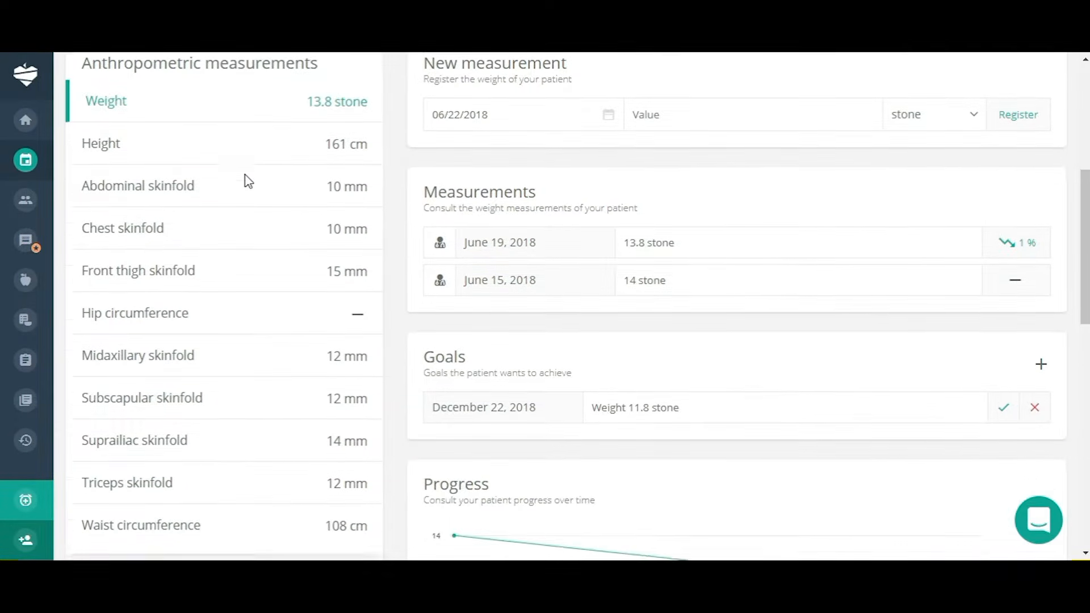
scroll(249, 180, down, 6)
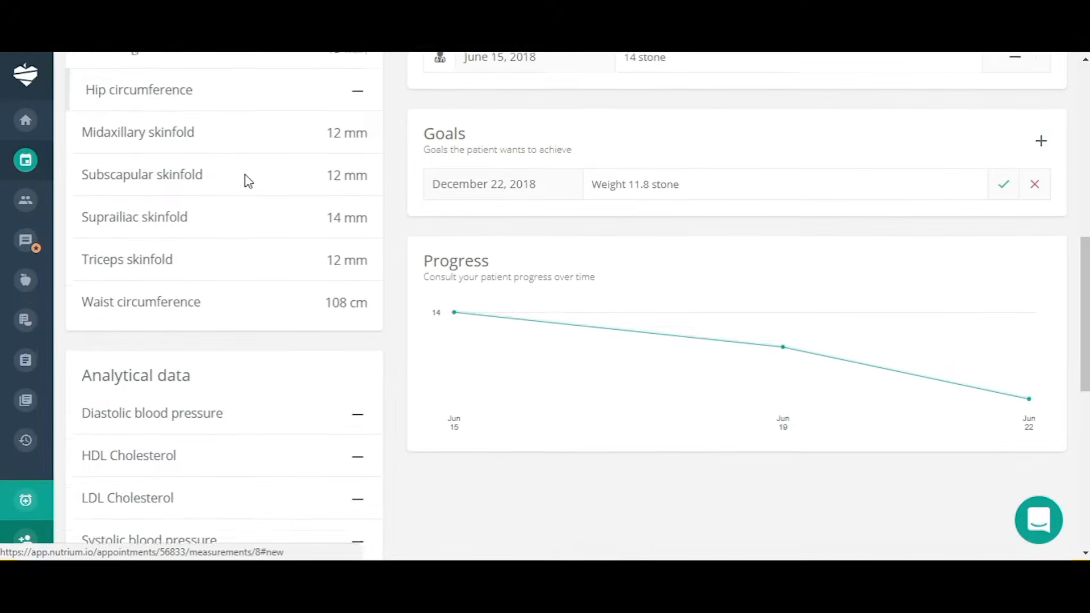
scroll(248, 181, down, 6)
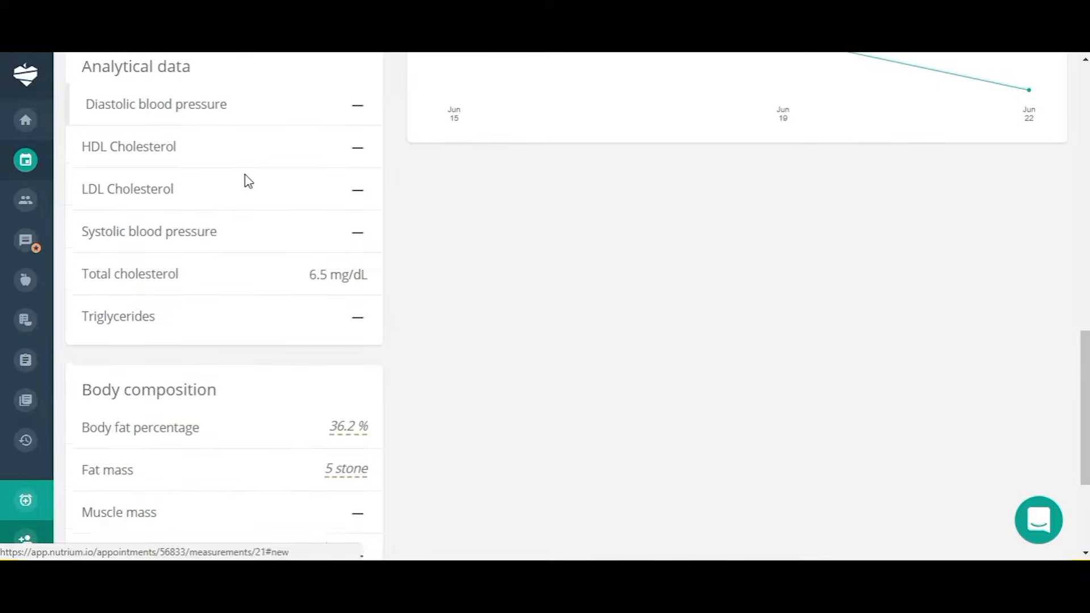
scroll(248, 181, down, 1)
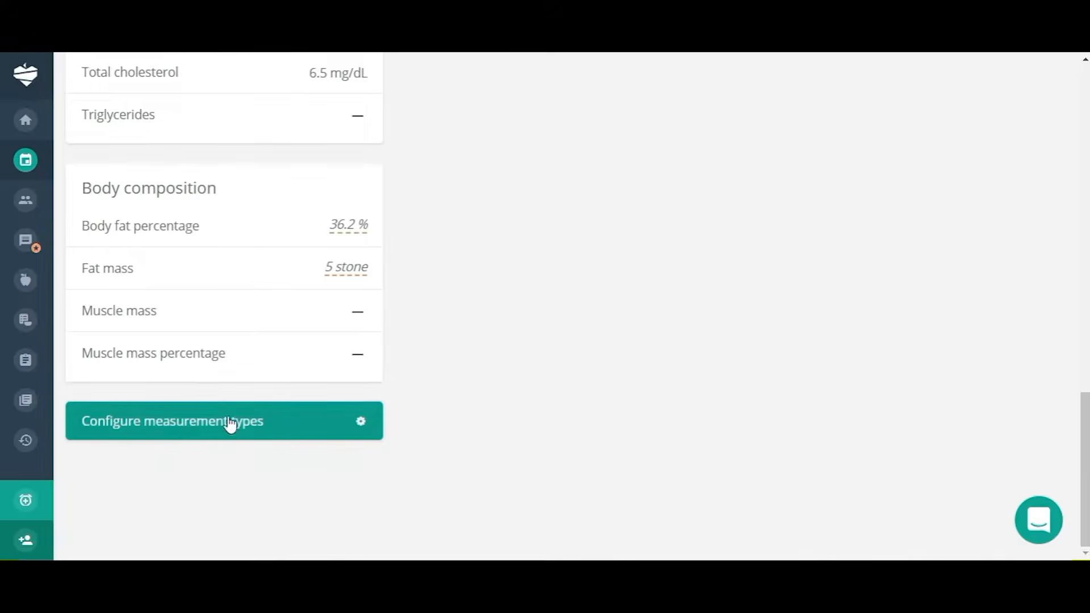
click(186, 431)
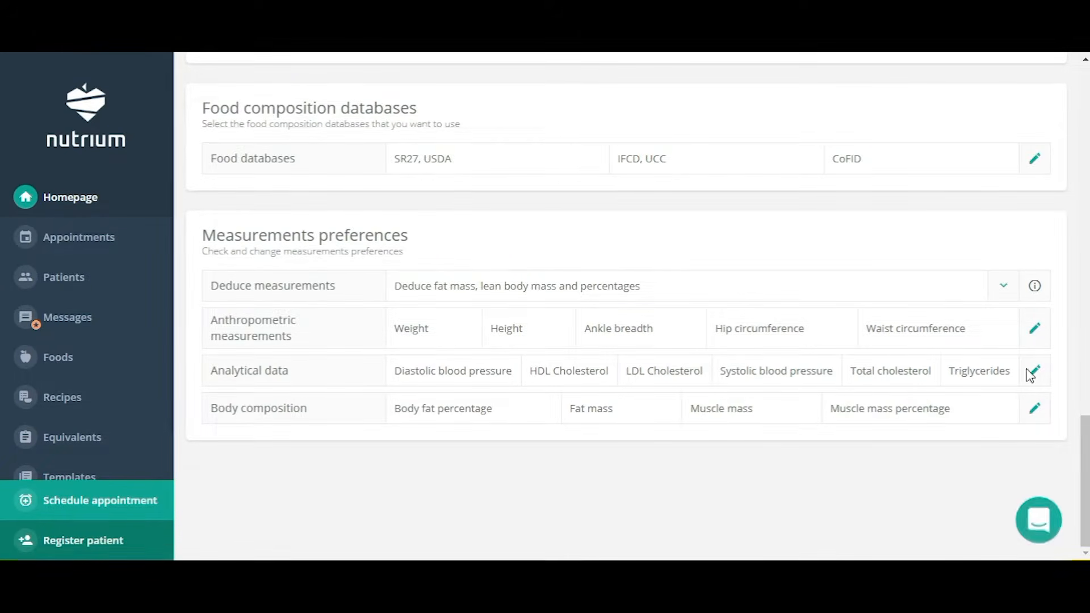
Untick Ankle breadth, tick Hemoglobin A1C, and update the measurement types.
click(1035, 329)
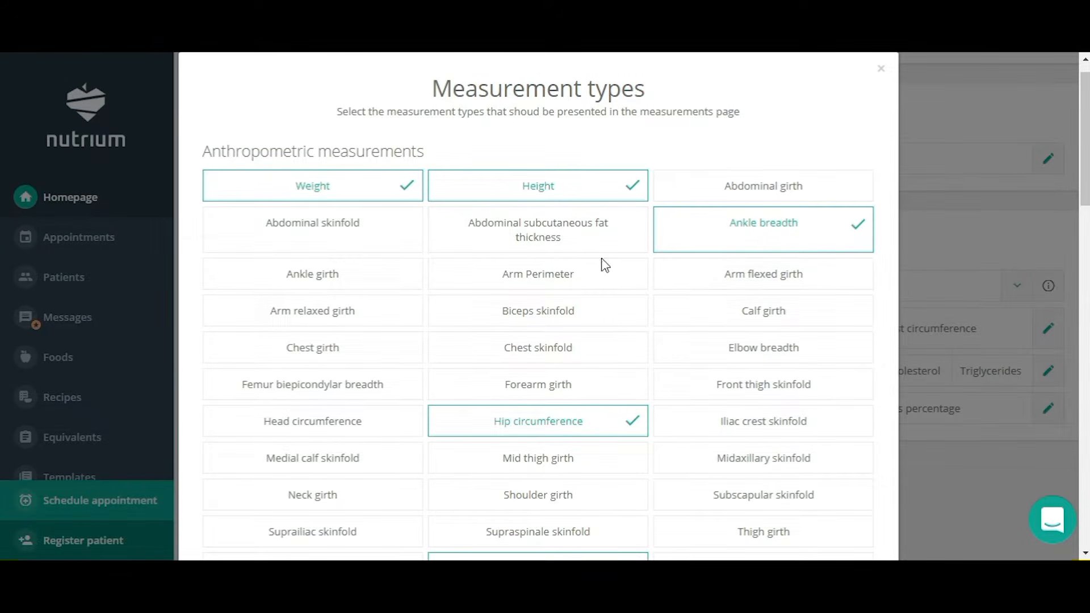
click(855, 231)
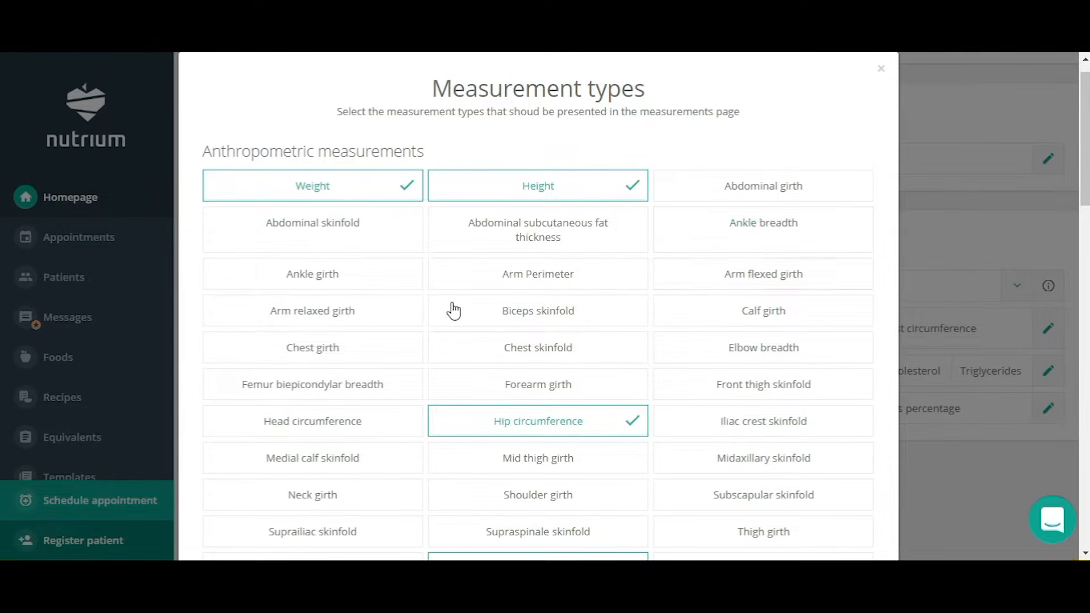
scroll(565, 288, down, 2)
scroll(568, 288, down, 9)
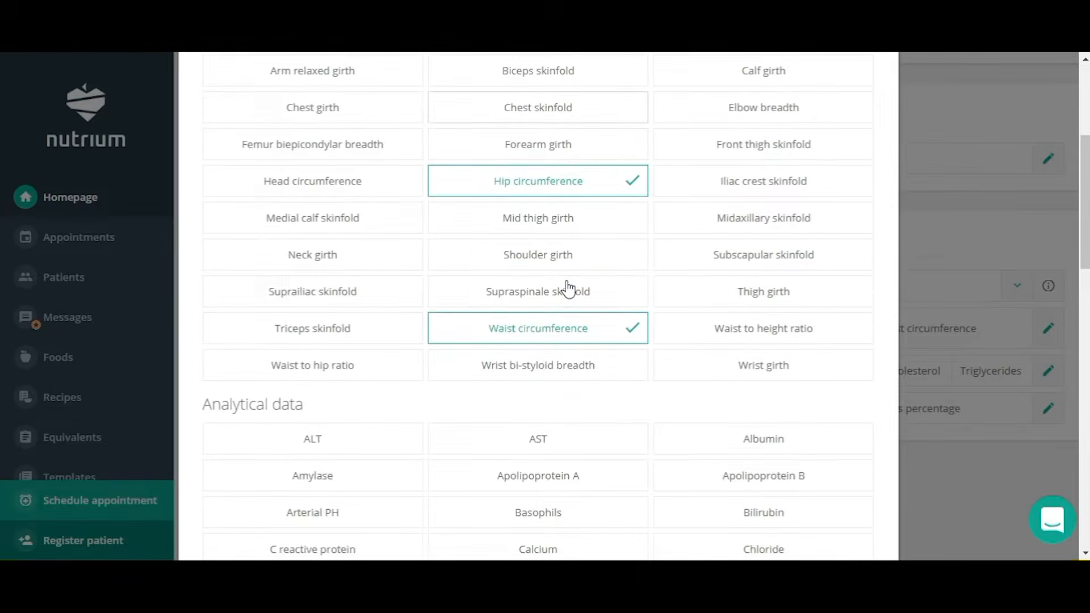
scroll(568, 288, down, 2)
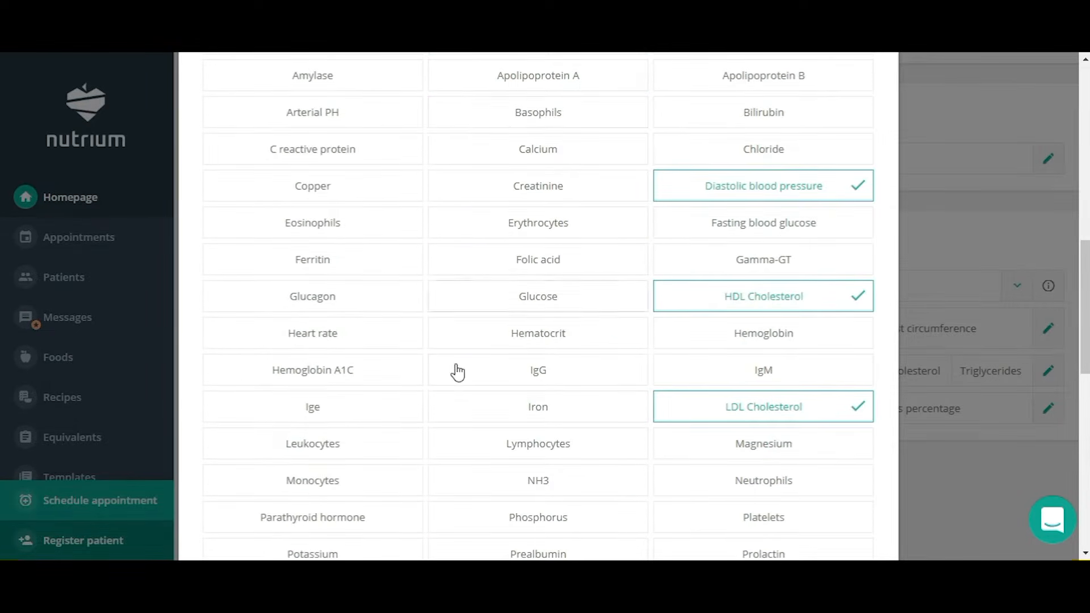
click(332, 373)
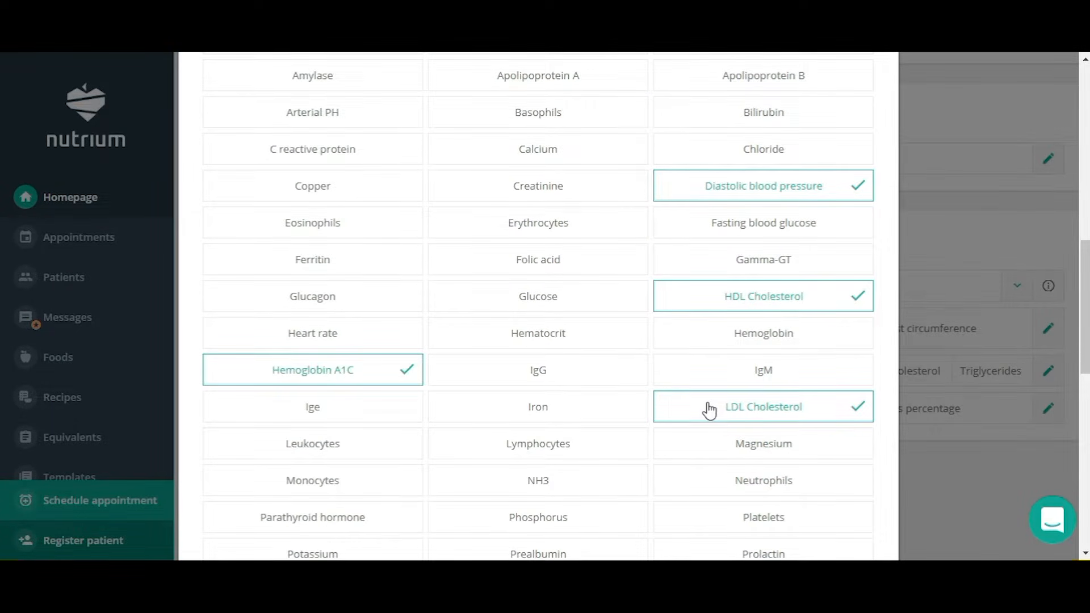
scroll(707, 408, down, 9)
scroll(714, 420, down, 1)
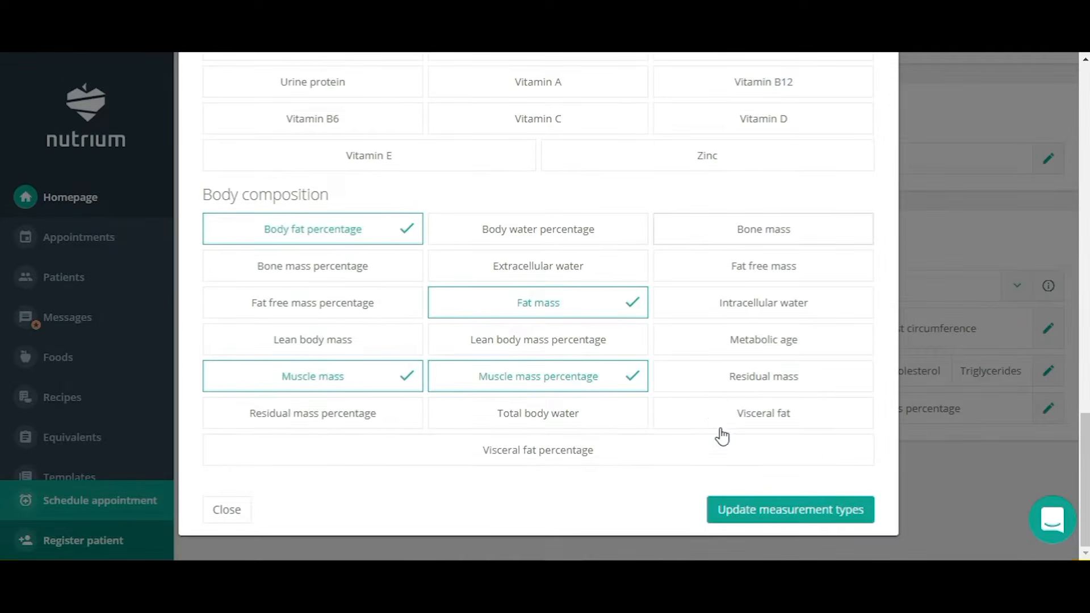
click(775, 518)
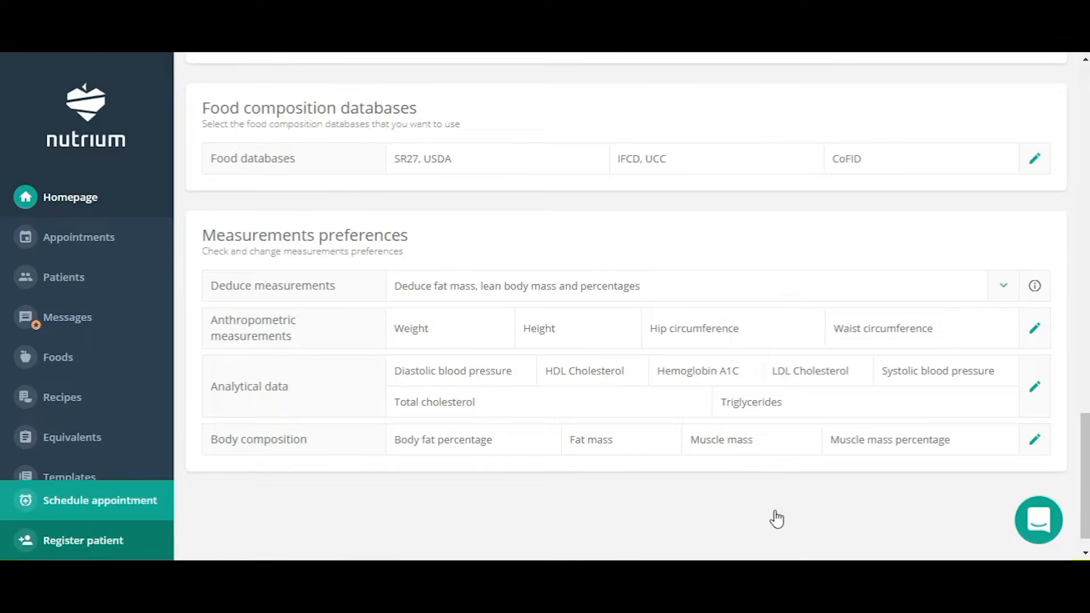
Return to the patient's measurements, check the new Hemoglobin A1C row, and view weight units.
key(alt+Left)
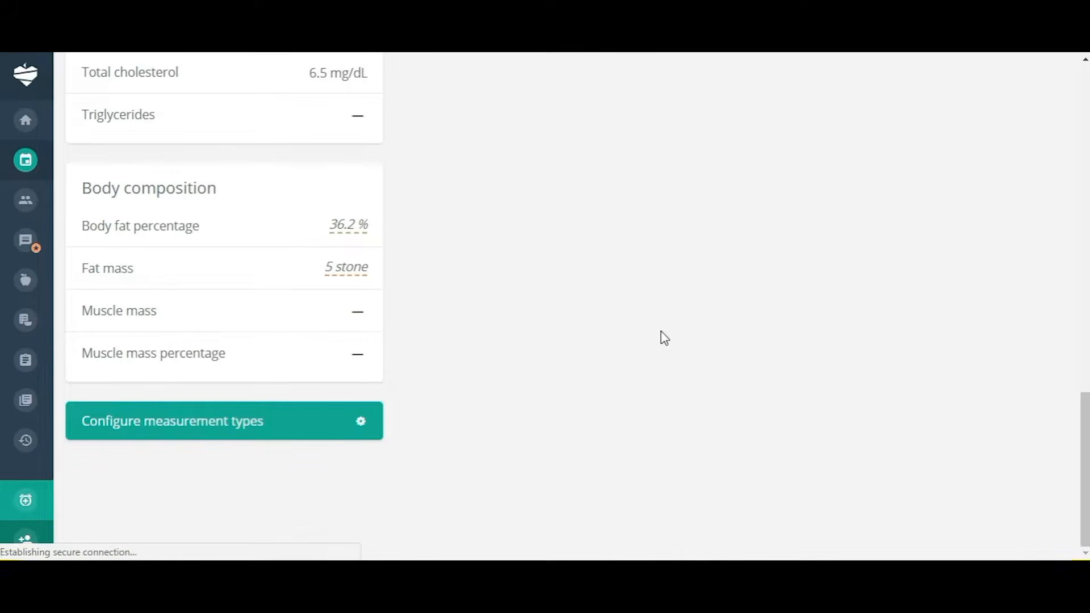
scroll(304, 363, up, 3)
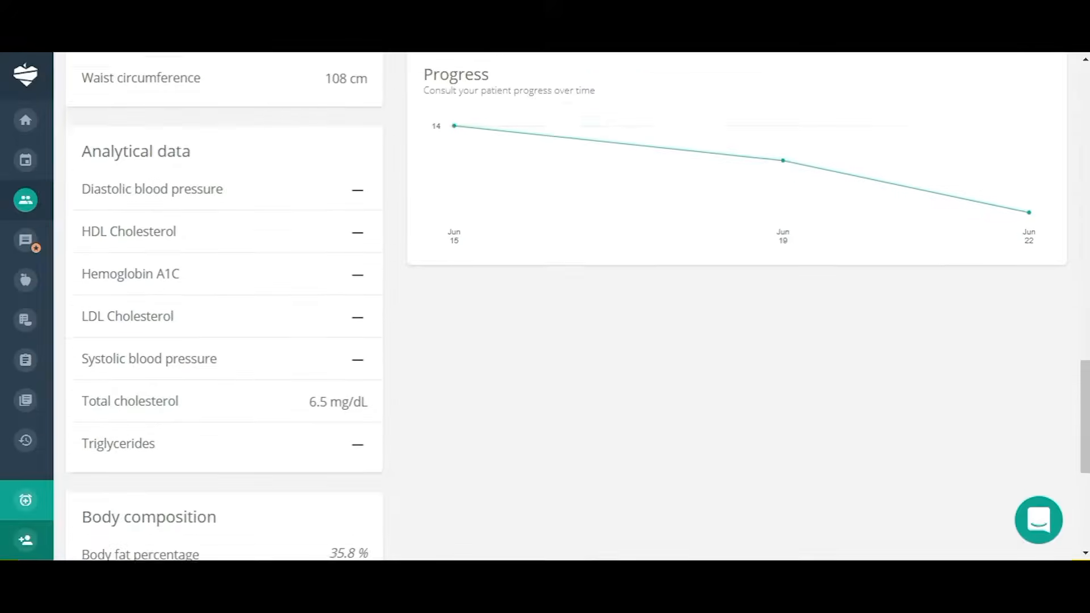
scroll(305, 360, down, 1)
scroll(305, 359, down, 4)
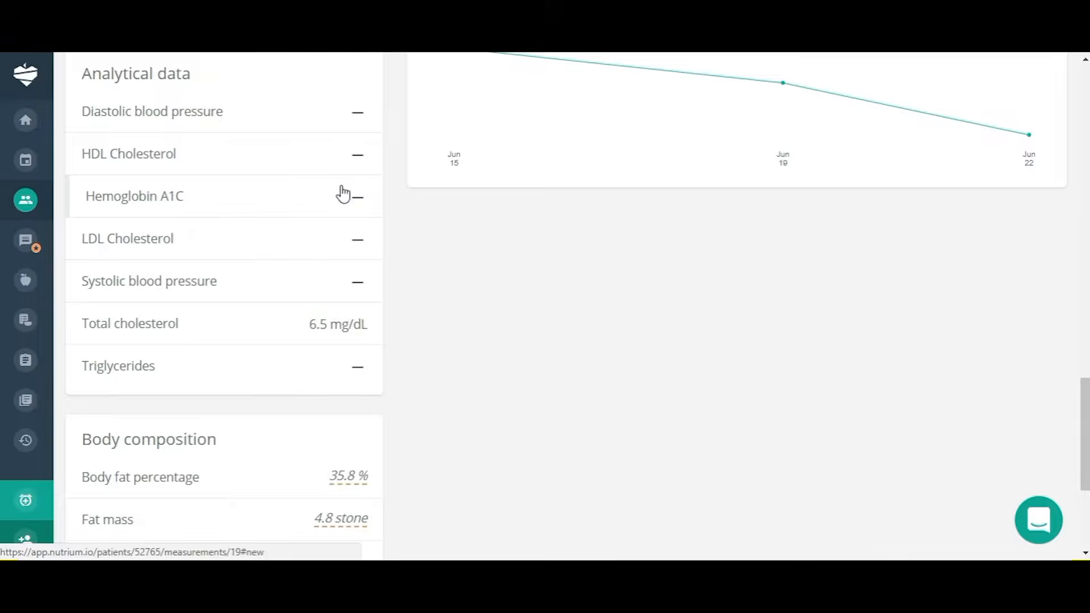
scroll(314, 206, up, 10)
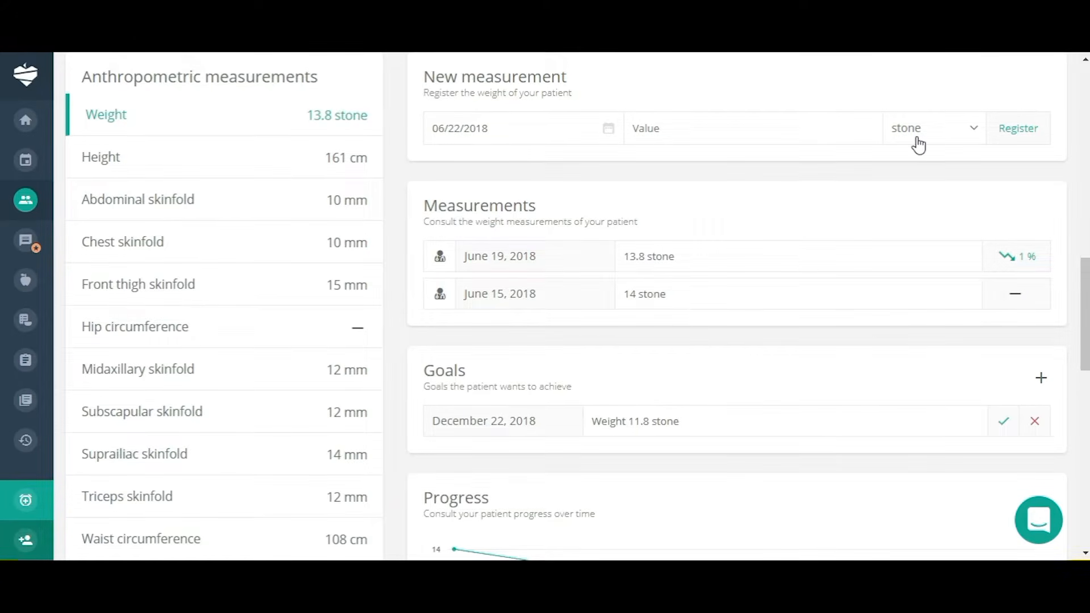
click(977, 131)
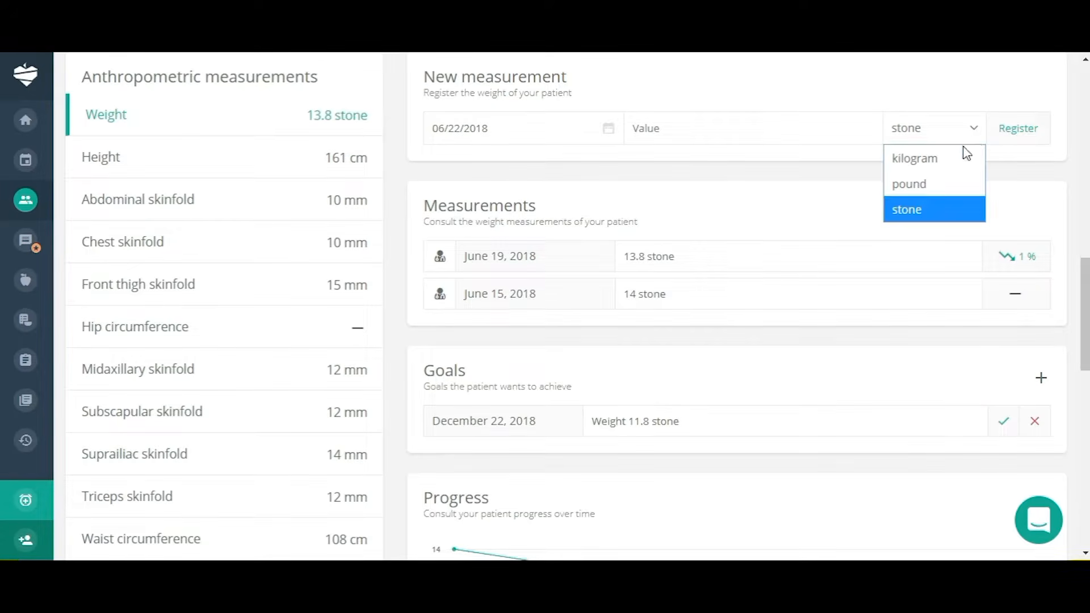
click(935, 132)
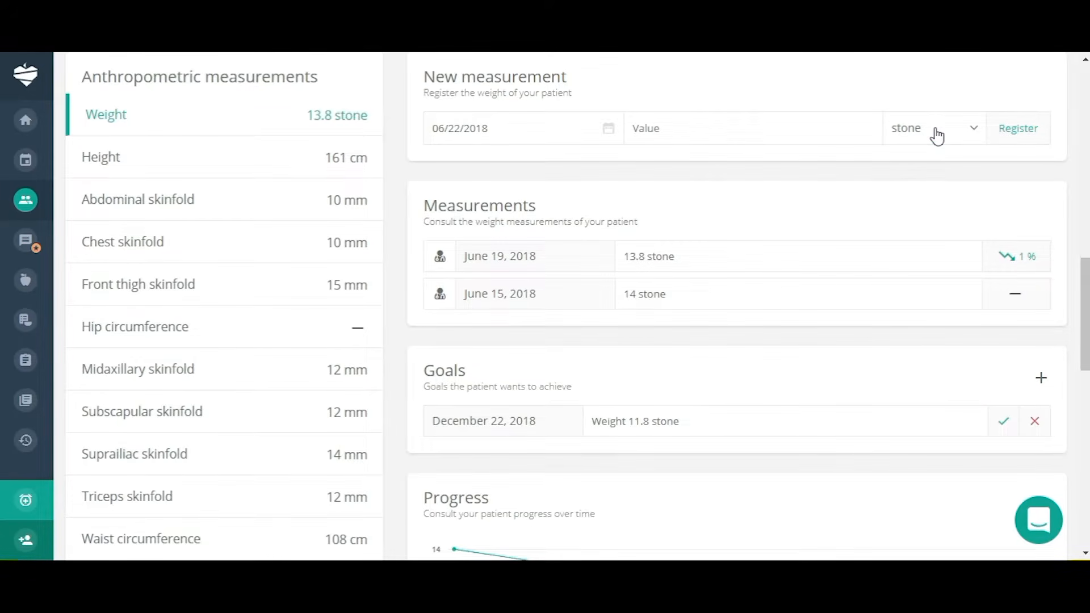
scroll(869, 203, up, 10)
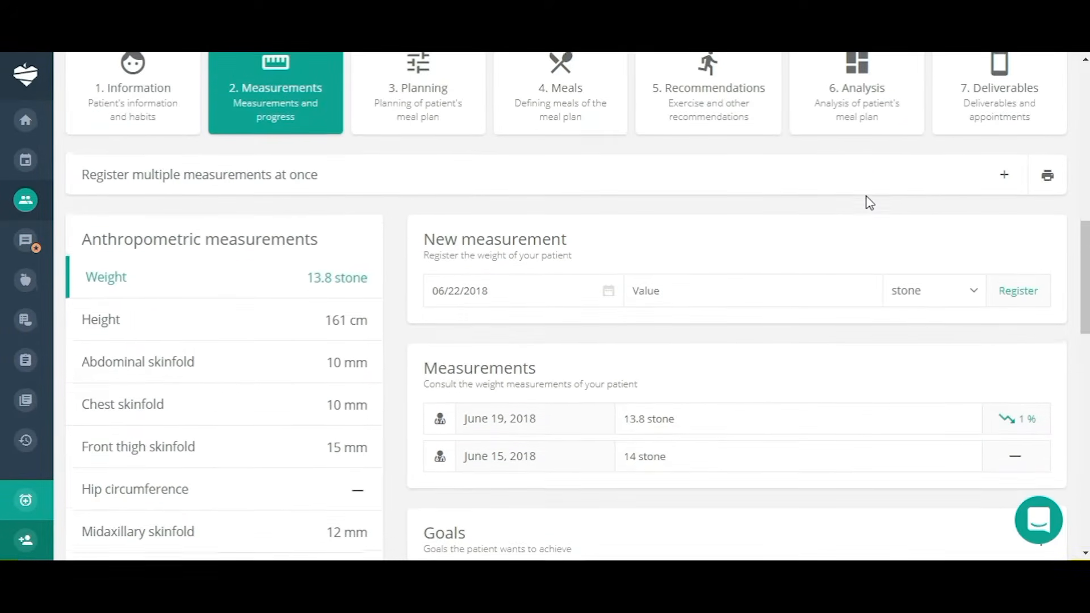
scroll(869, 203, up, 5)
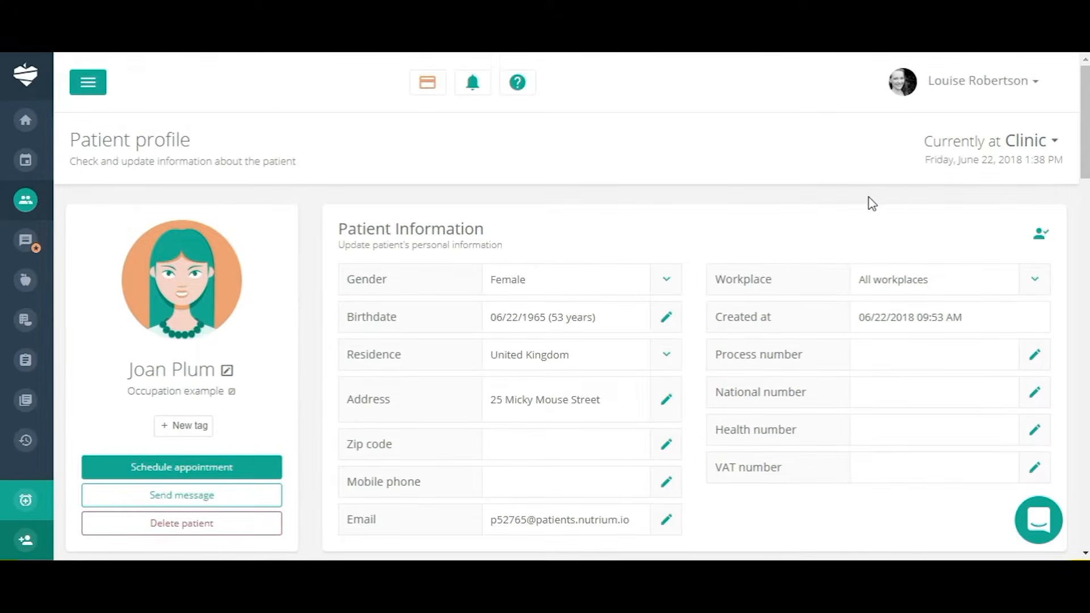
click(1035, 89)
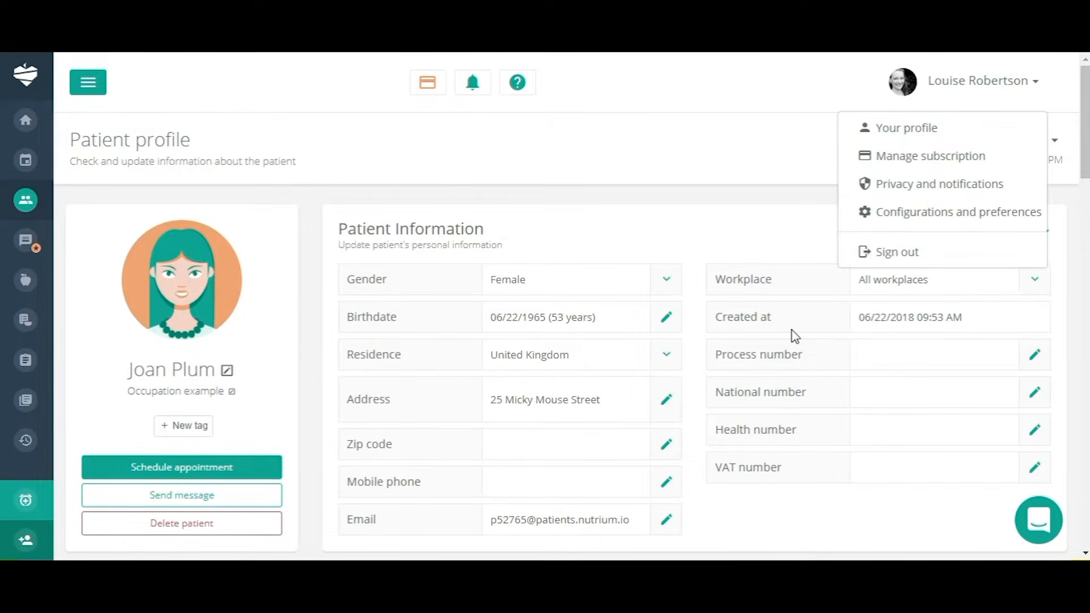
scroll(793, 333, down, 7)
scroll(793, 335, down, 8)
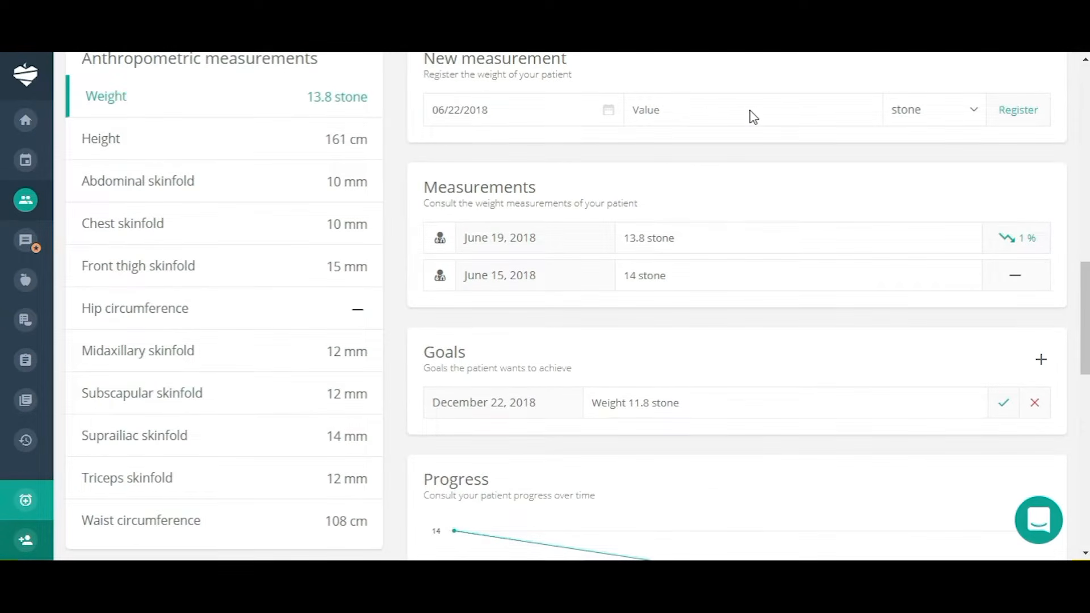
Register a new weight of 13.5 stone.
click(656, 112)
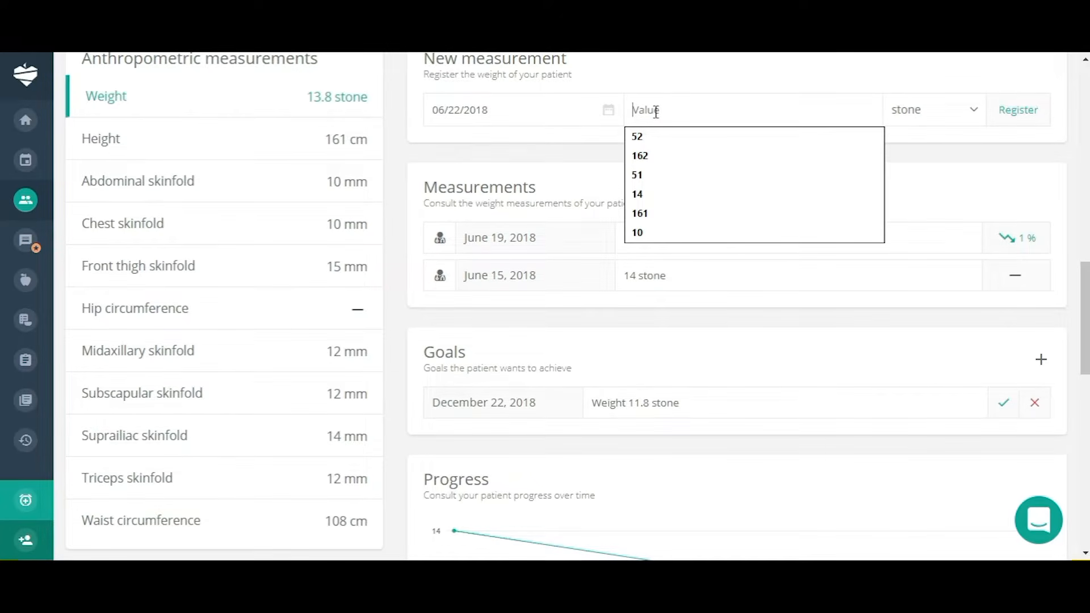
text(13.5)
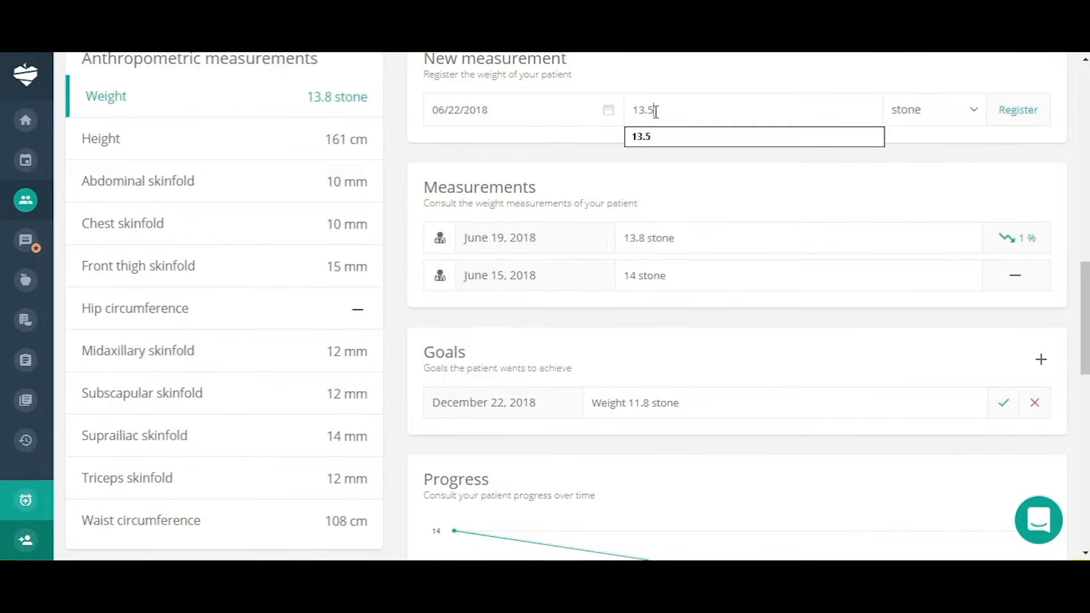
key(Return)
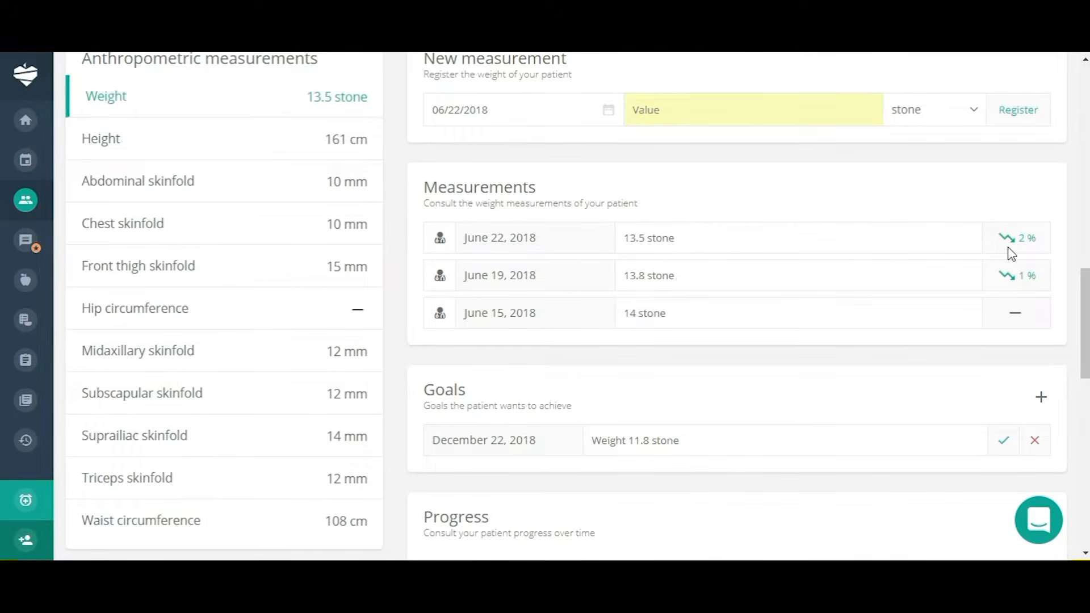
Review the weight progress chart and open the Total cholesterol measurement history.
scroll(803, 382, down, 4)
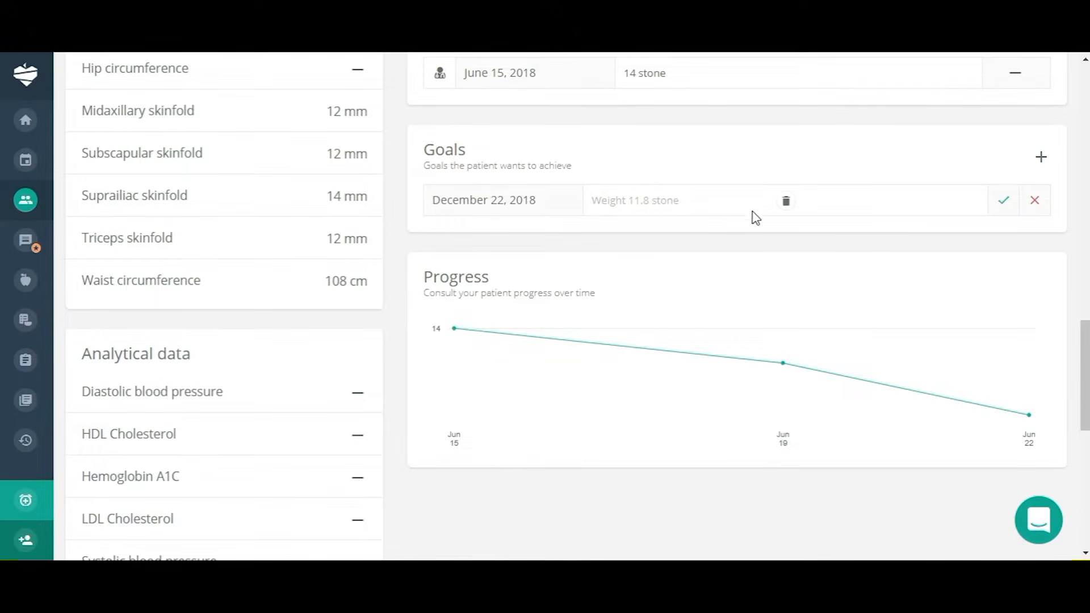
scroll(698, 295, down, 3)
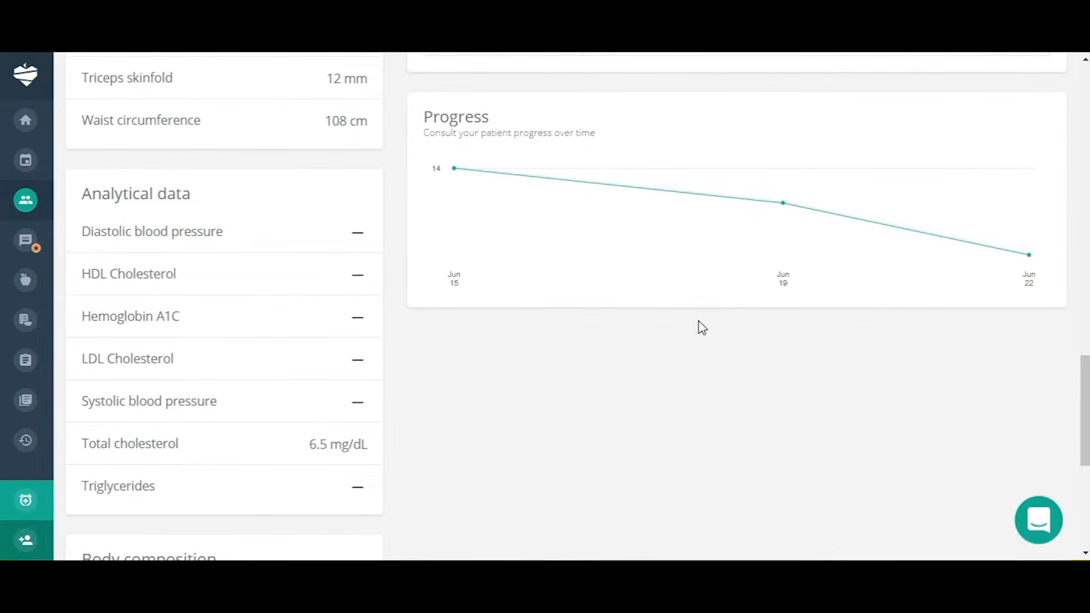
mouse_move(458, 195)
scroll(733, 362, up, 7)
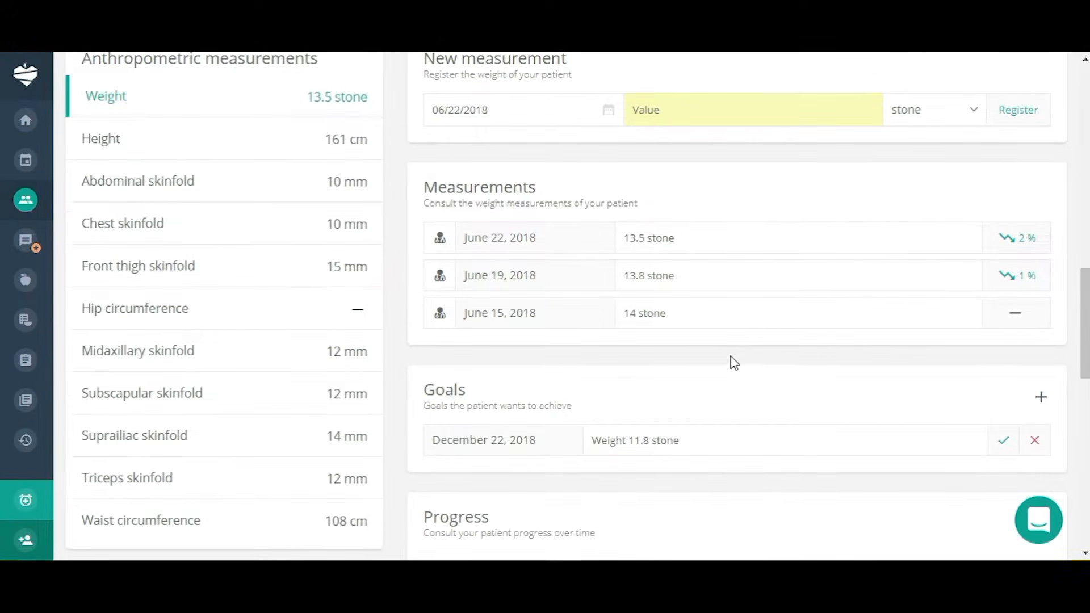
scroll(733, 362, down, 7)
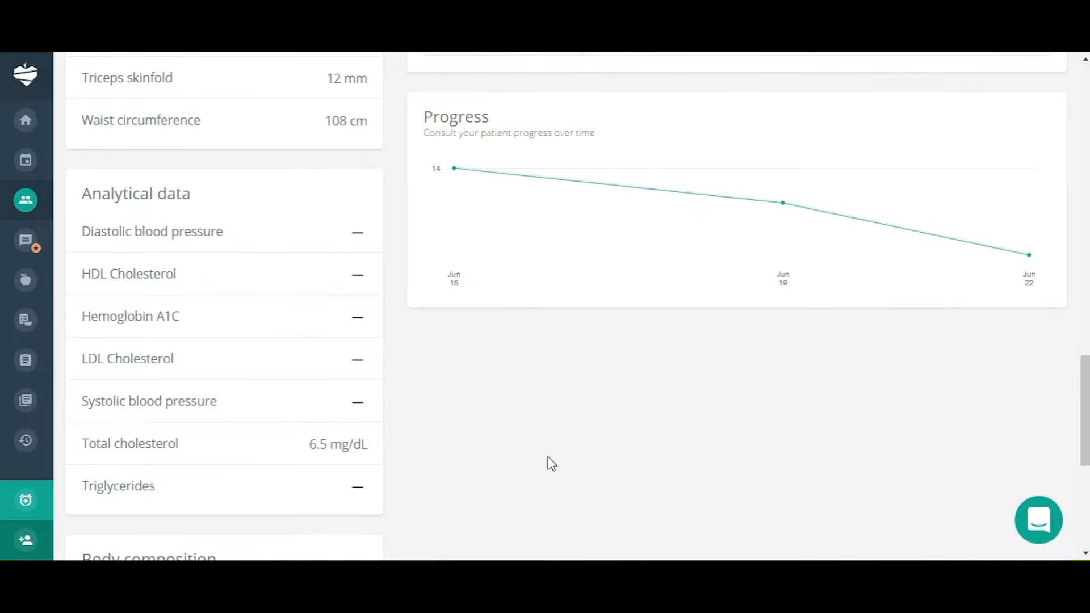
click(145, 449)
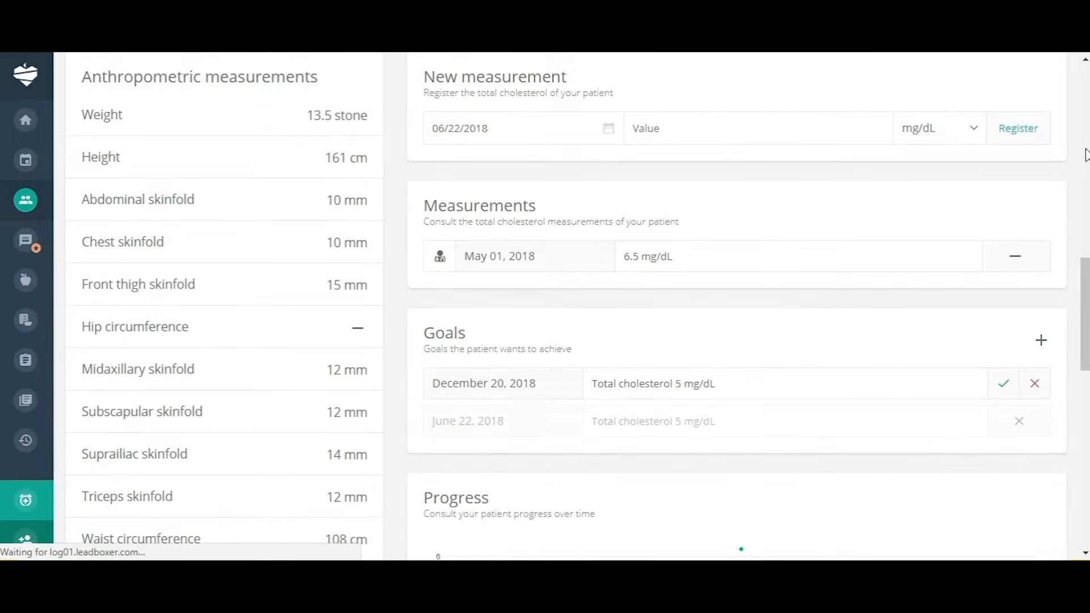
Register a 5.5 mg/dL Total cholesterol value and check the 15% drop on the Progress chart.
click(666, 129)
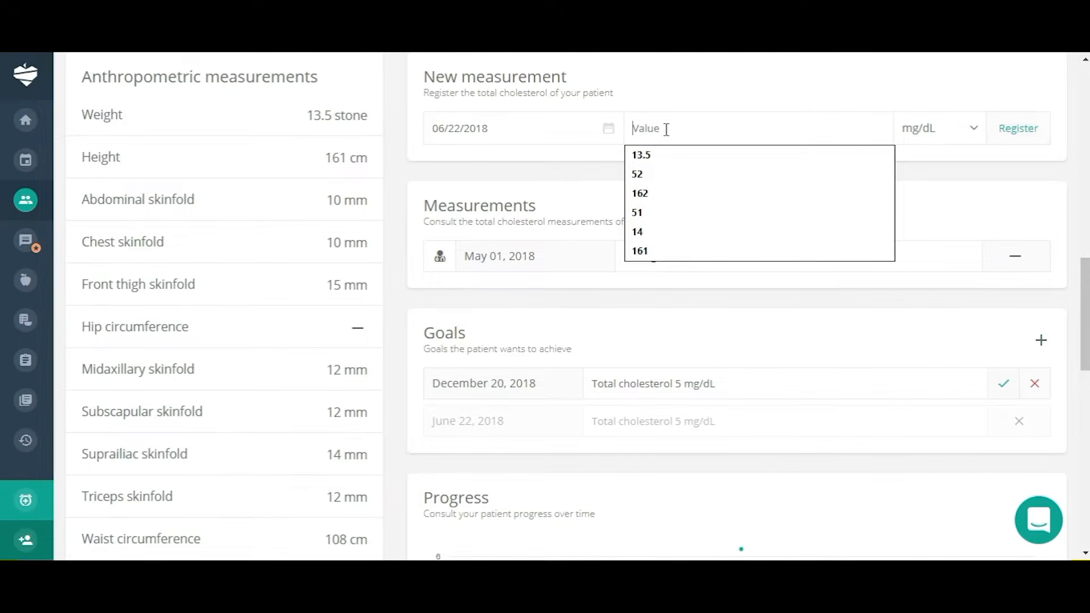
text(5.5)
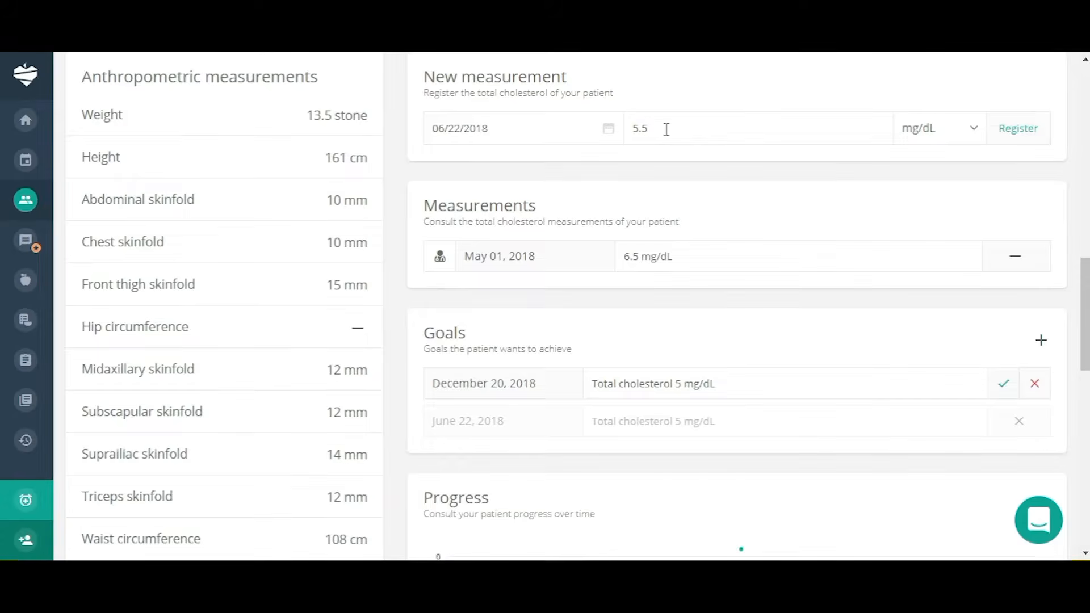
click(1018, 129)
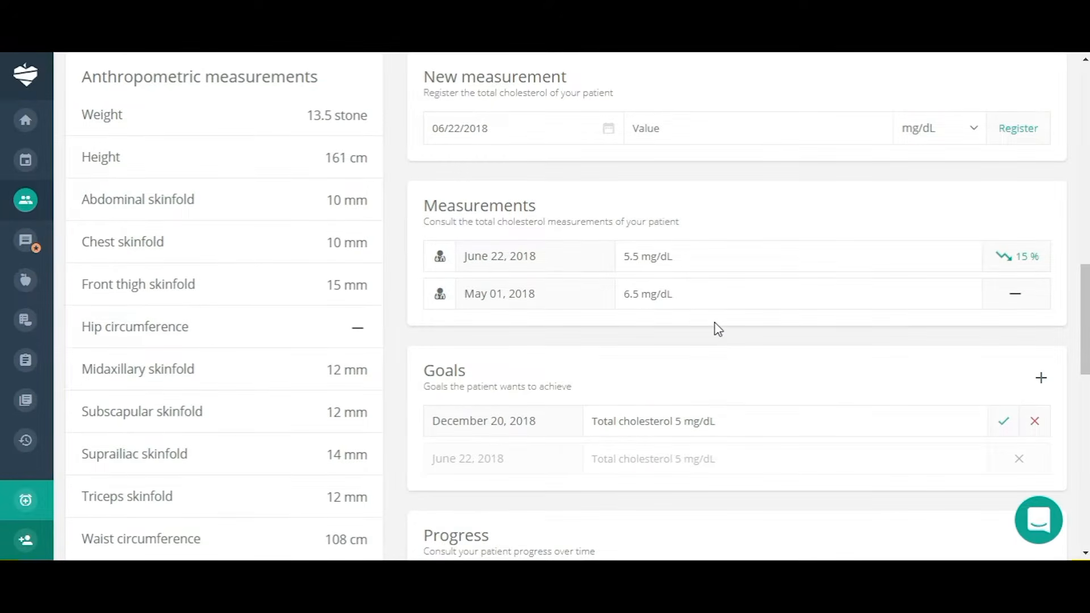
scroll(716, 328, down, 4)
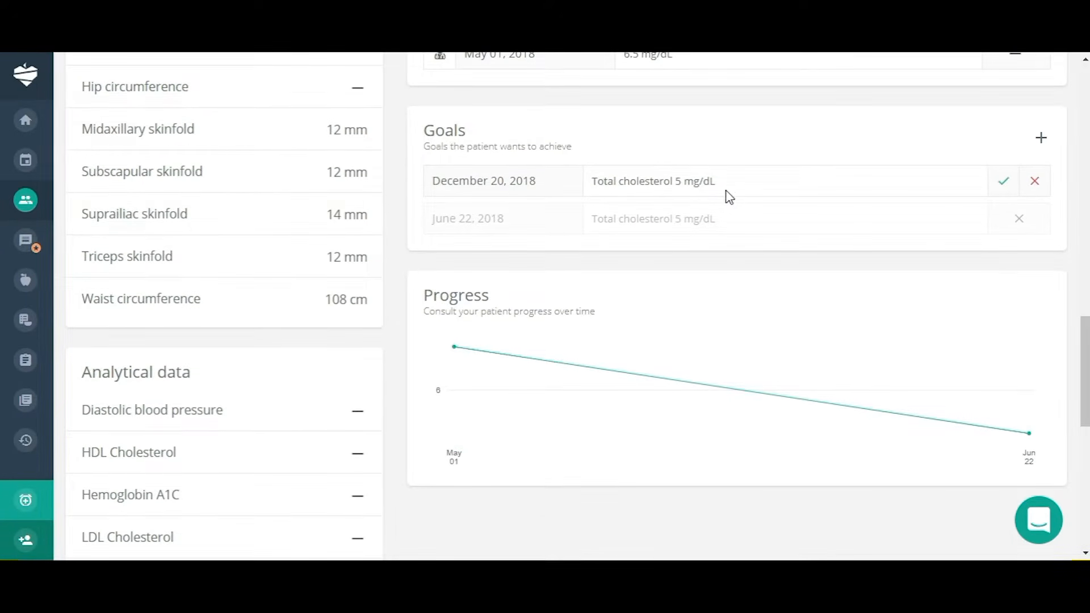
mouse_move(461, 380)
scroll(673, 481, down, 3)
scroll(673, 481, up, 6)
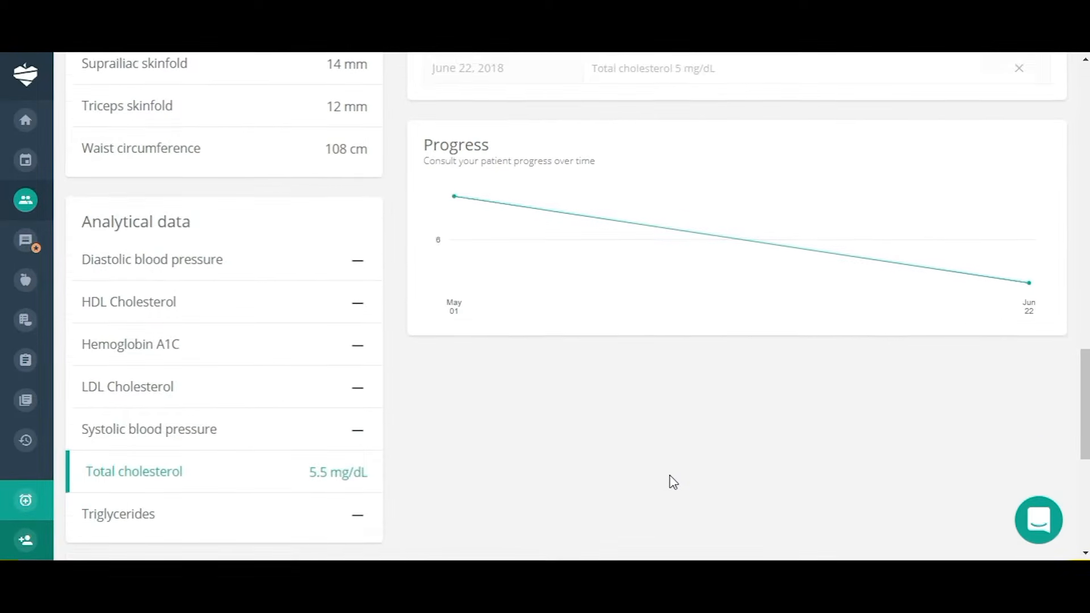
scroll(673, 481, up, 8)
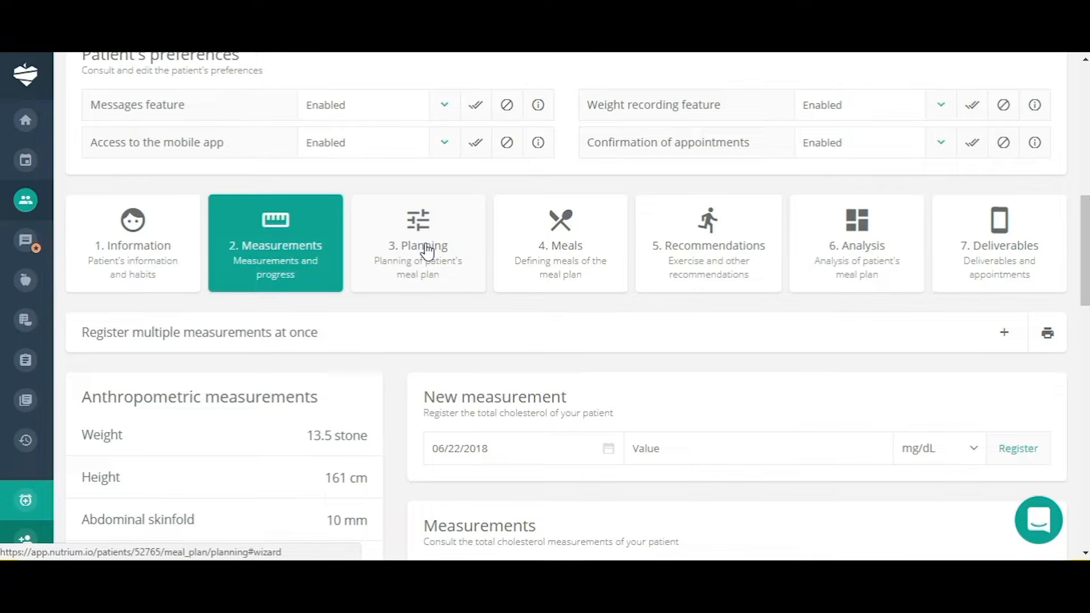
Open the 3. Planning step, view the body fat formula options unchanged, and scroll to Calculations.
click(427, 250)
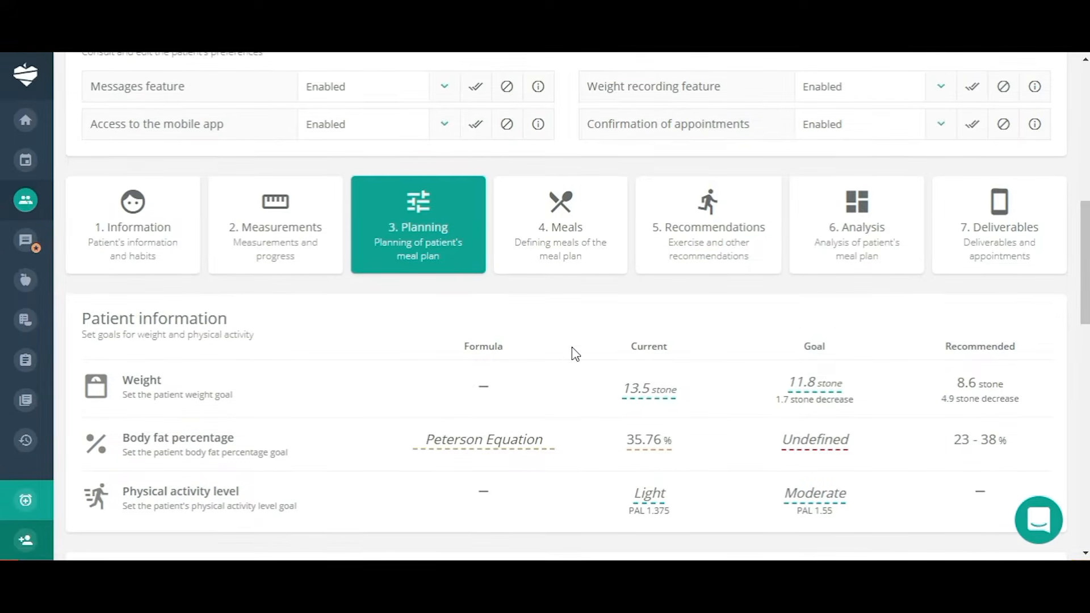
scroll(572, 352, down, 1)
scroll(571, 347, down, 3)
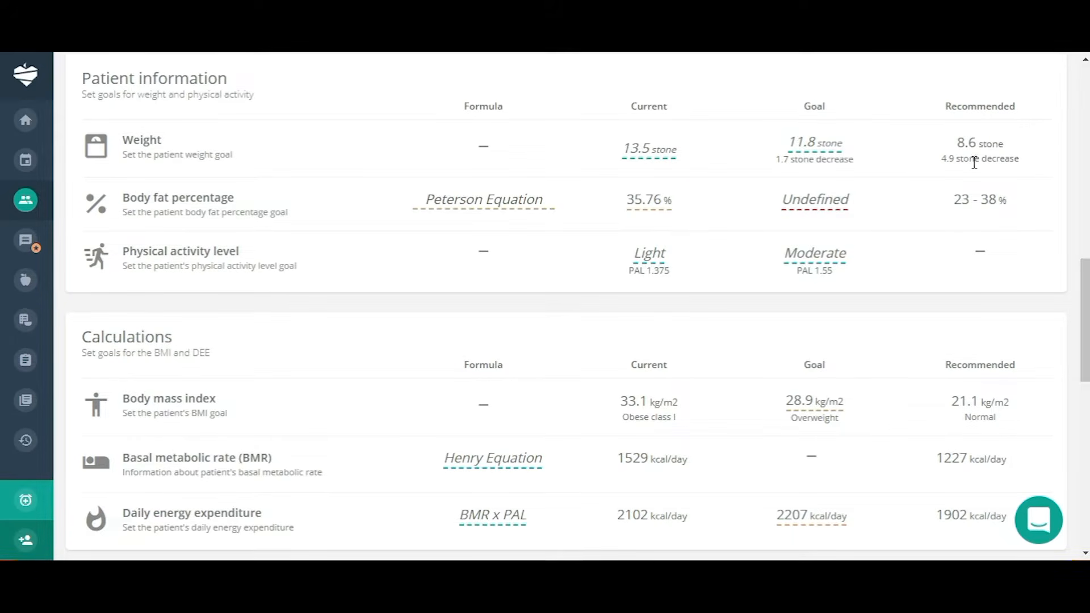
mouse_move(981, 157)
click(517, 209)
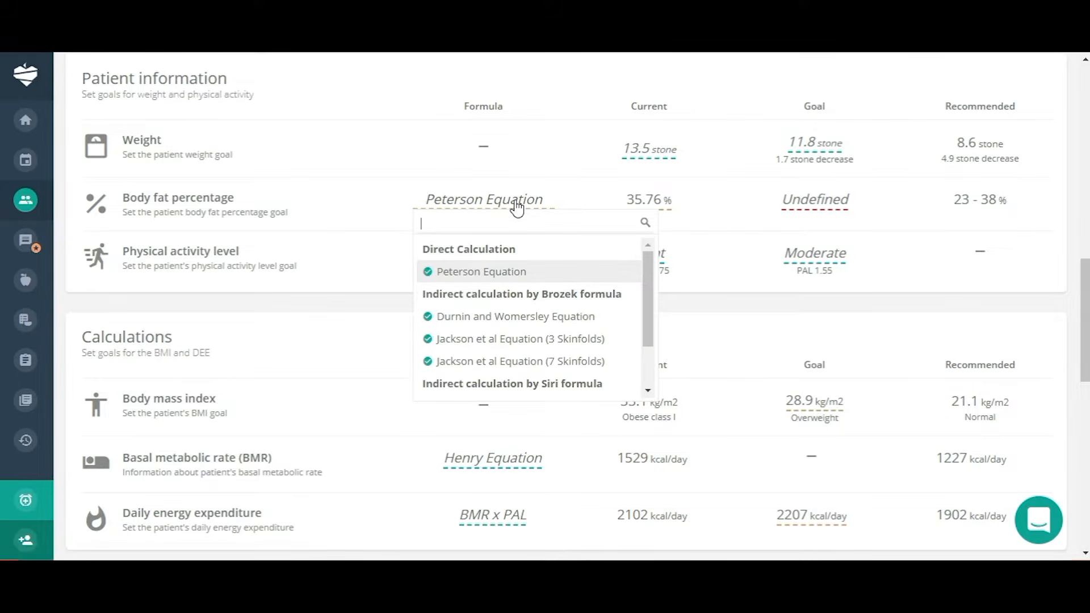
click(517, 209)
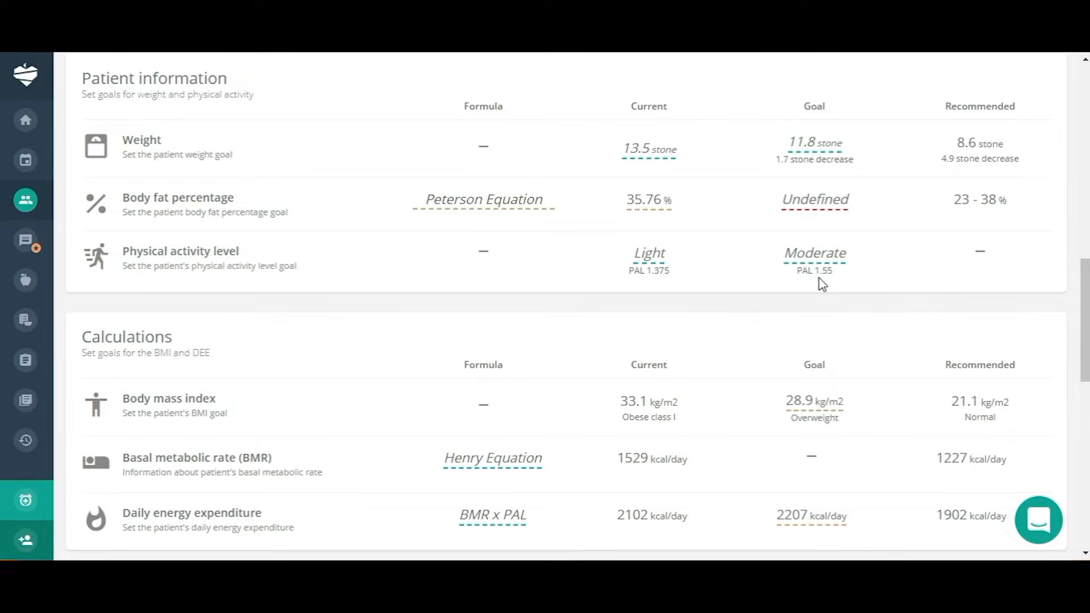
scroll(758, 327, down, 1)
scroll(759, 326, down, 2)
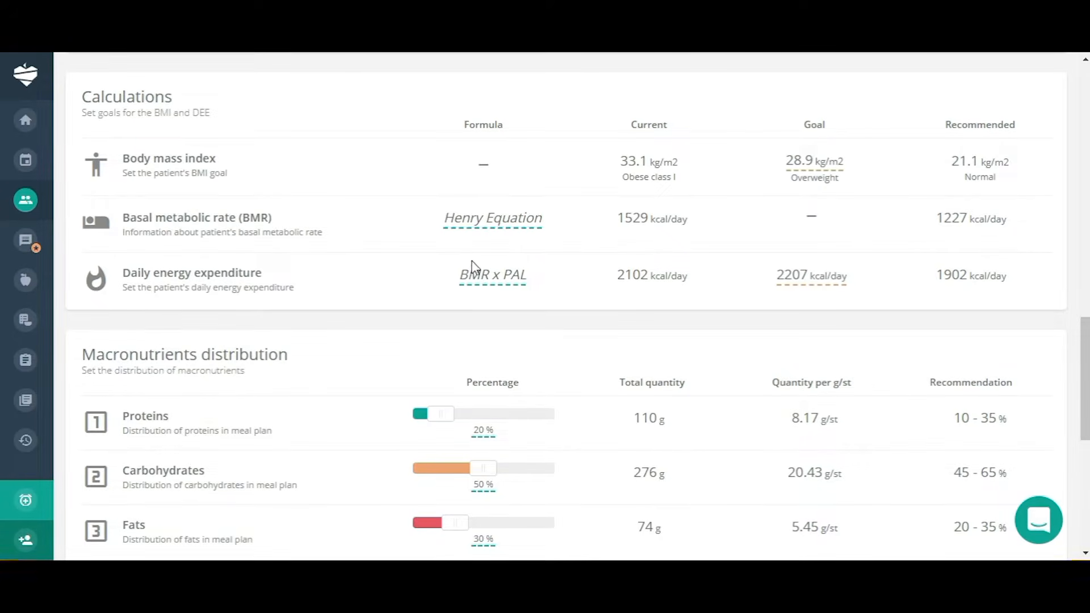
Keep Henry Equation as the BMR formula and BMR x PAL for energy expenditure.
click(530, 228)
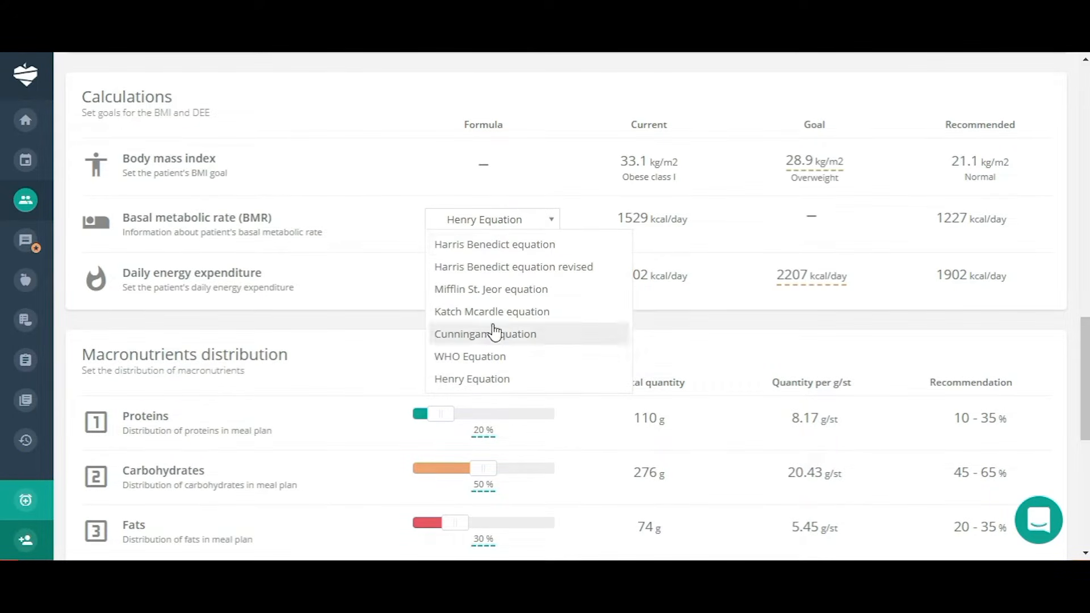
click(489, 386)
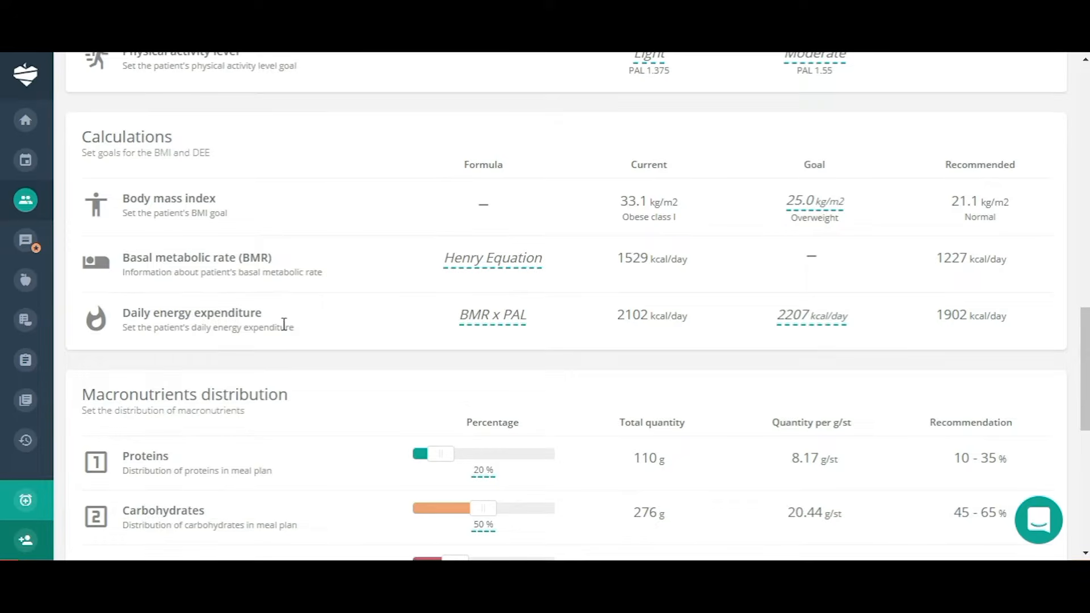
click(507, 330)
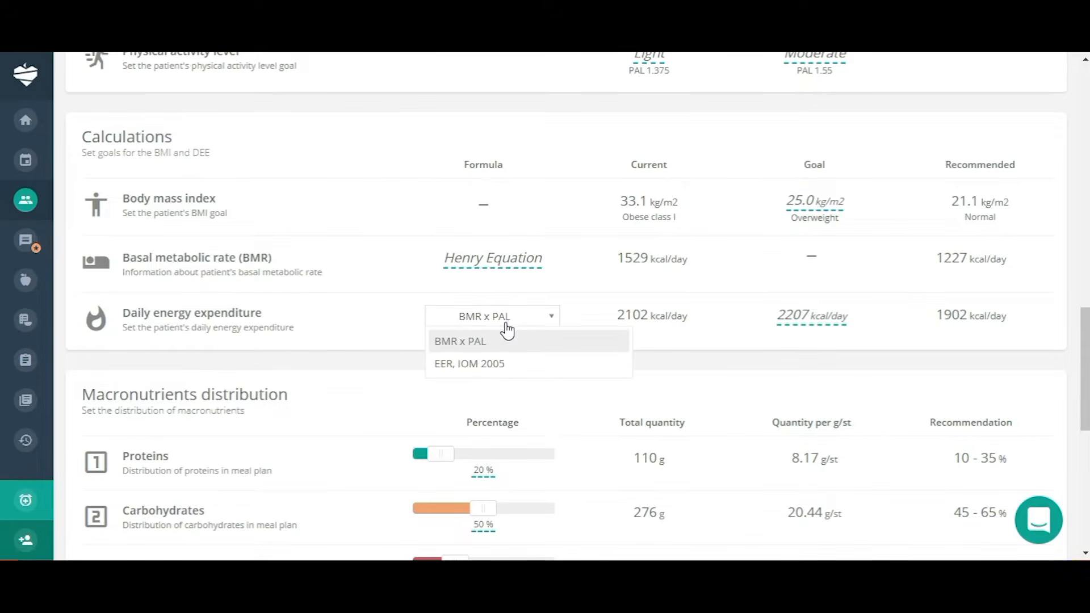
click(458, 343)
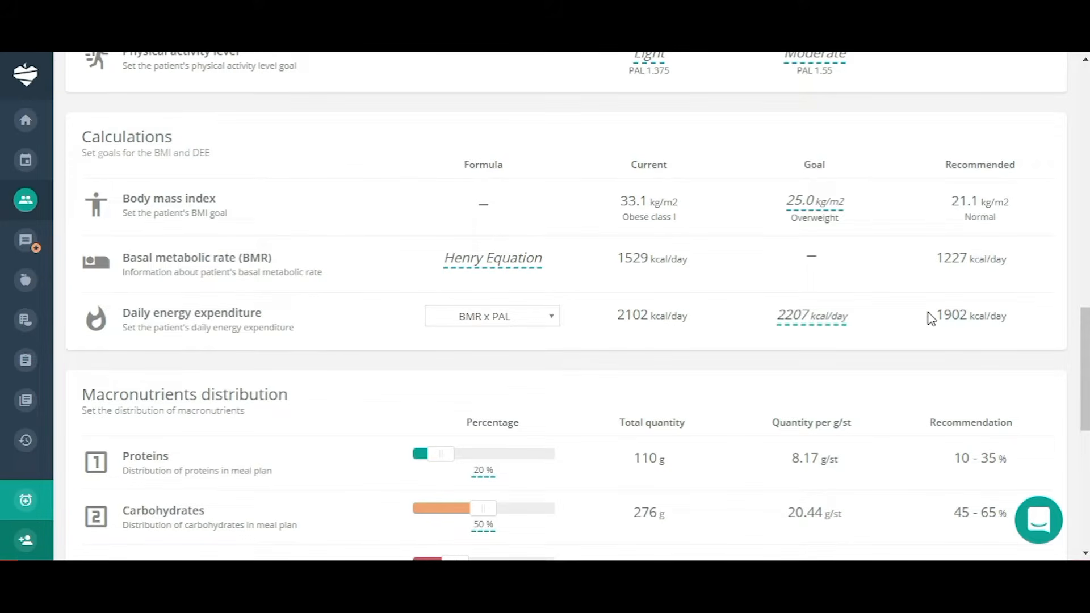
mouse_move(977, 319)
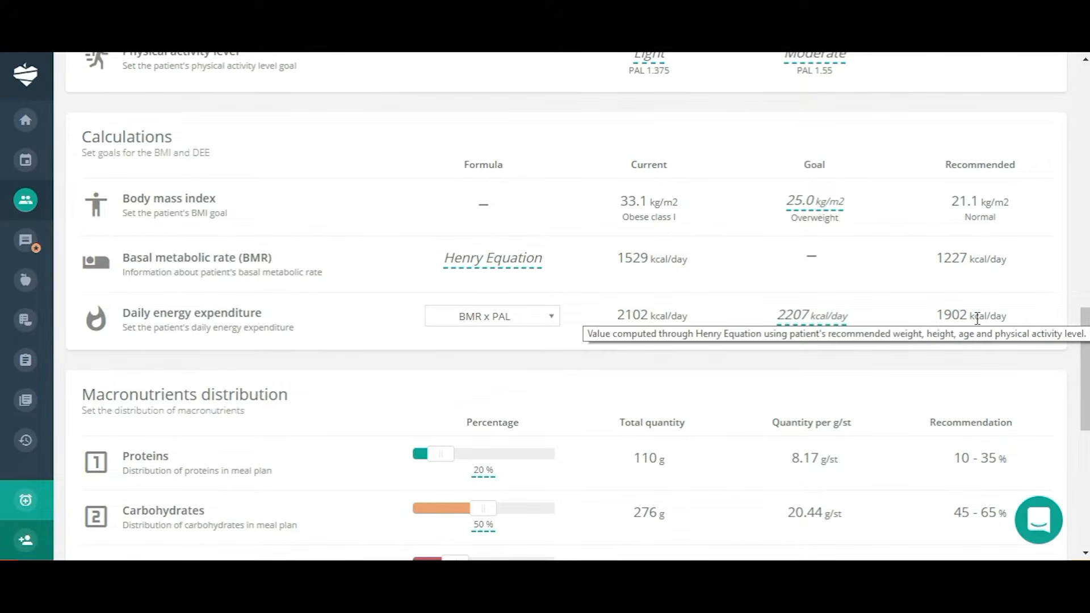
scroll(976, 316, down, 5)
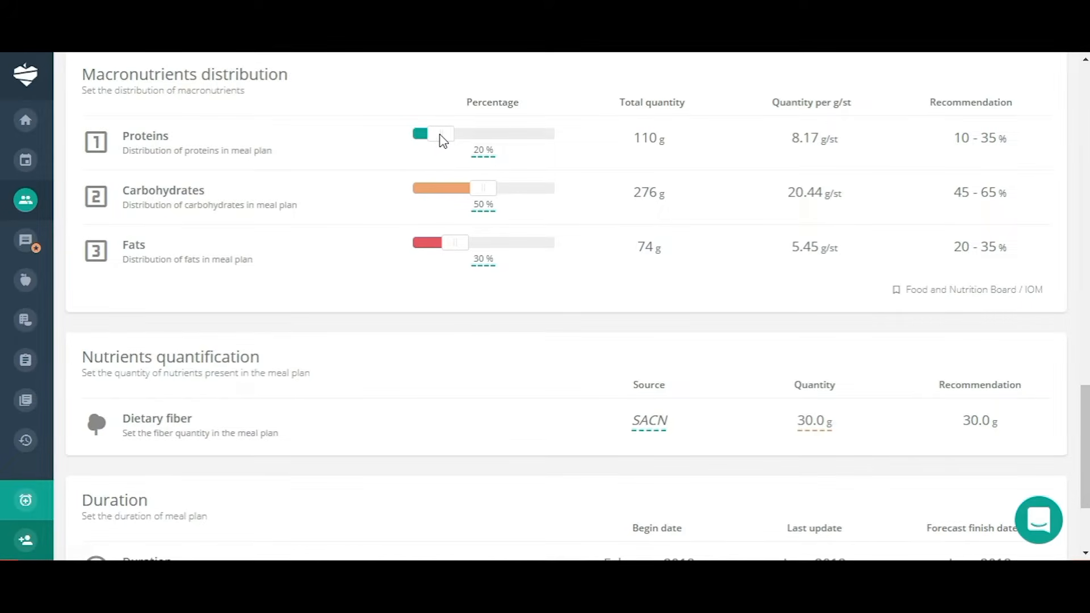
Raise protein from 20% to 25% and adjust the fat and carbohydrate shares.
drag(442, 140, 453, 143)
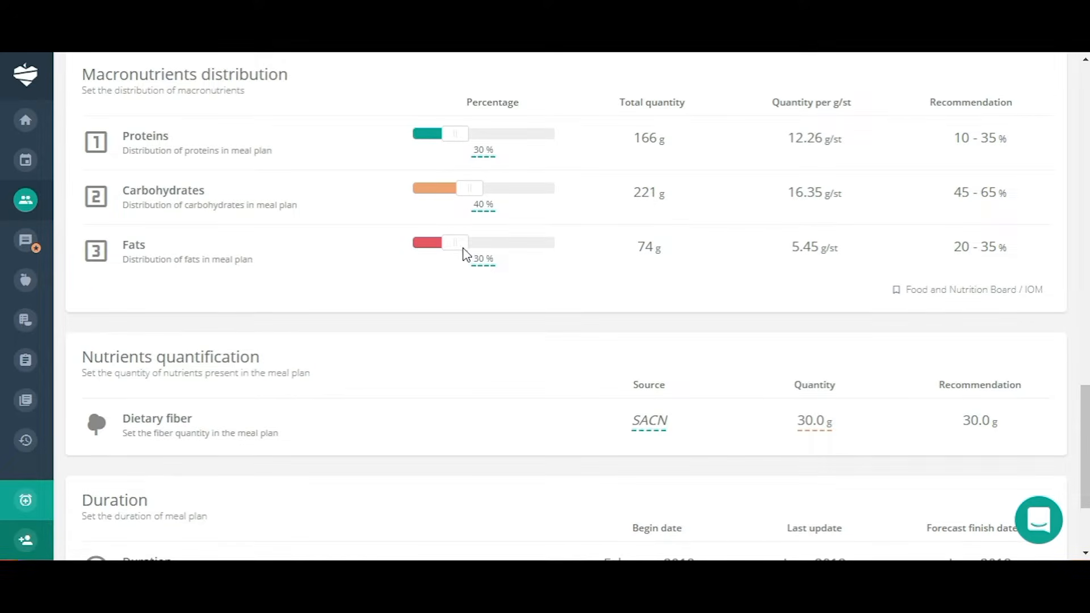
mouse_move(473, 248)
mouse_down()
mouse_move(515, 253)
mouse_move(454, 250)
mouse_up()
drag(450, 192, 471, 204)
Keep SACN as the dietary fiber source.
scroll(471, 205, down, 3)
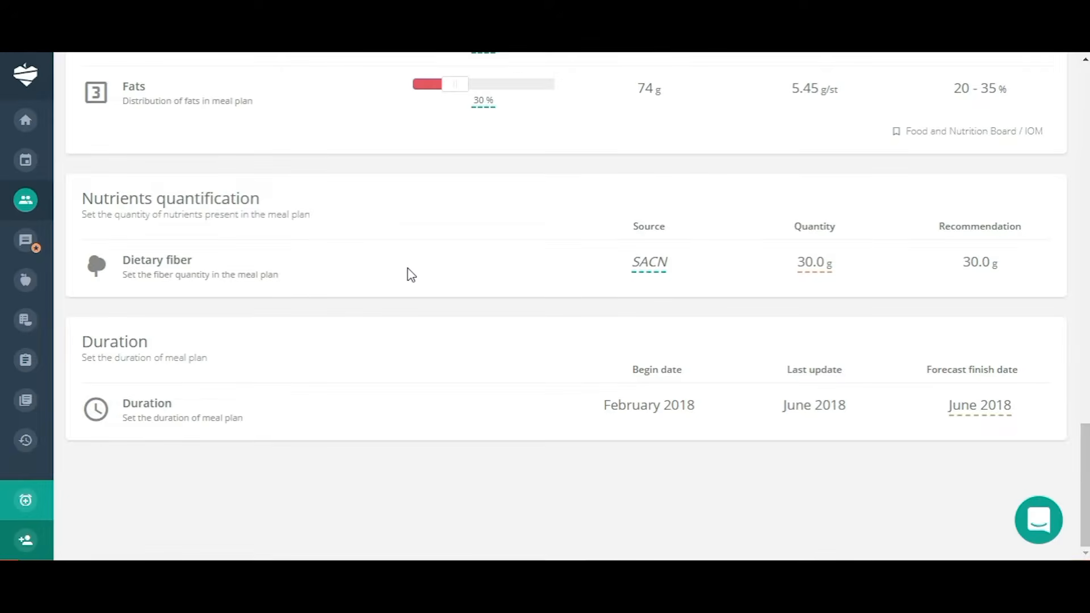
click(652, 276)
click(603, 313)
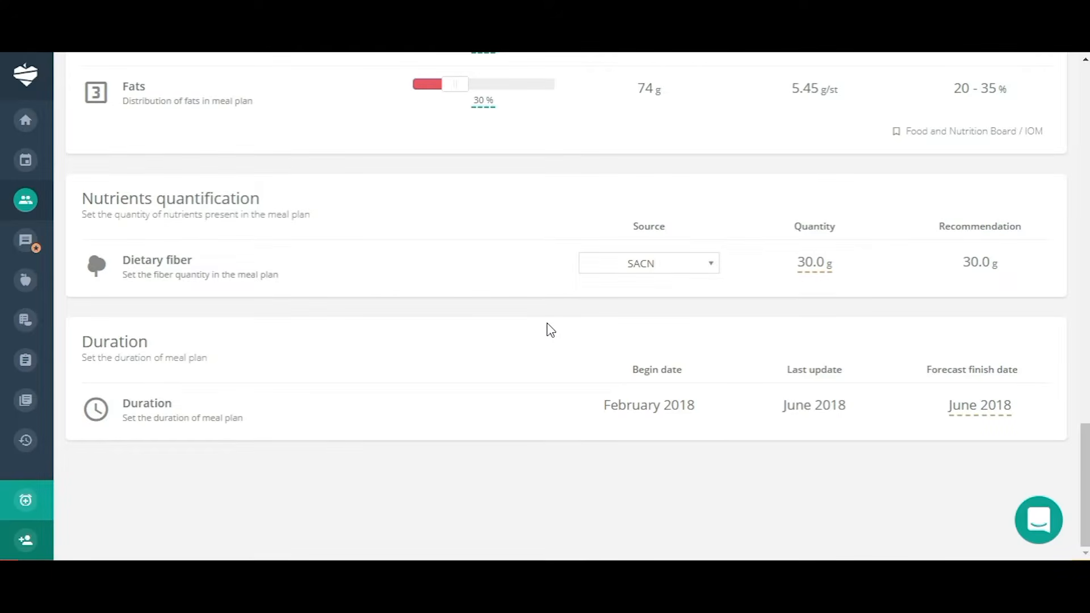
scroll(599, 352, up, 15)
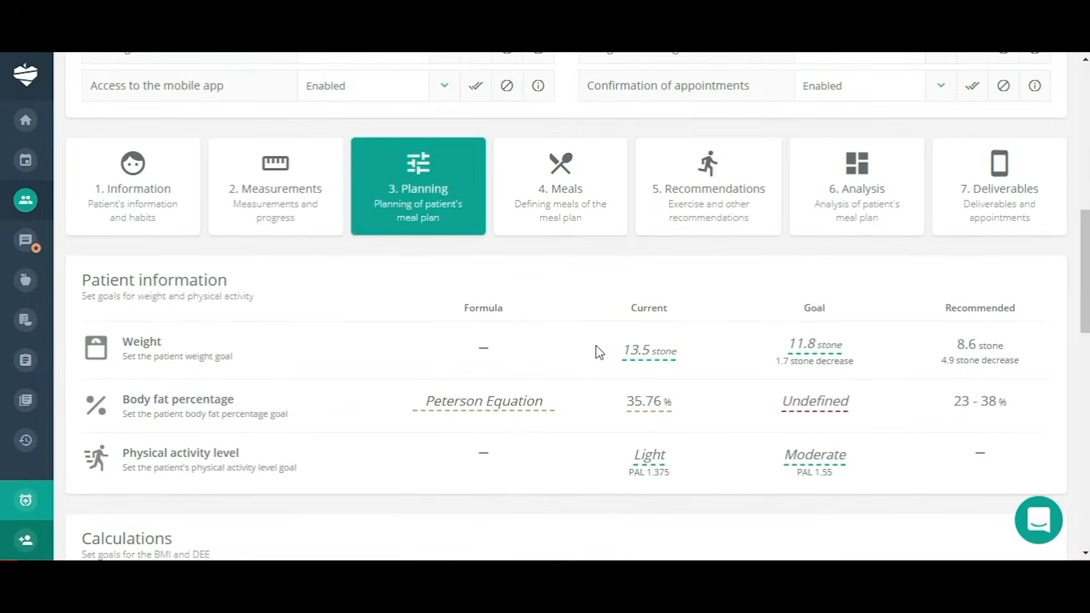
click(568, 196)
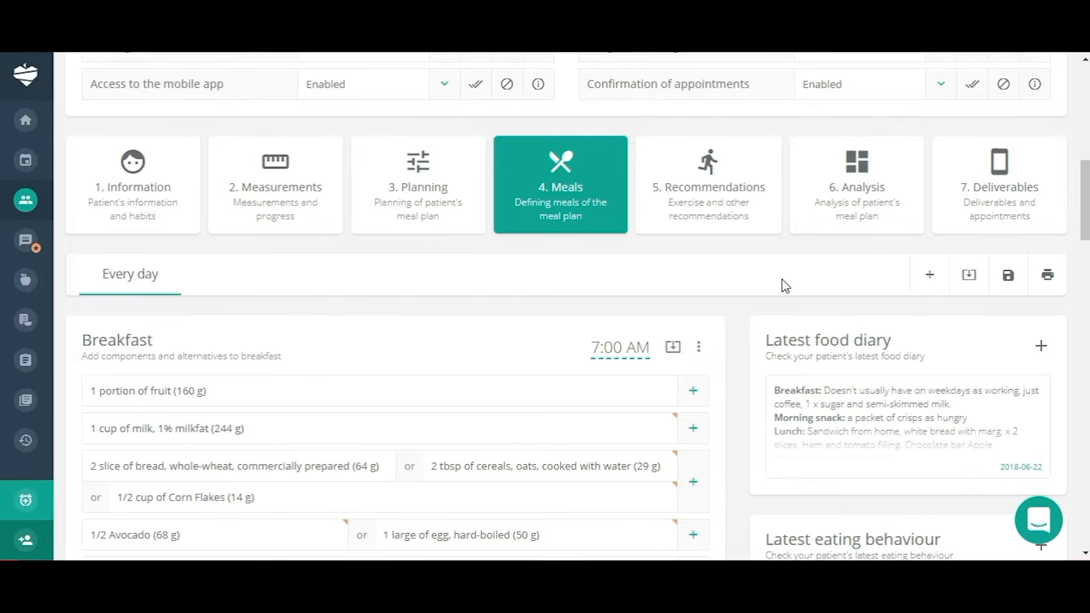
scroll(574, 279, down, 7)
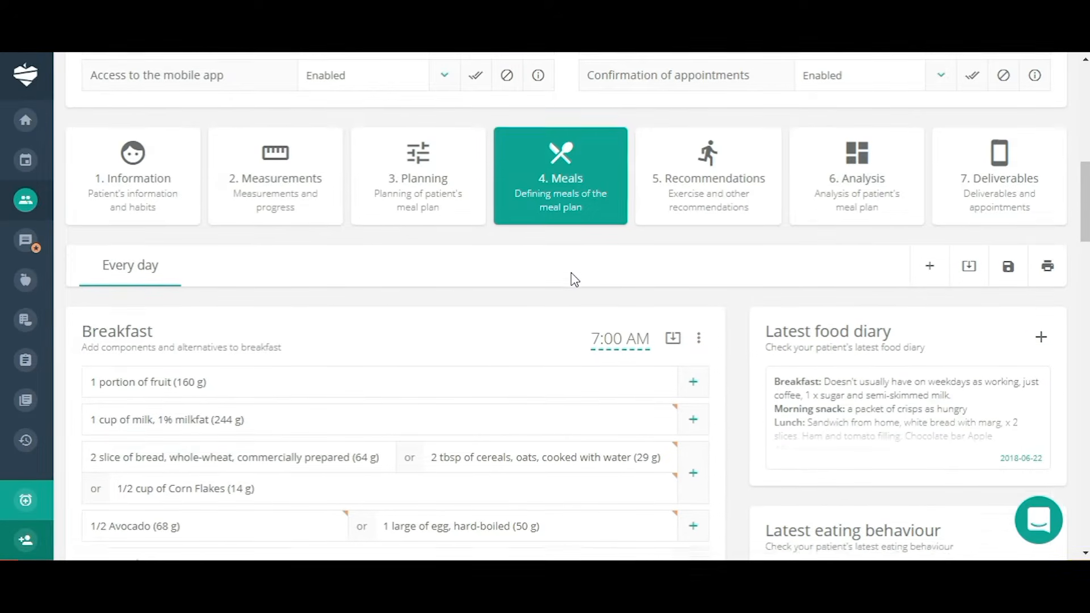
scroll(575, 279, up, 8)
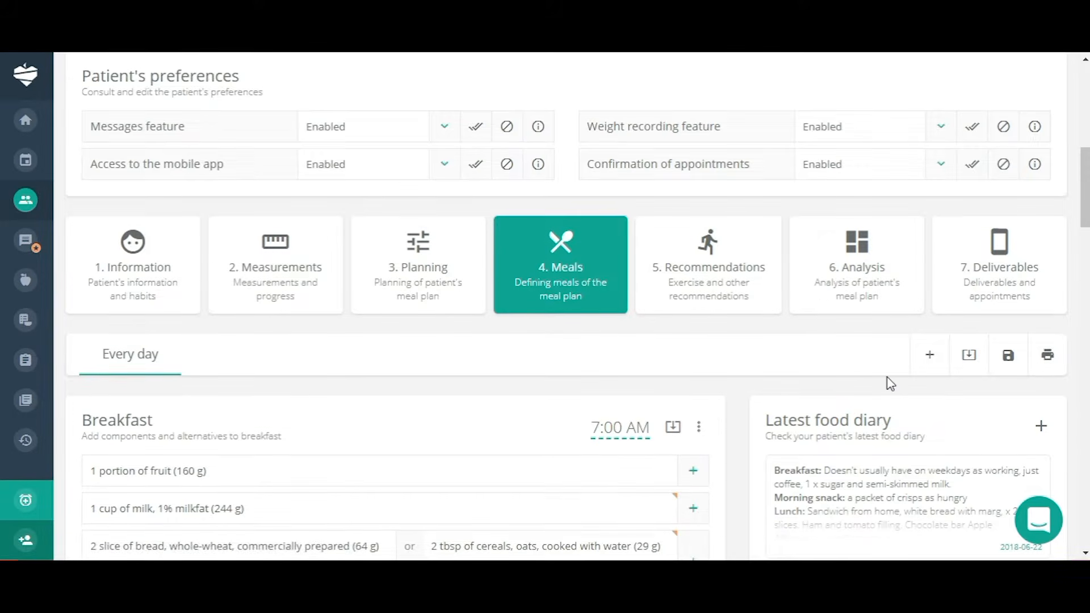
scroll(889, 383, down, 3)
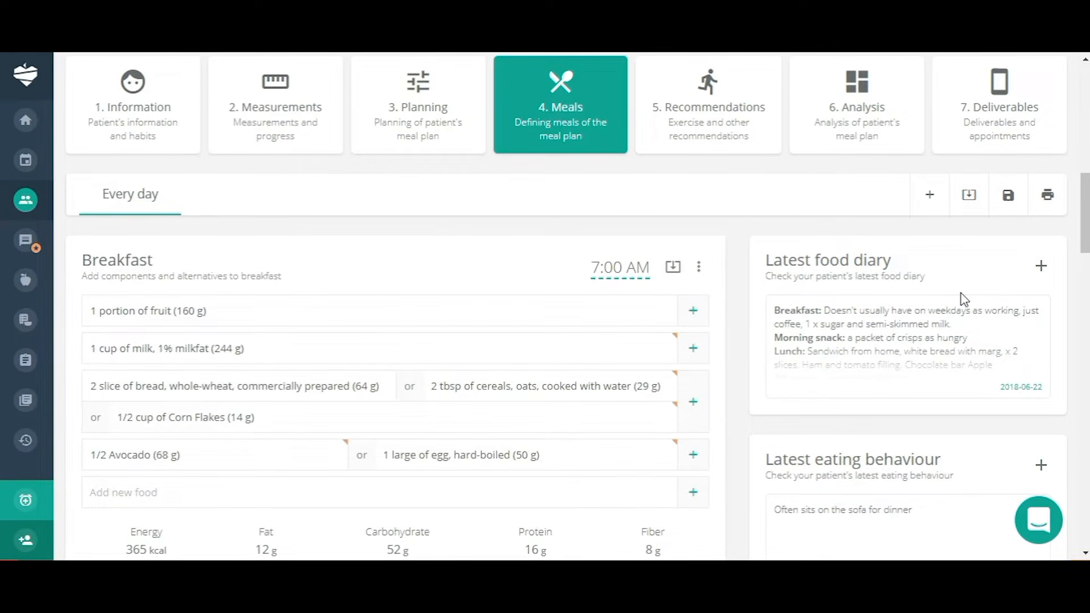
scroll(962, 298, down, 4)
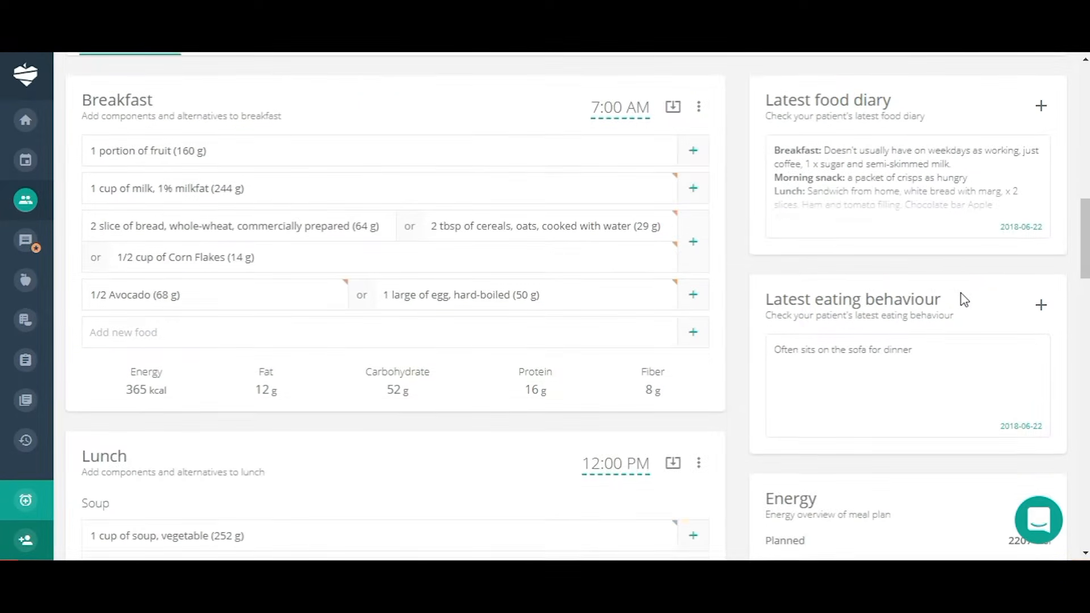
scroll(937, 244, up, 2)
click(941, 205)
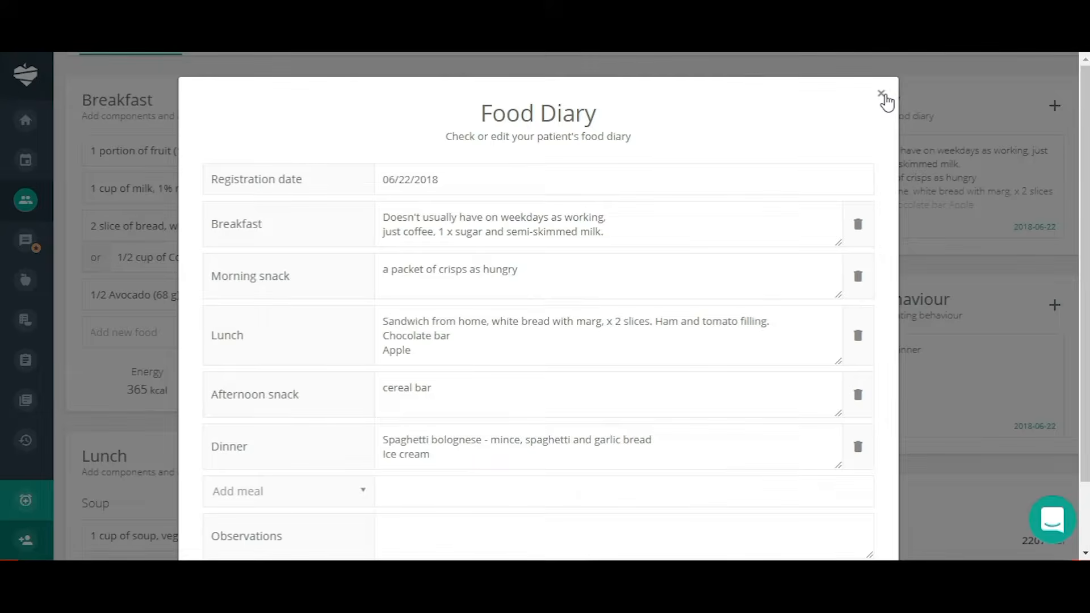
click(881, 94)
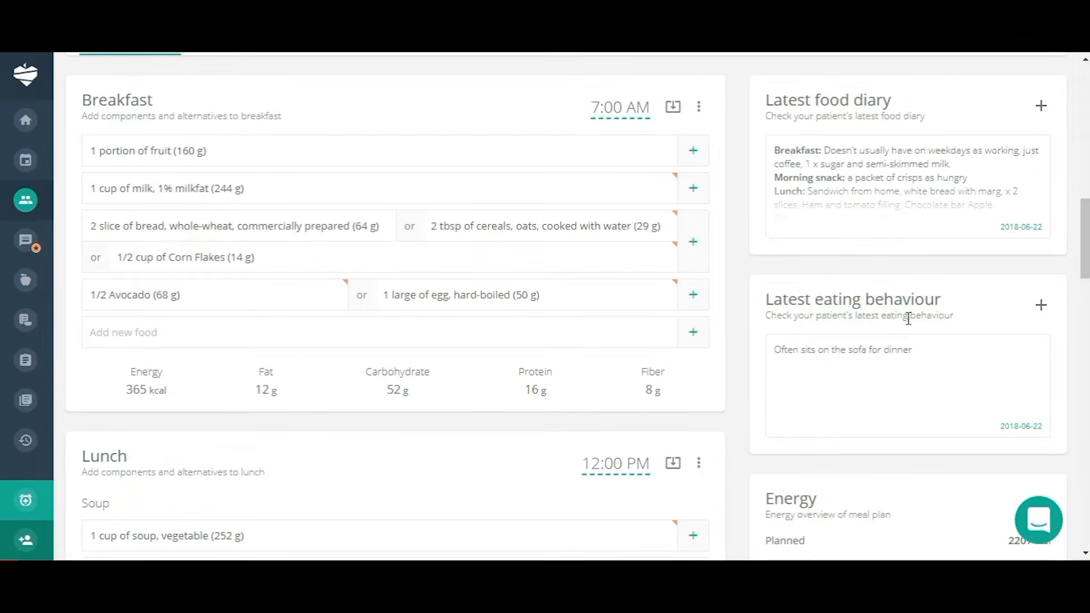
scroll(947, 353, down, 1)
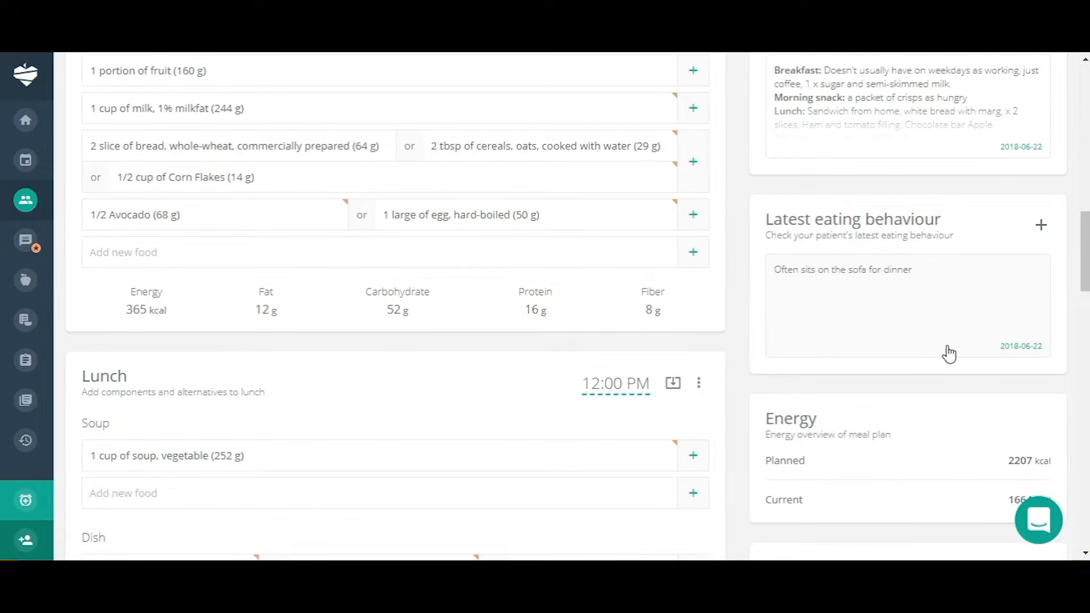
scroll(948, 353, down, 2)
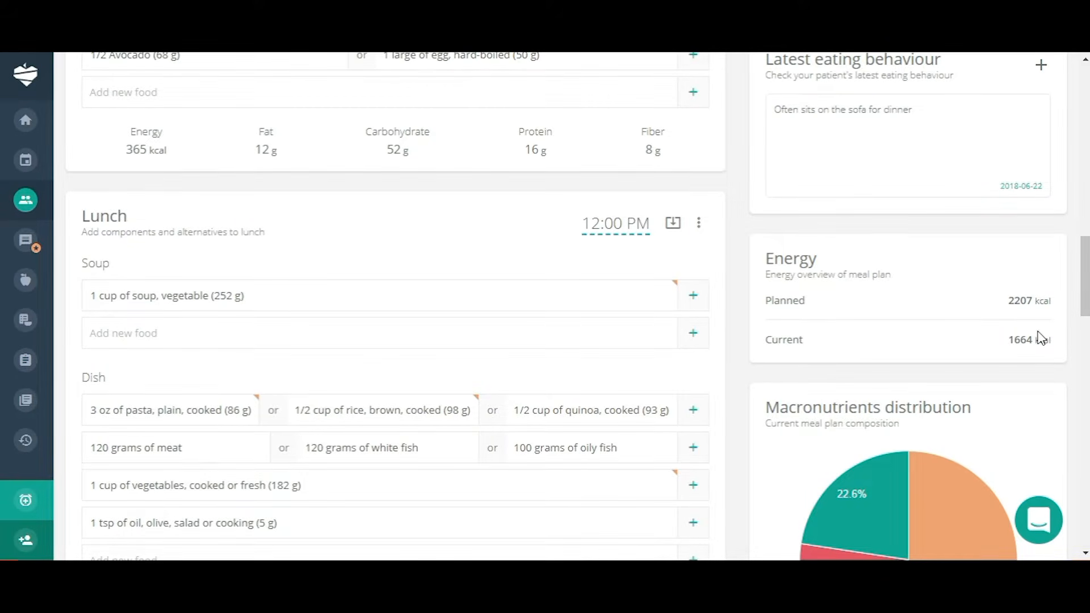
scroll(1011, 354, down, 2)
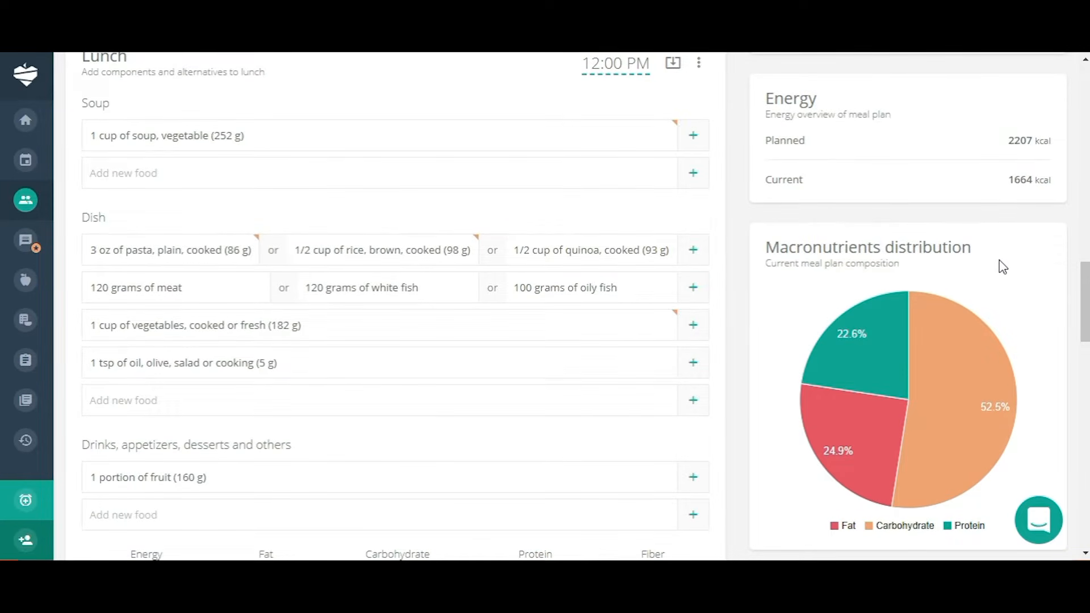
scroll(1002, 266, down, 4)
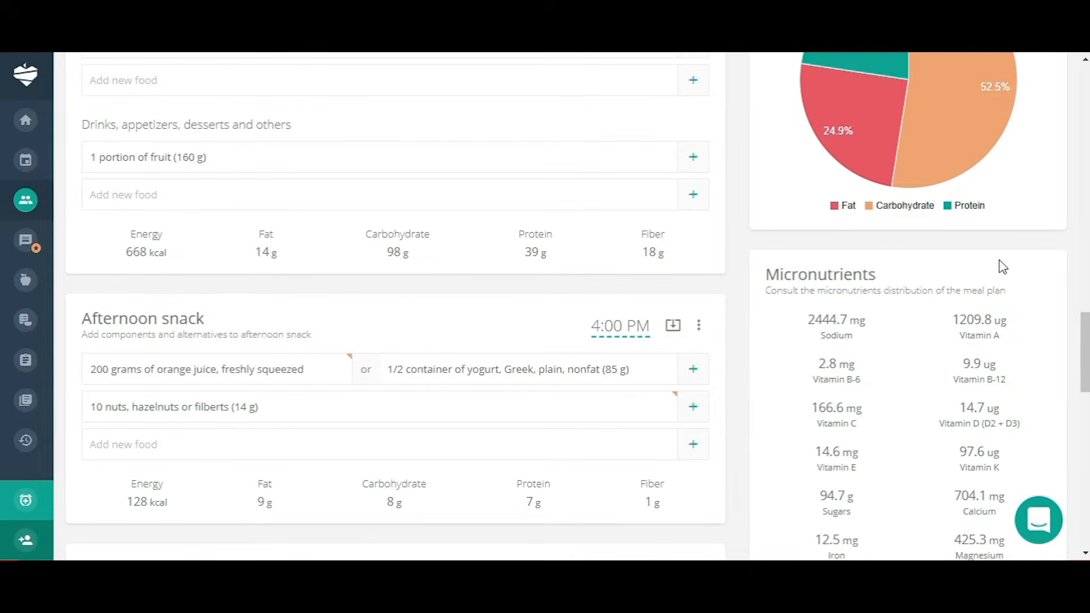
scroll(1002, 284, down, 5)
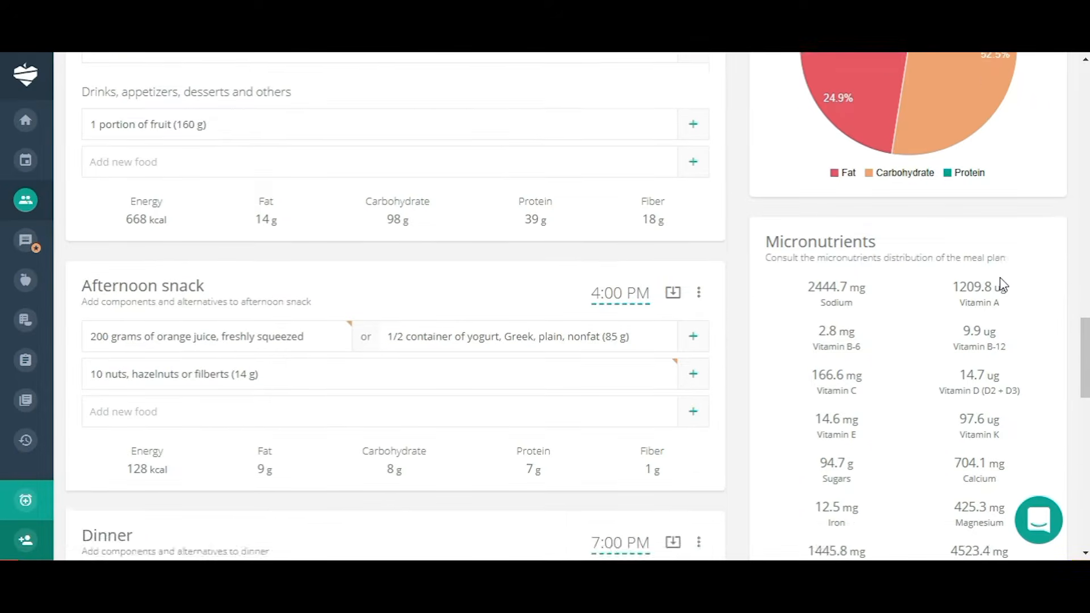
scroll(1001, 278, up, 10)
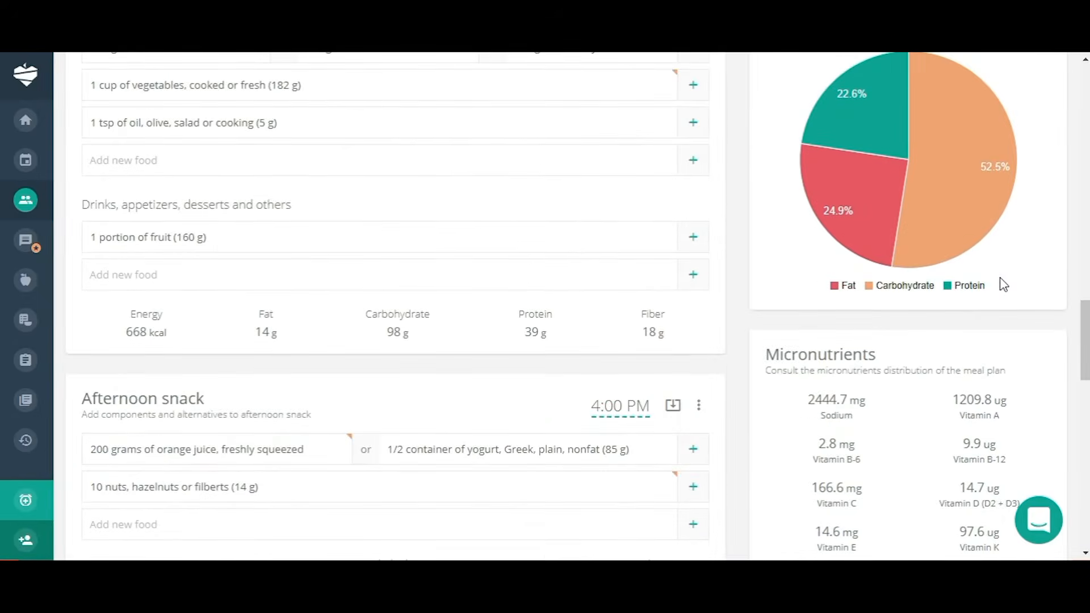
scroll(1002, 284, up, 5)
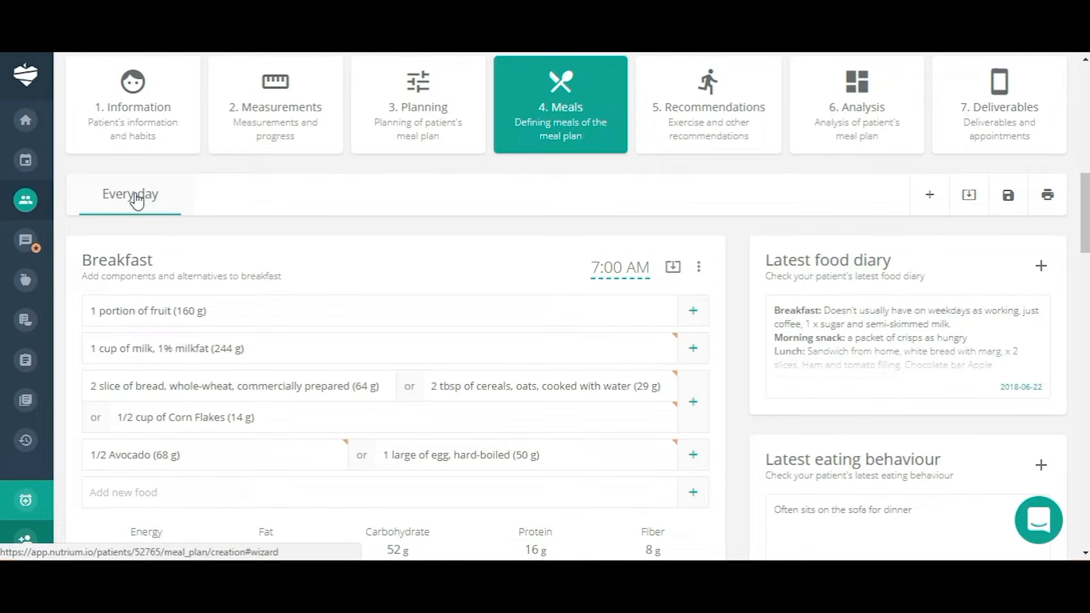
click(931, 196)
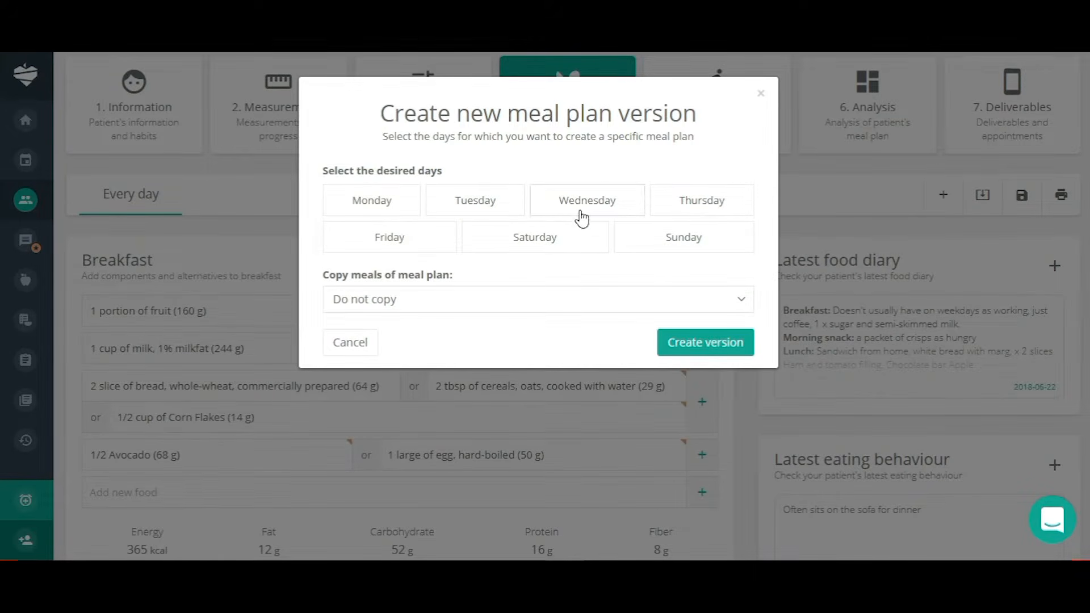
click(759, 97)
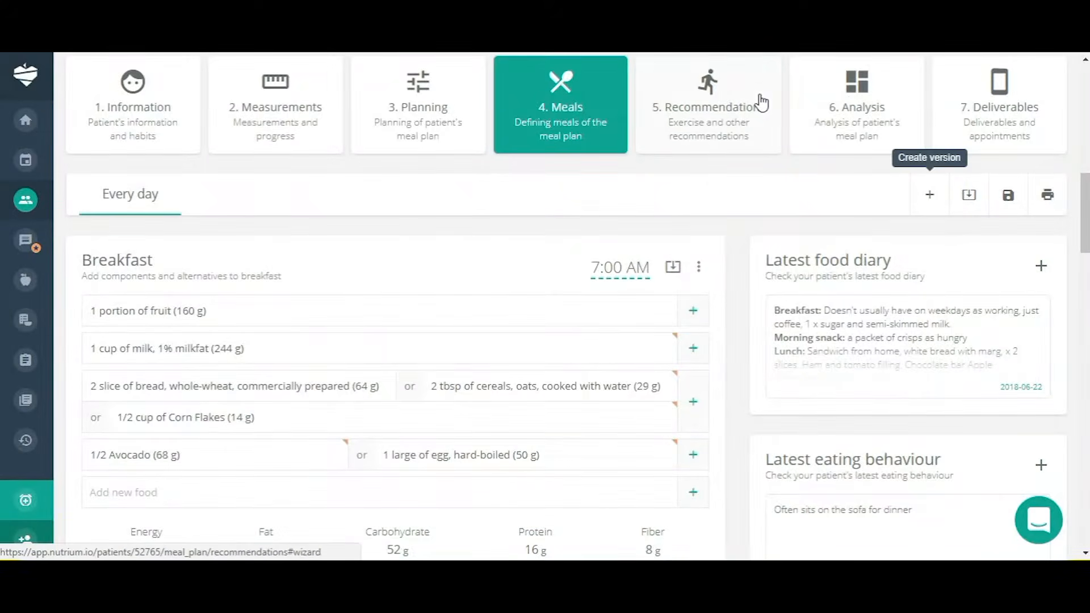
click(970, 196)
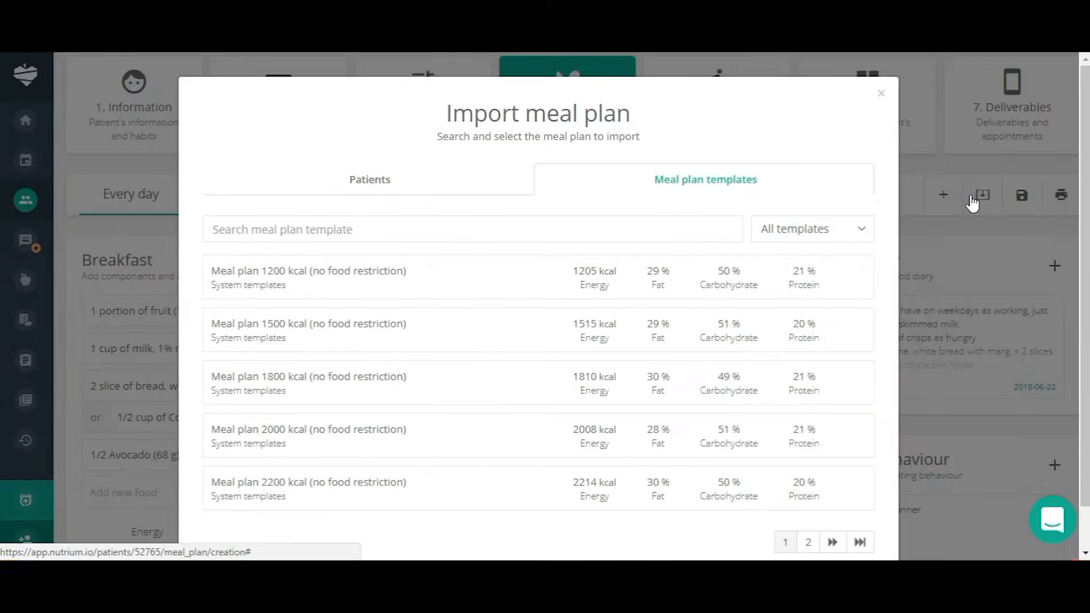
click(370, 182)
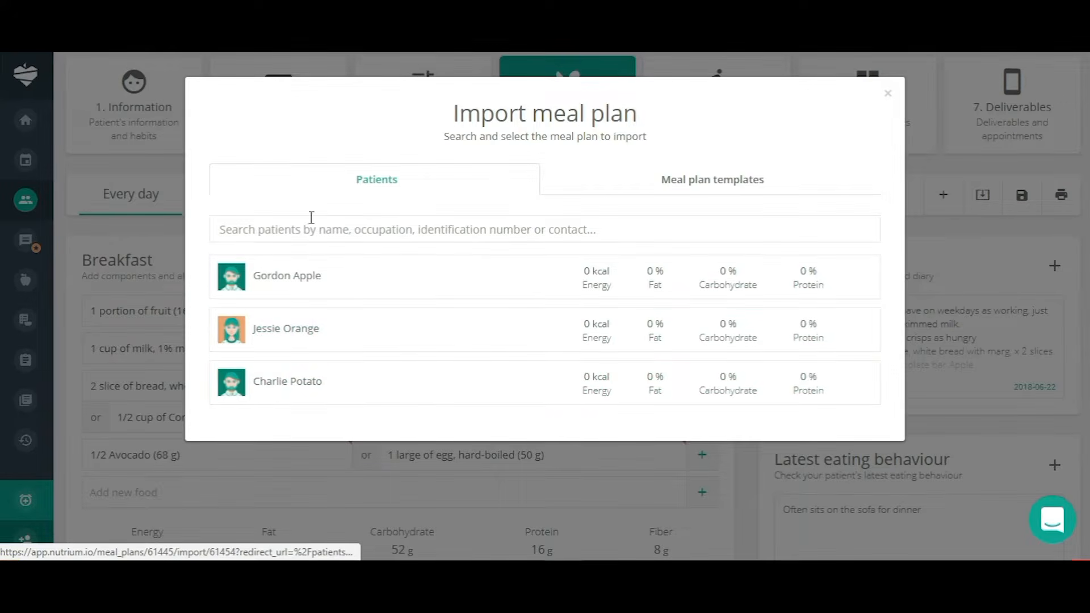
click(683, 184)
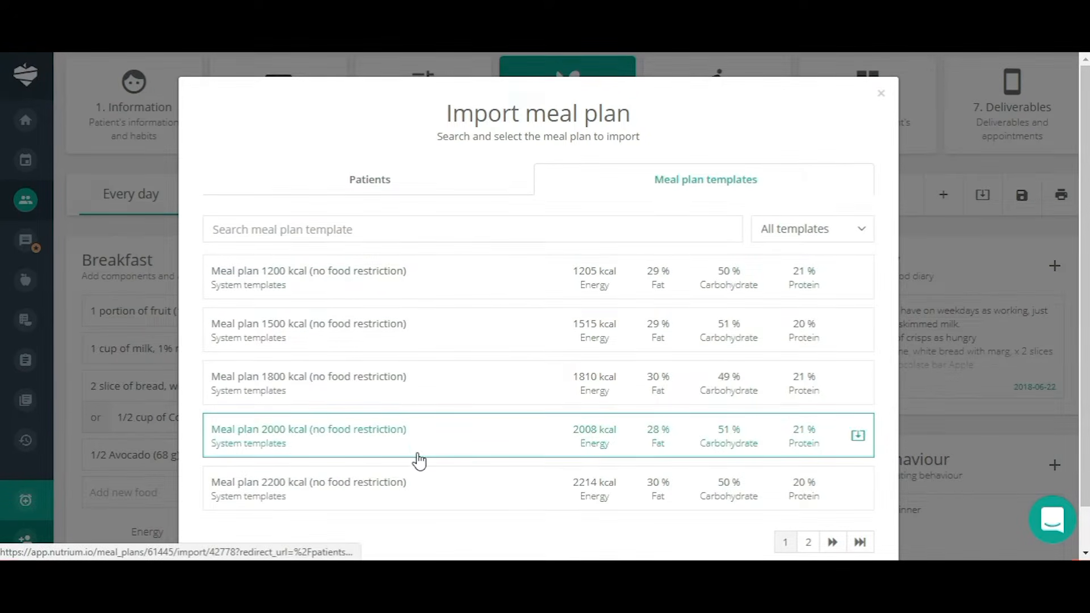
scroll(417, 452, down, 1)
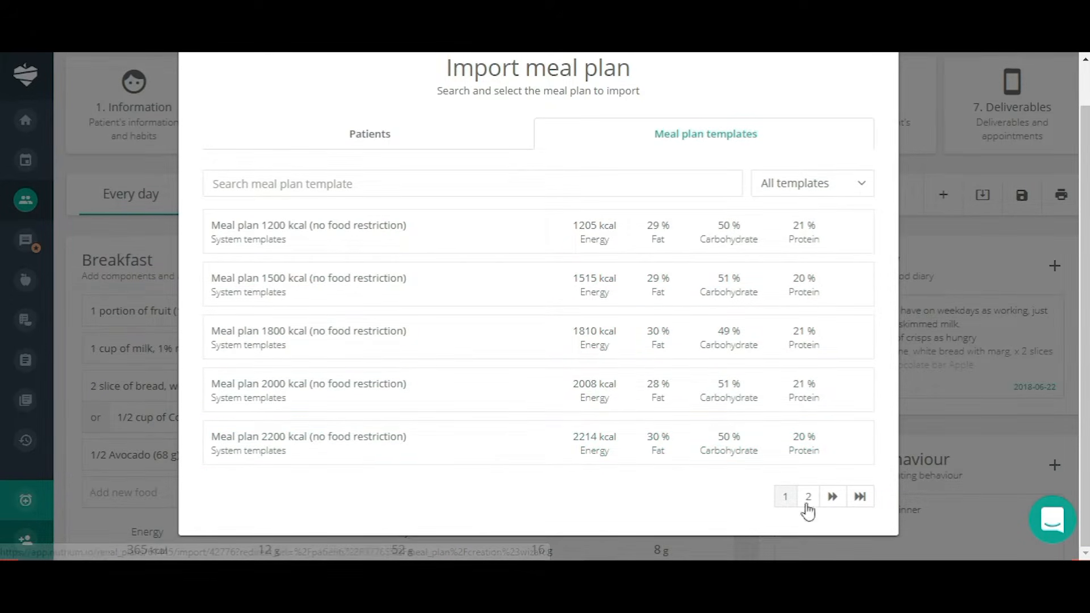
scroll(755, 226, up, 2)
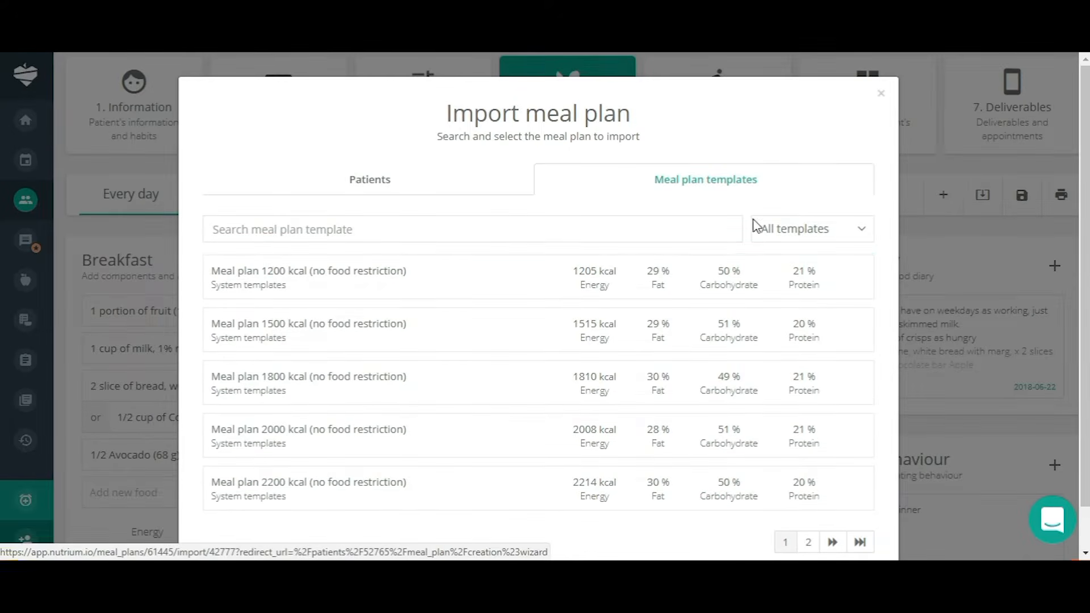
click(882, 94)
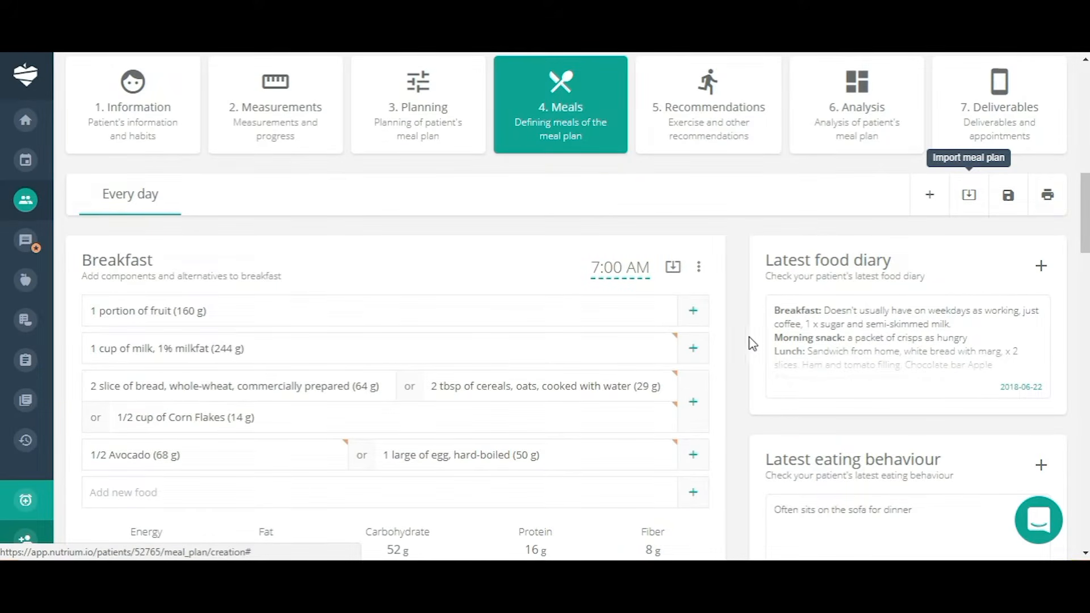
Add a Morning snack meal at 10:00 AM from the Add new meal list.
scroll(722, 341, down, 15)
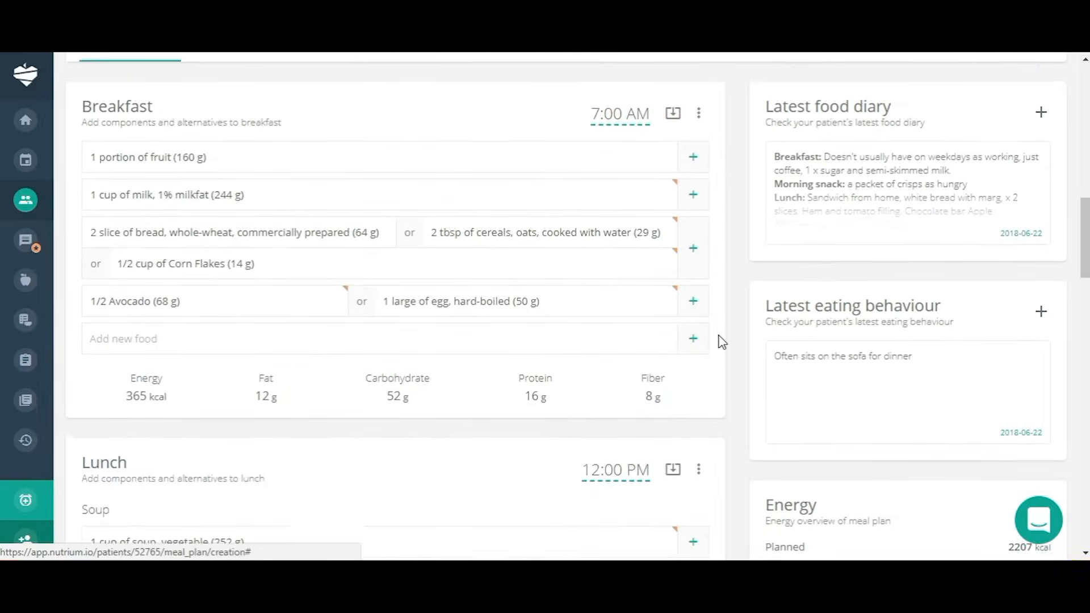
scroll(720, 342, down, 12)
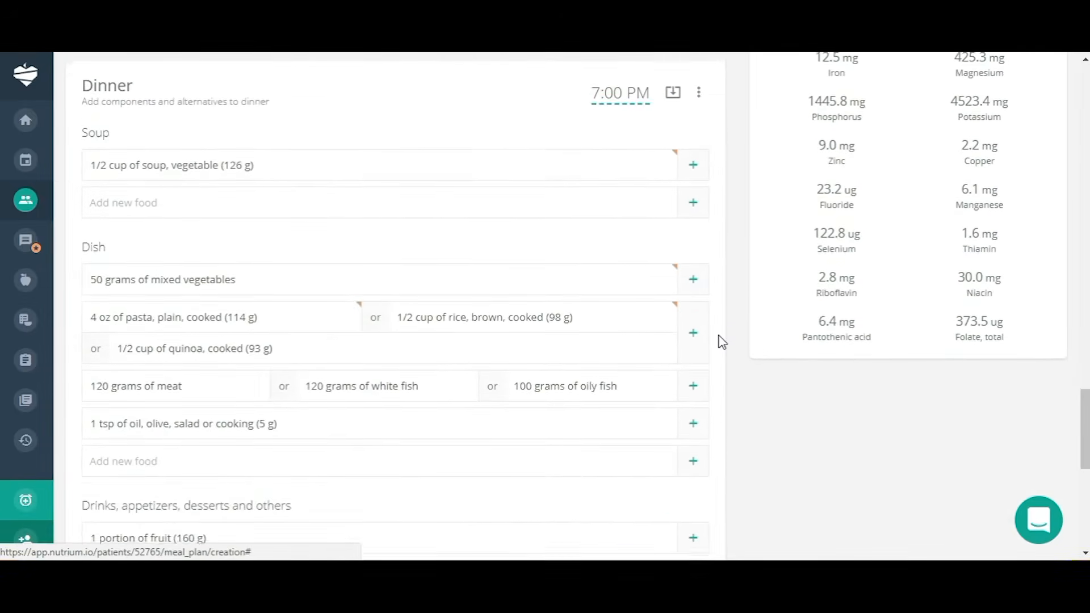
click(179, 423)
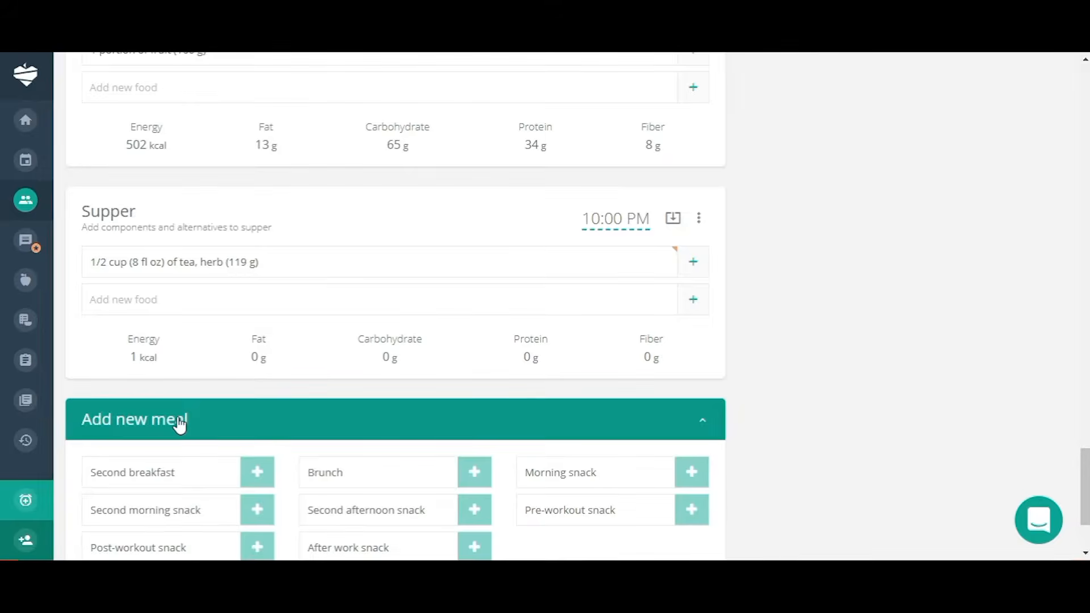
scroll(501, 462, down, 3)
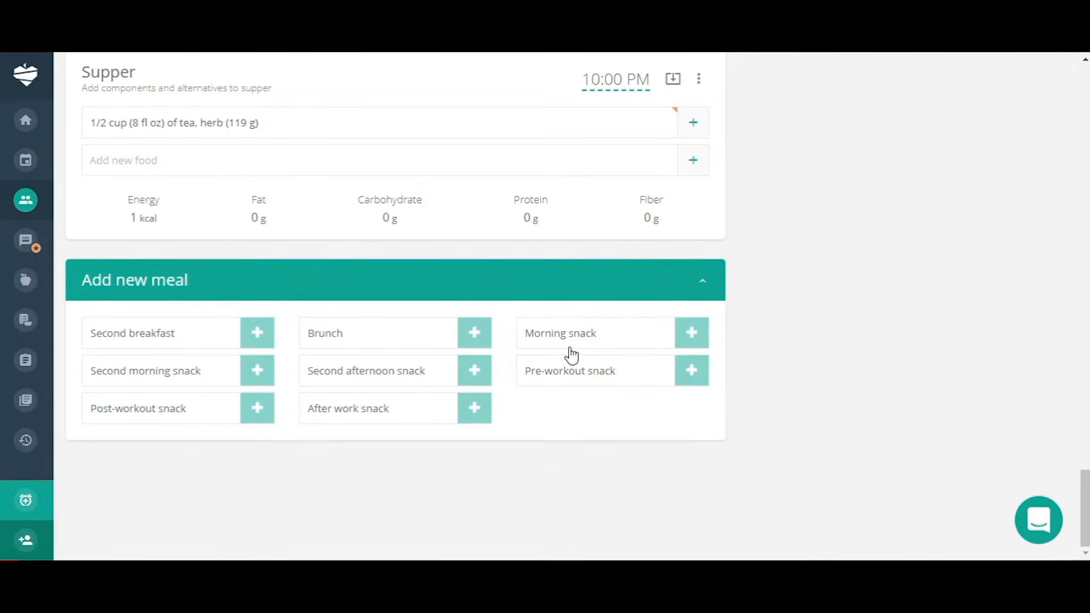
click(690, 333)
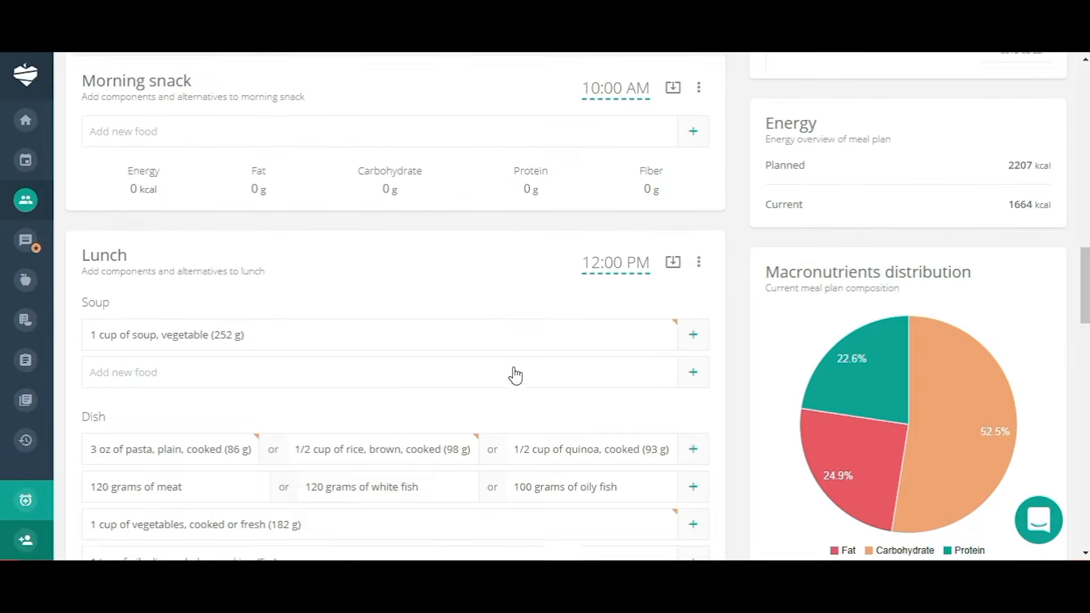
scroll(518, 368, up, 1)
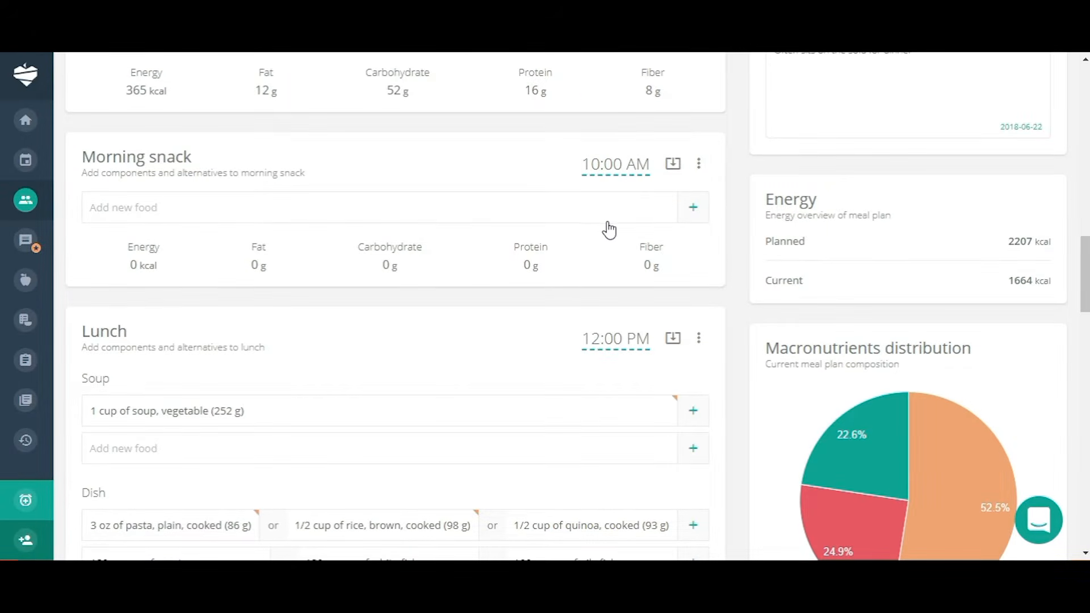
Search the CoFID food database for walnuts under Morning snack.
click(695, 212)
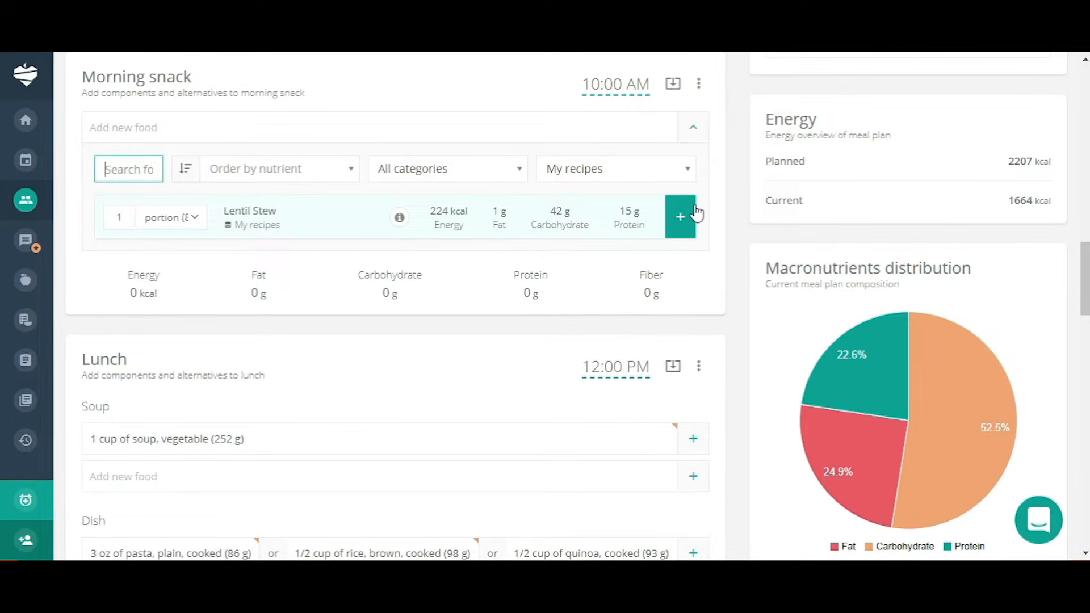
text(wal)
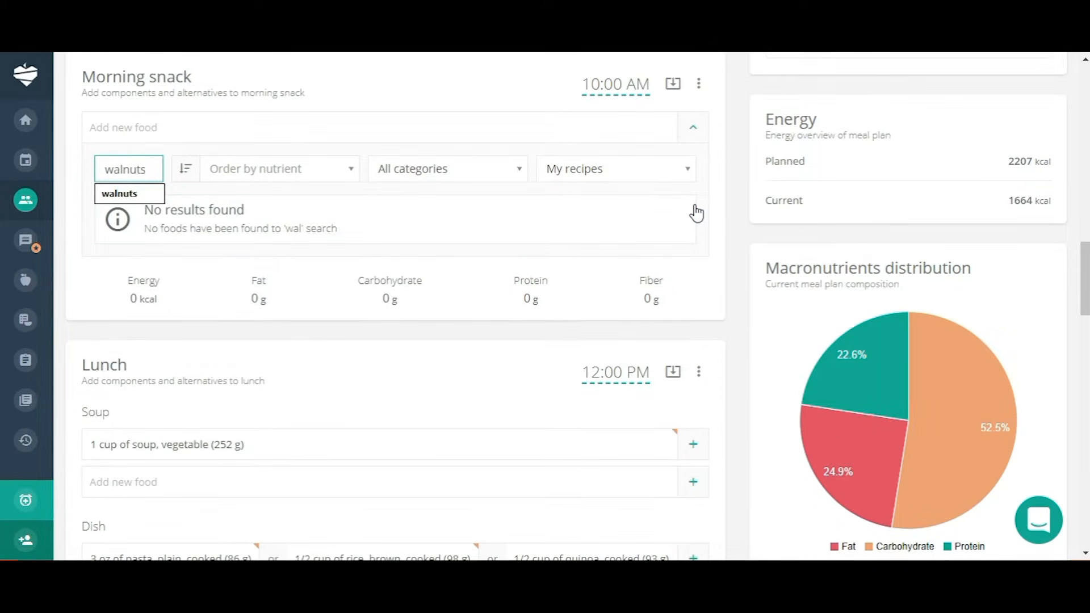
text(nuts)
click(681, 179)
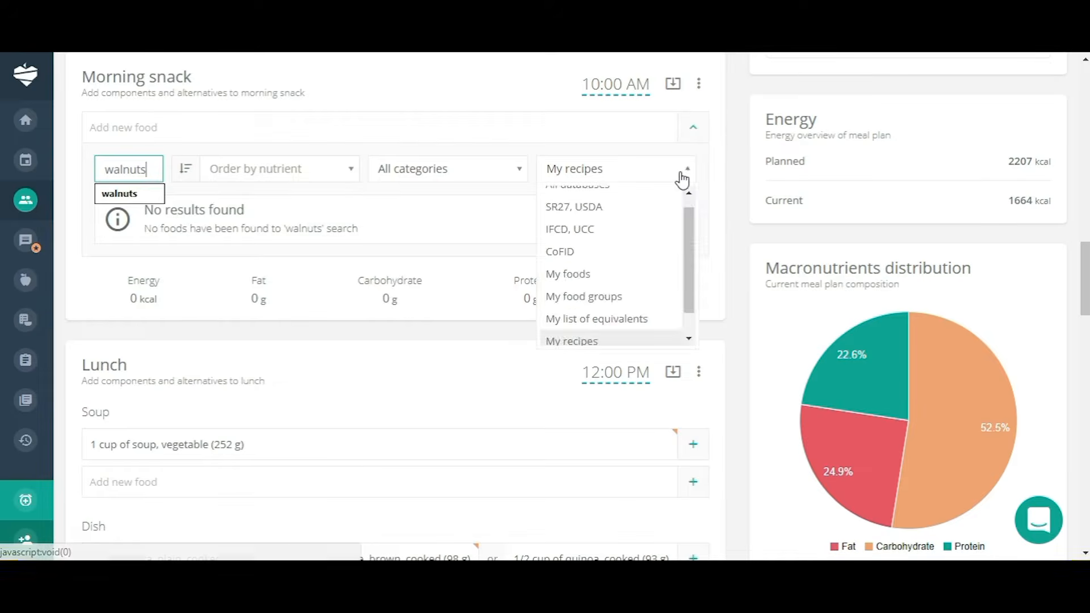
drag(687, 237, 692, 221)
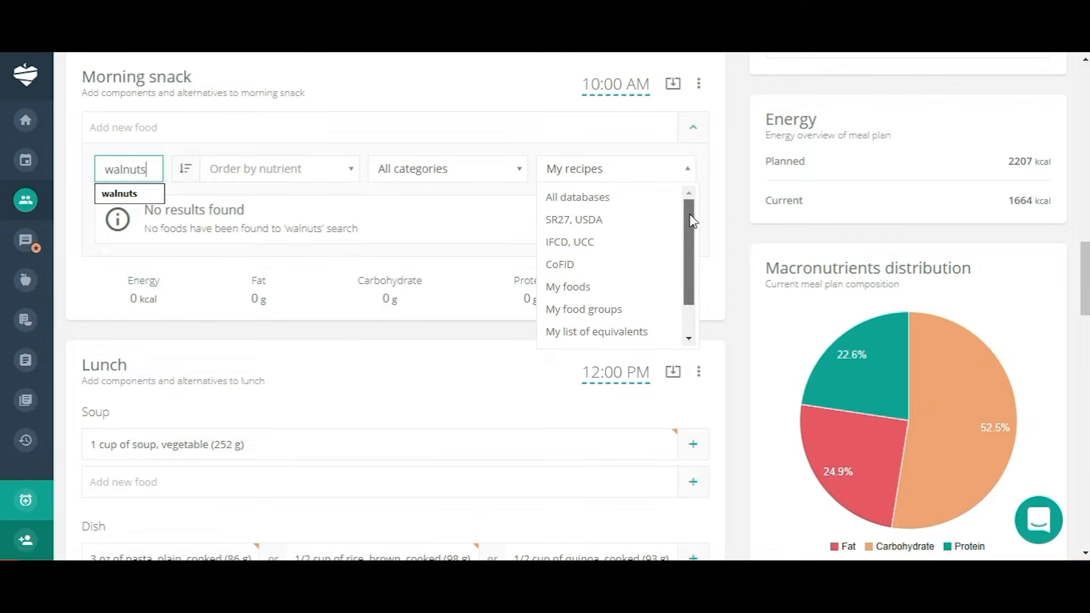
click(578, 266)
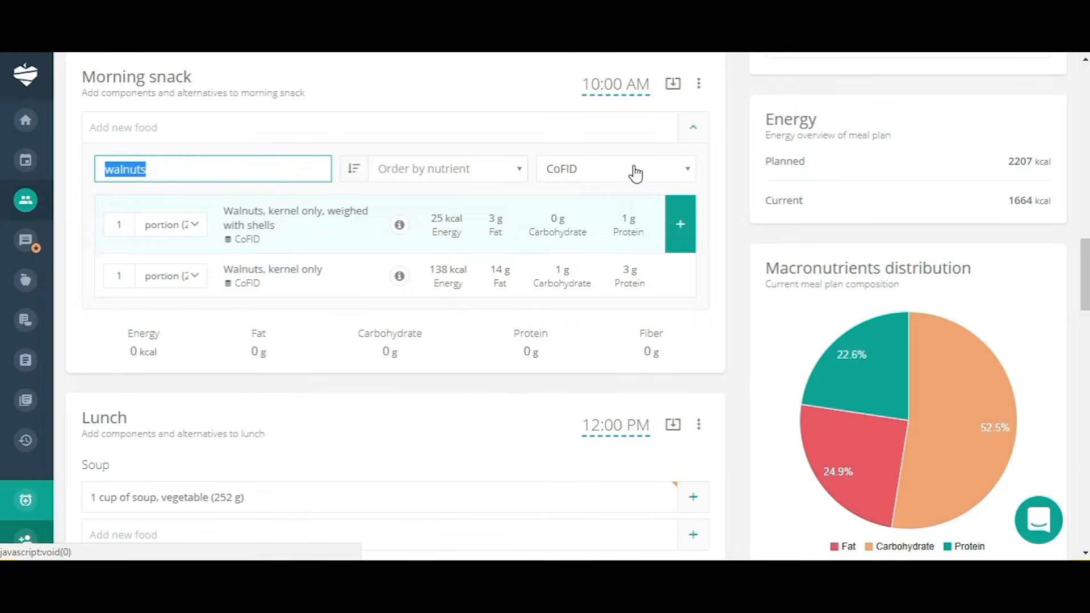
click(682, 174)
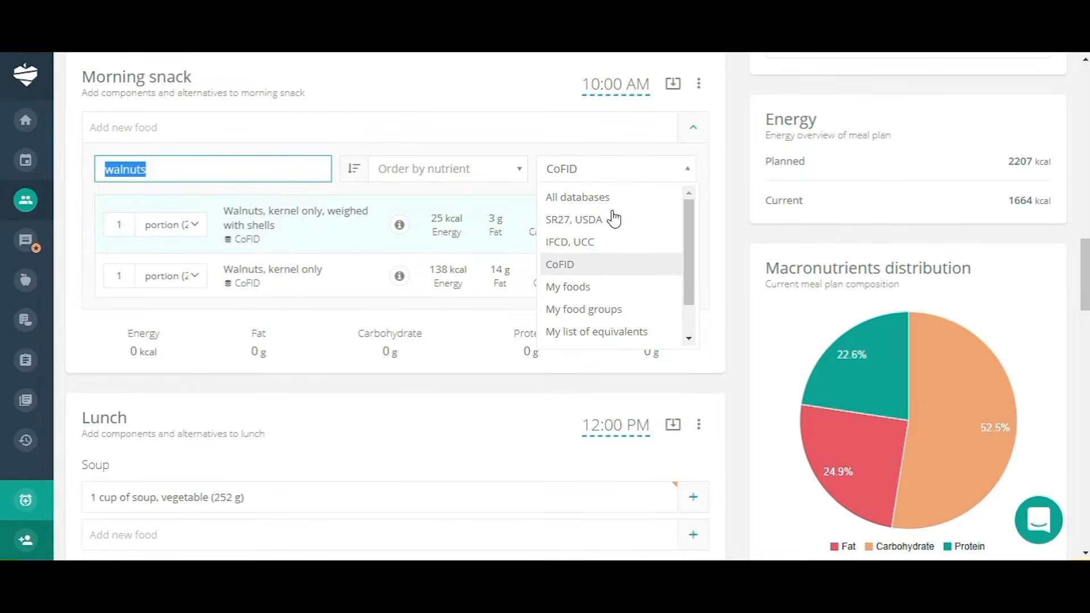
click(578, 265)
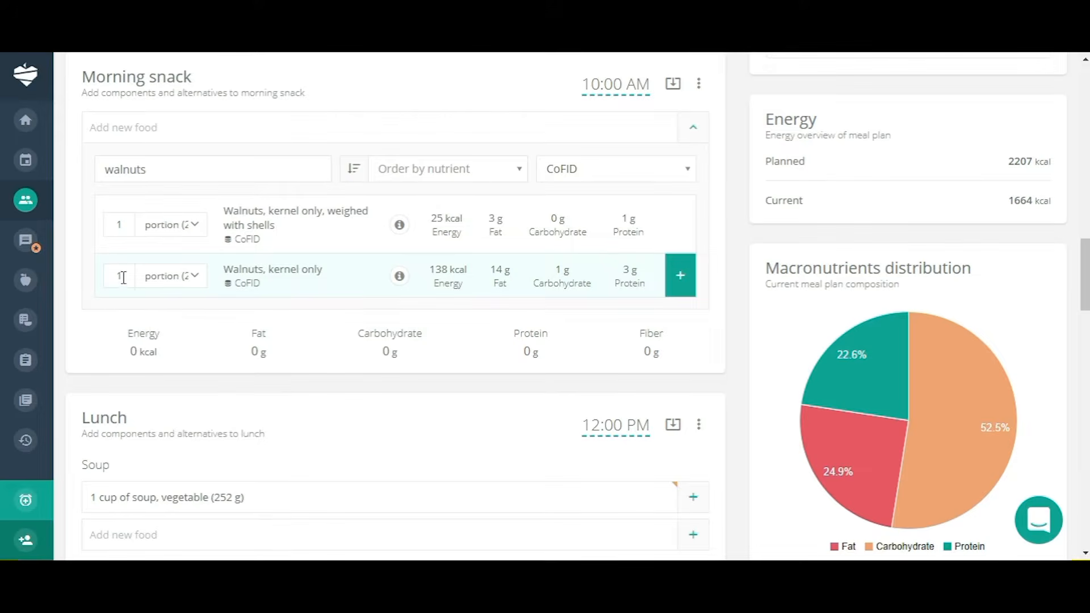
Add one 20 g portion of Walnuts, kernel only to Morning snack.
click(196, 281)
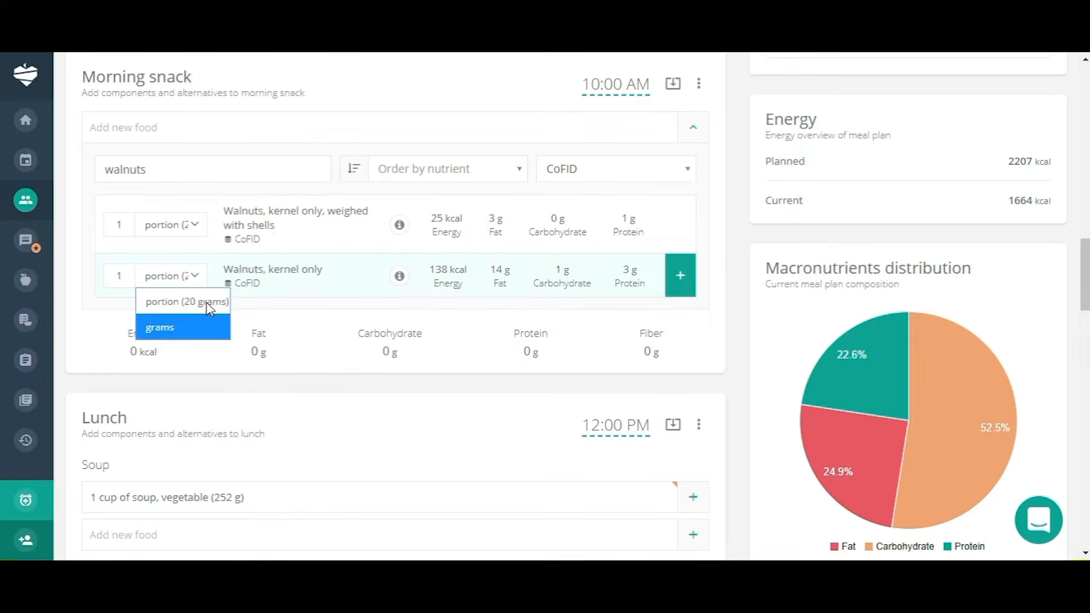
click(213, 303)
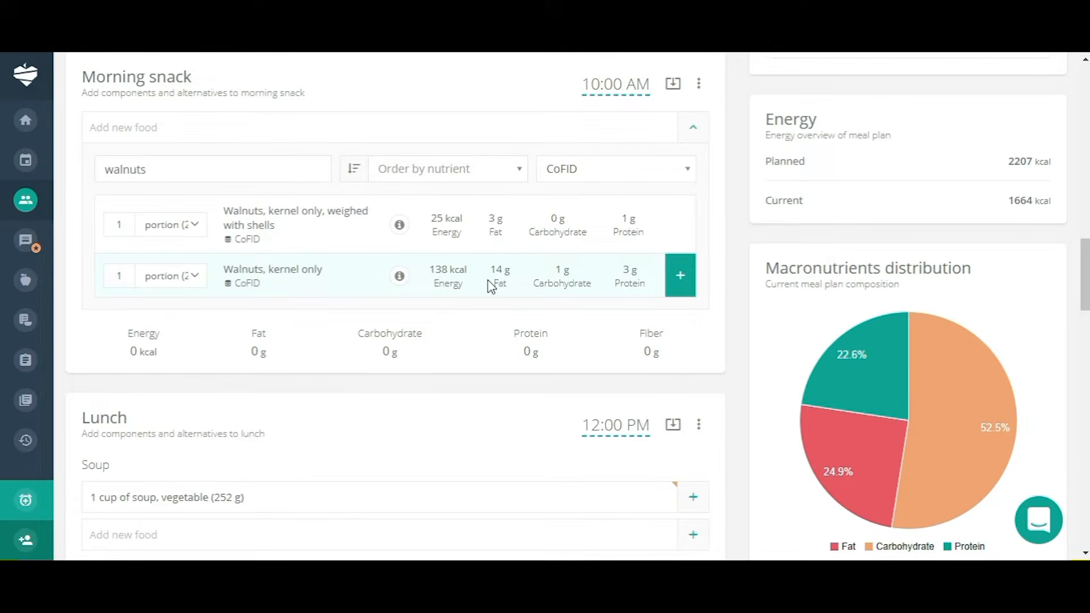
click(680, 277)
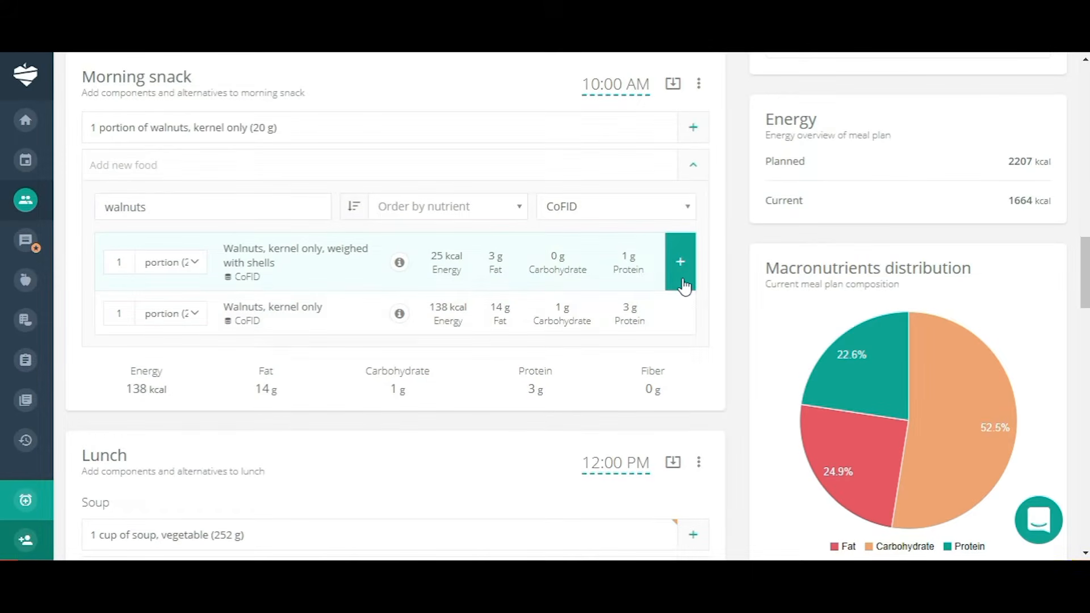
click(693, 165)
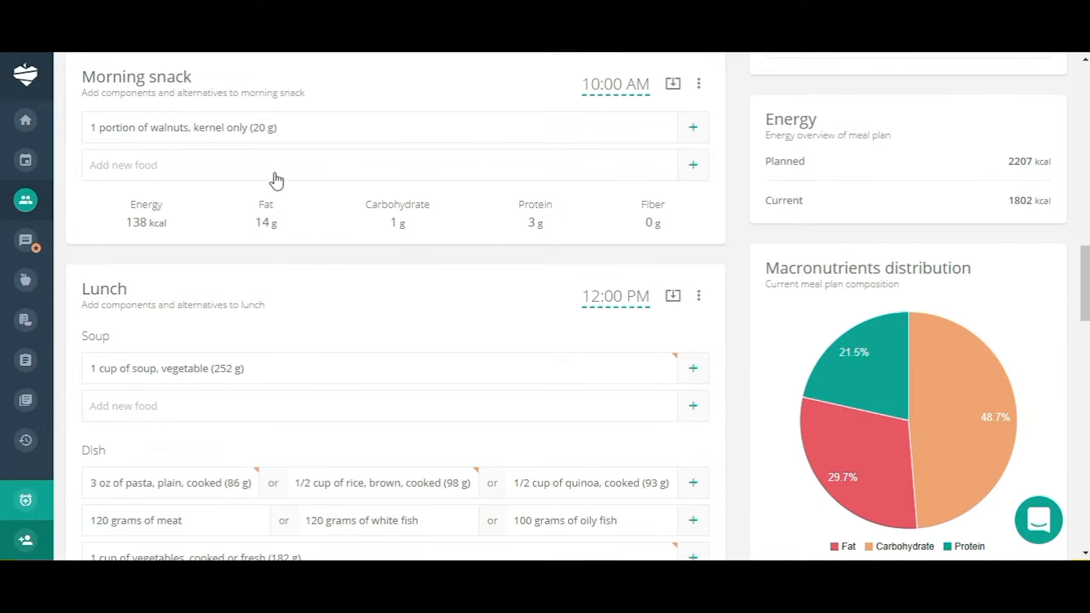
mouse_move(299, 134)
Move on to the meal plan's 5. Recommendations step.
scroll(506, 329, down, 3)
scroll(506, 329, up, 1)
scroll(504, 329, up, 8)
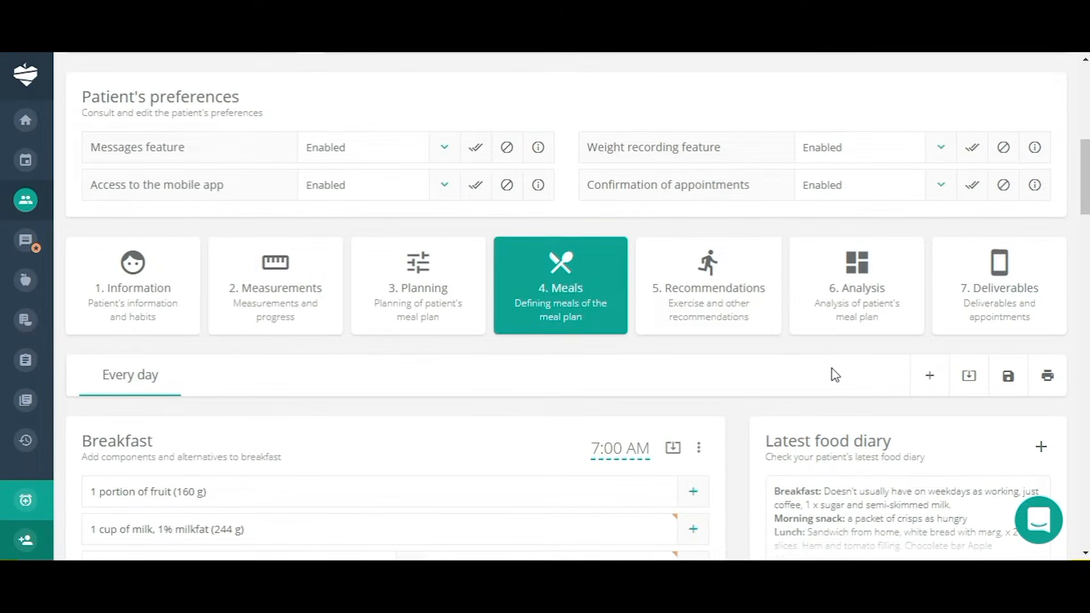
scroll(833, 372, down, 1)
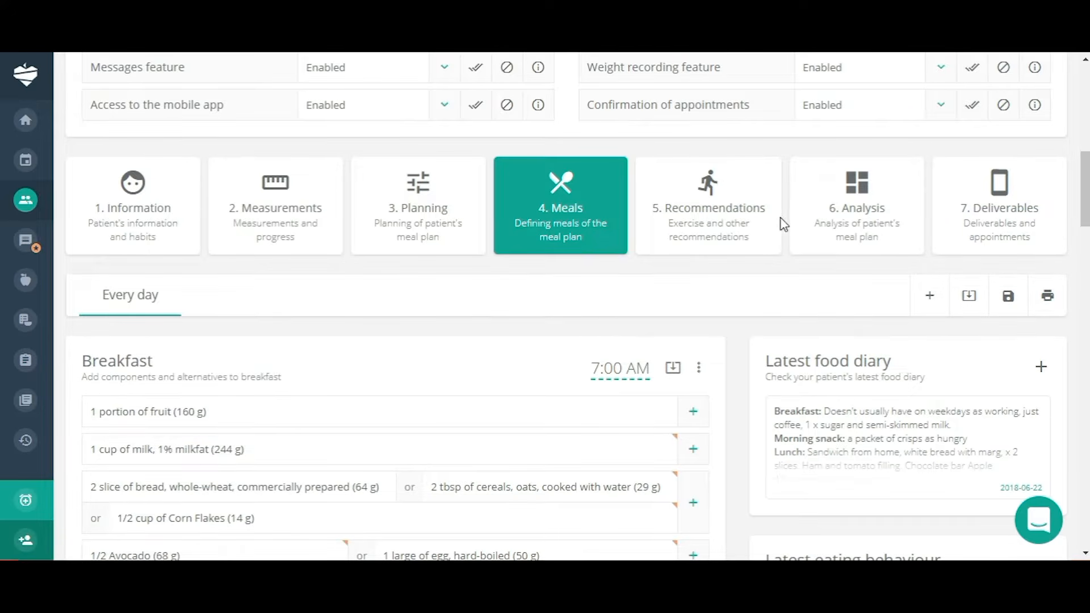
click(719, 216)
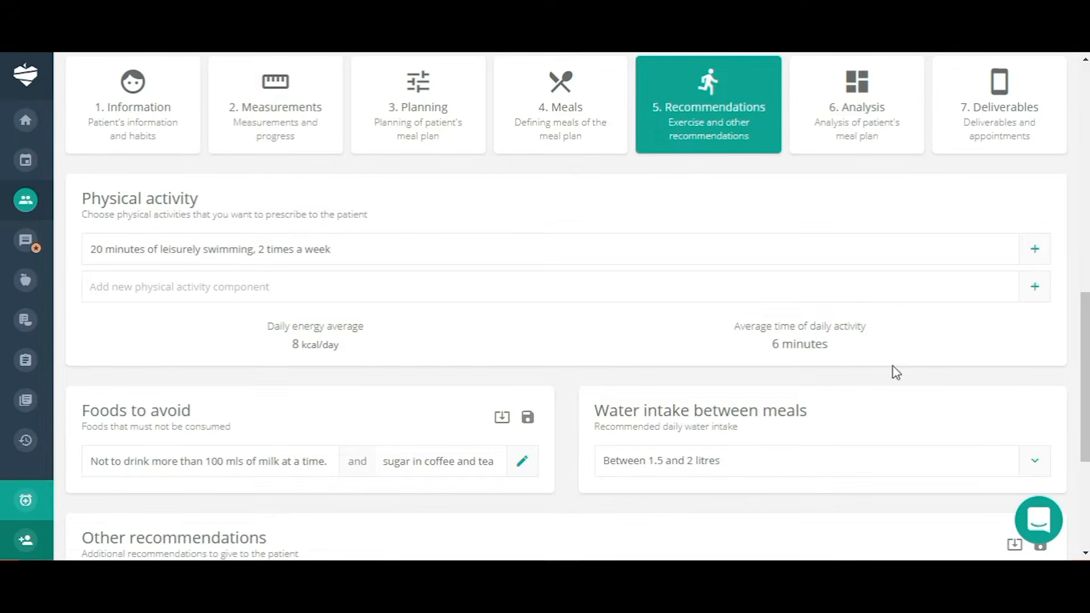
Add yoga as a physical activity, 20 minutes once a week.
click(1034, 290)
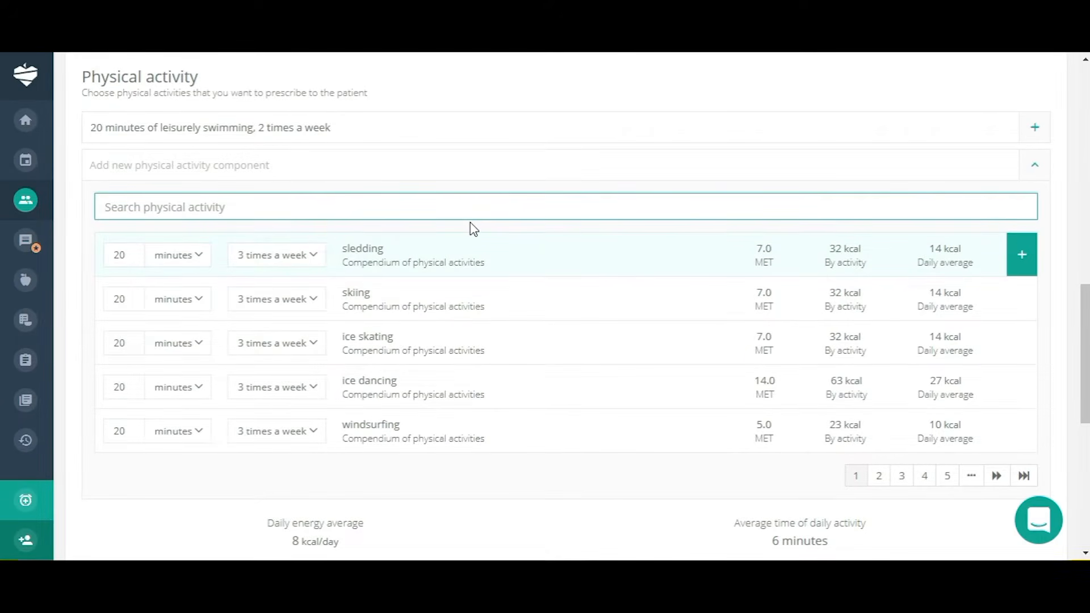
text(yoga)
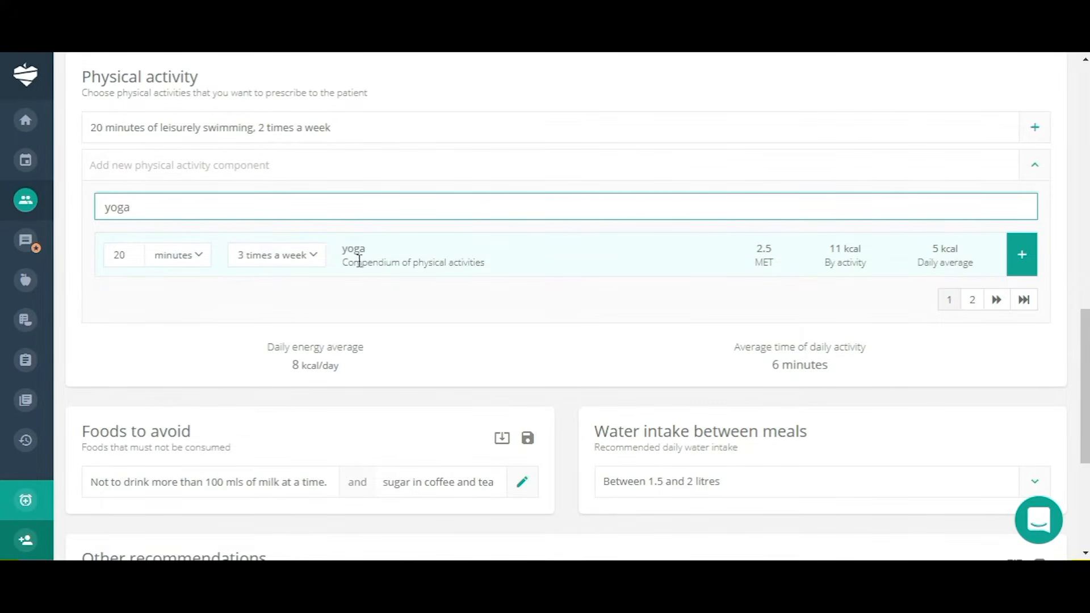
click(313, 260)
click(296, 278)
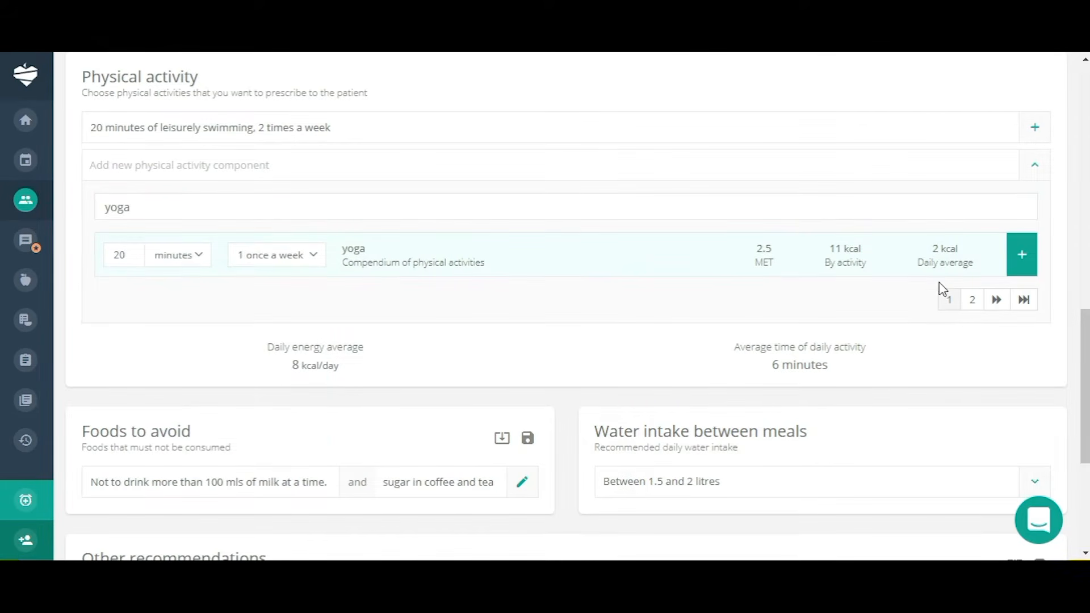
click(1022, 265)
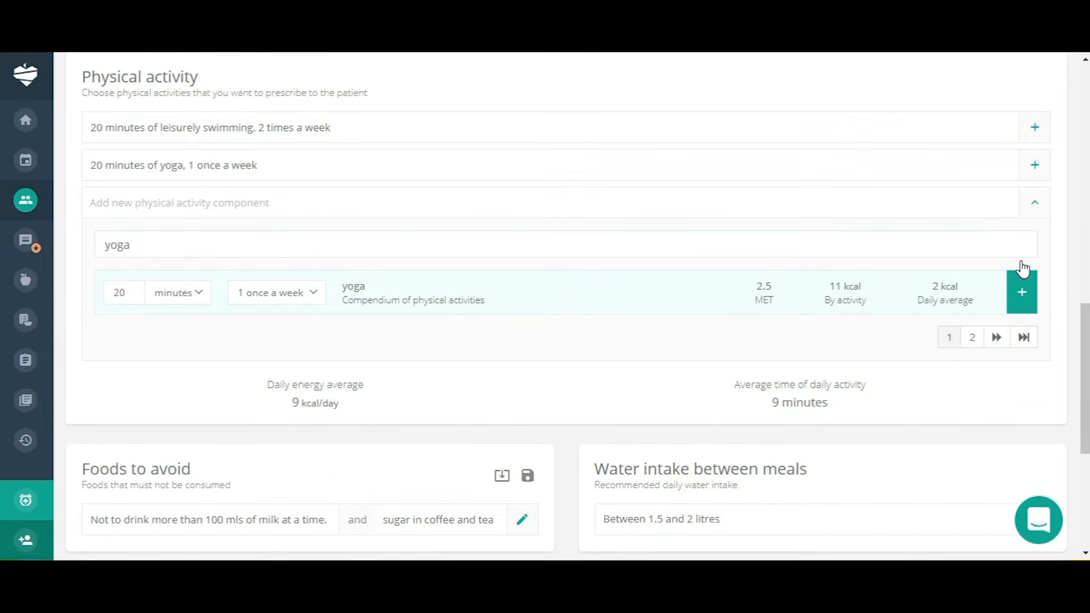
click(1037, 208)
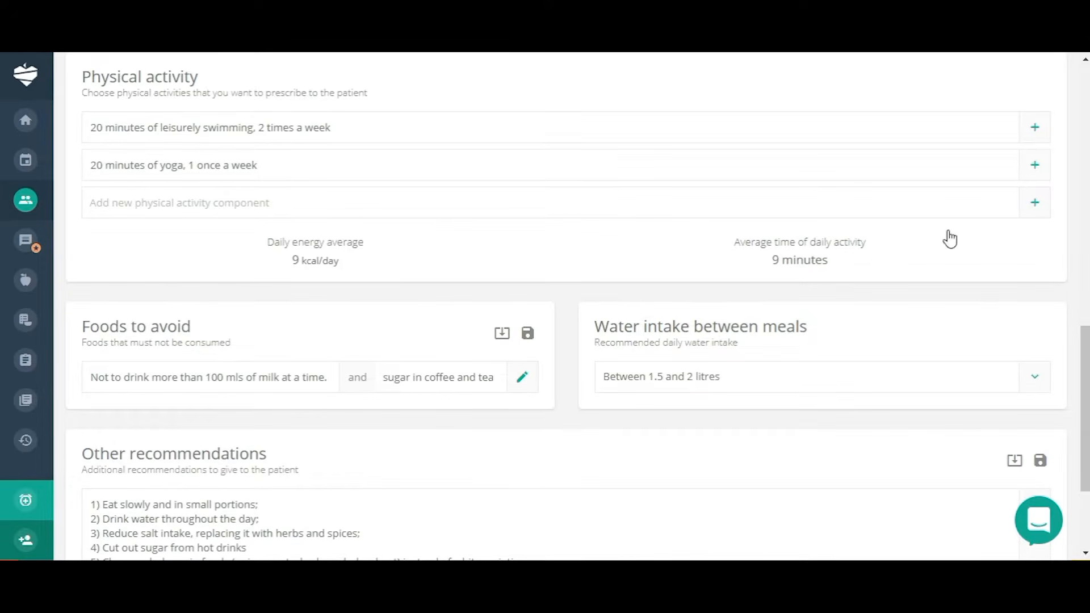
scroll(801, 256, down, 3)
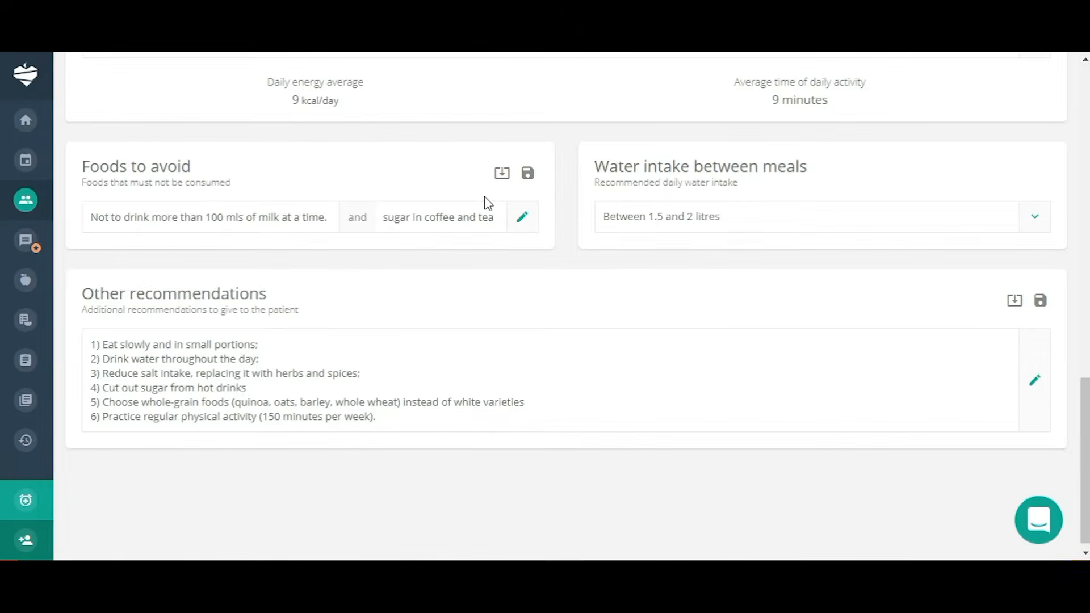
click(502, 173)
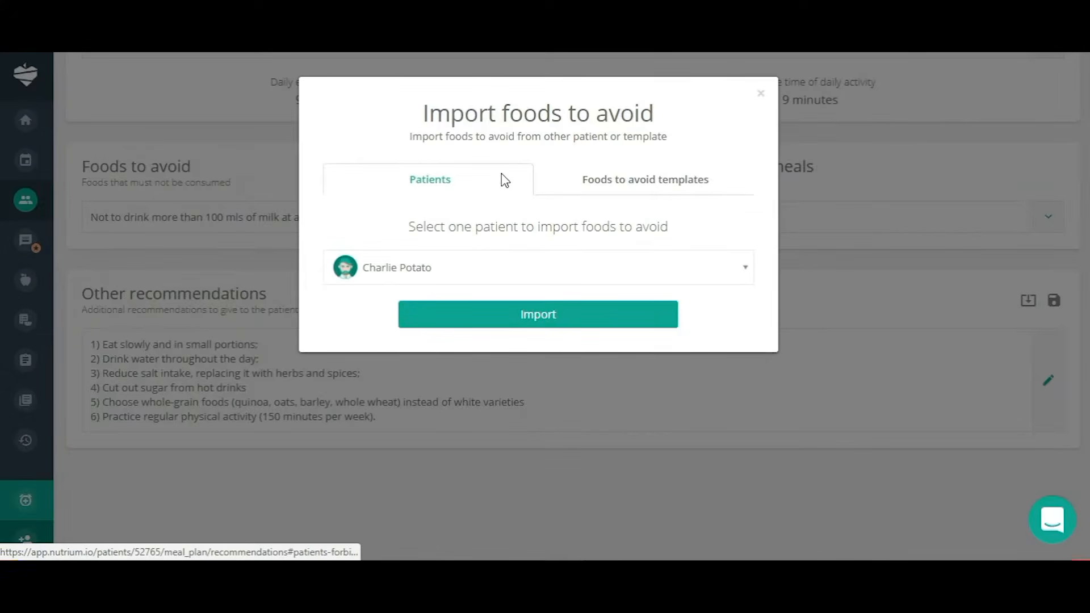
click(612, 183)
click(742, 267)
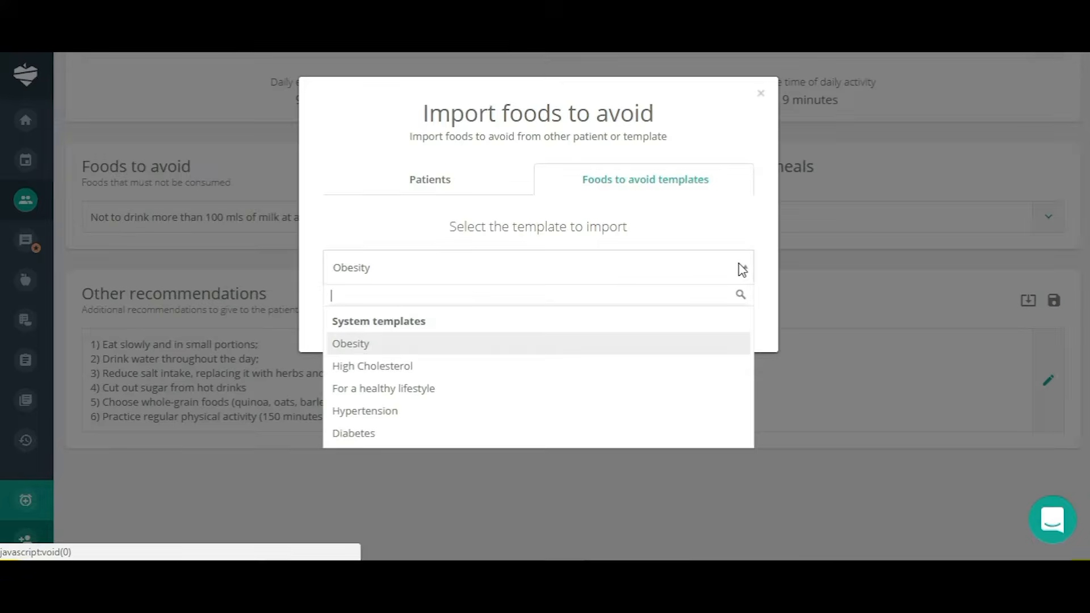
click(764, 98)
click(761, 95)
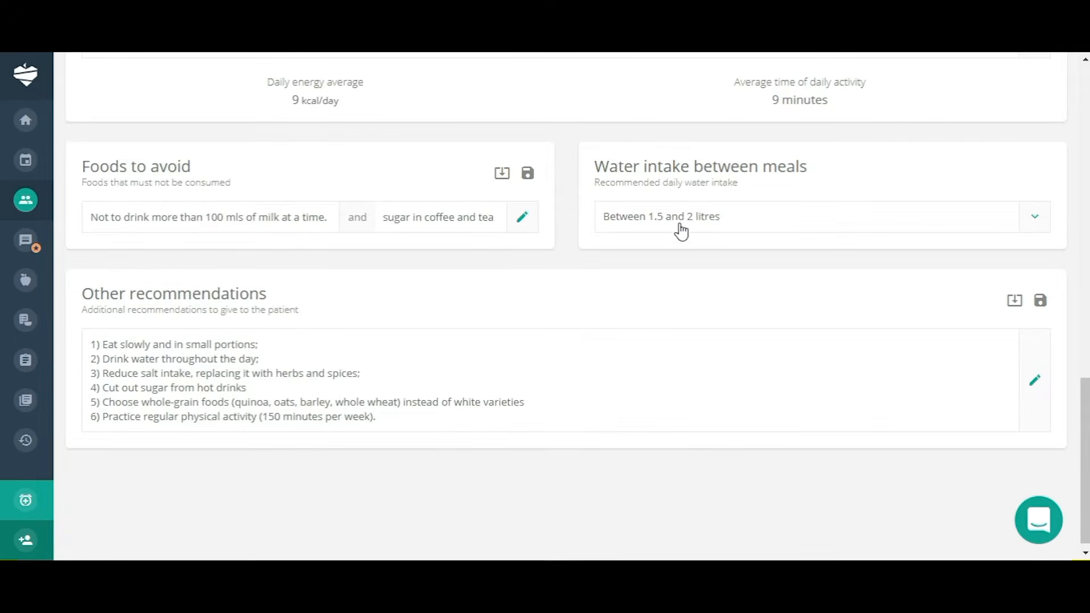
click(1034, 226)
click(1034, 226)
scroll(583, 367, down, 1)
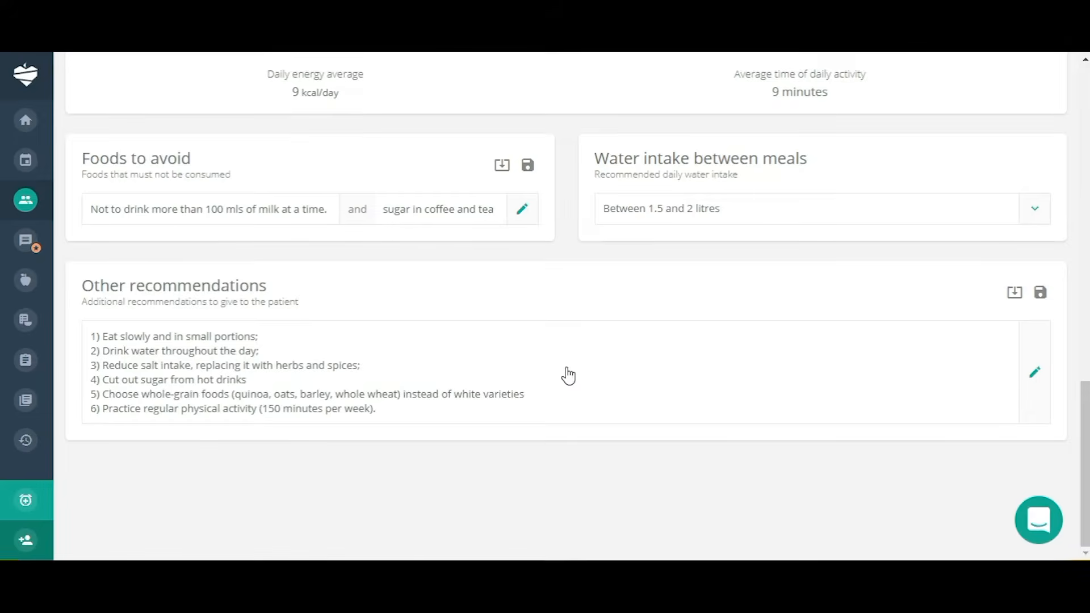
Import the 'Healthy lifestyle' recommendations template into other recommendations.
click(1015, 295)
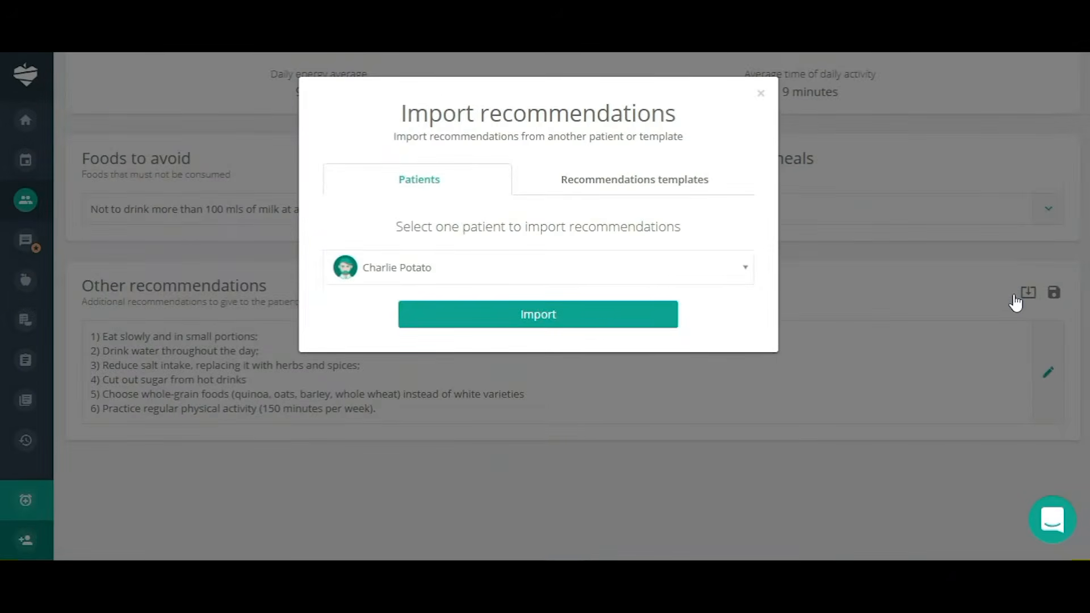
click(643, 184)
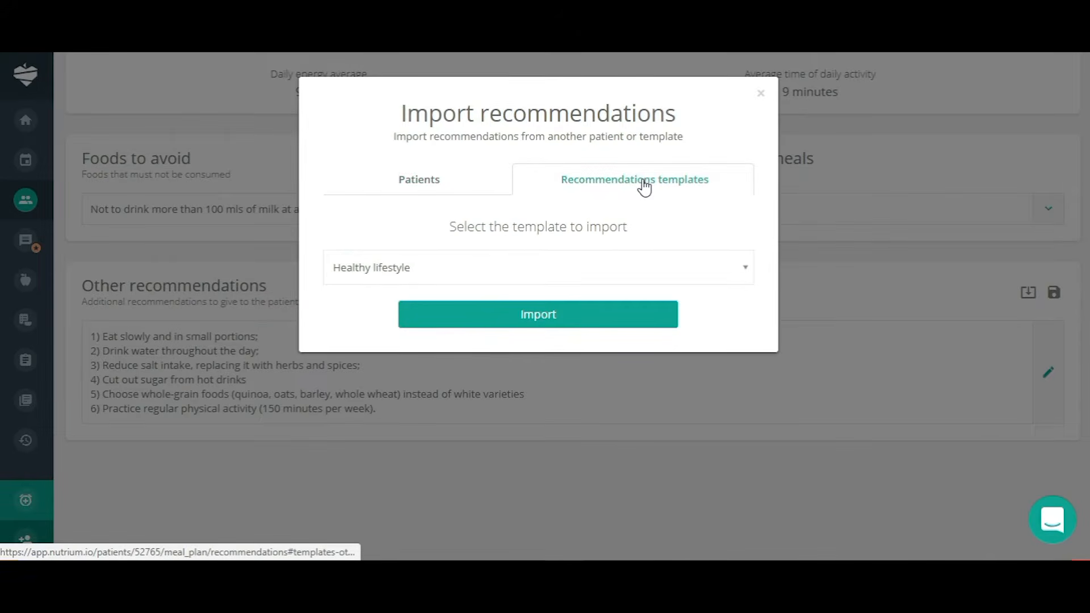
click(743, 270)
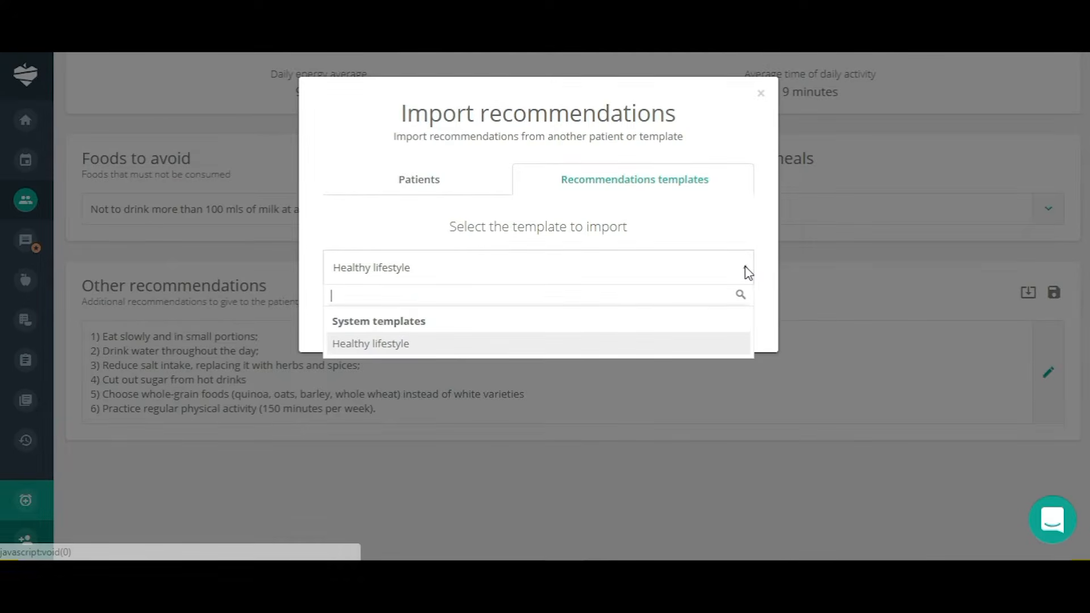
click(377, 345)
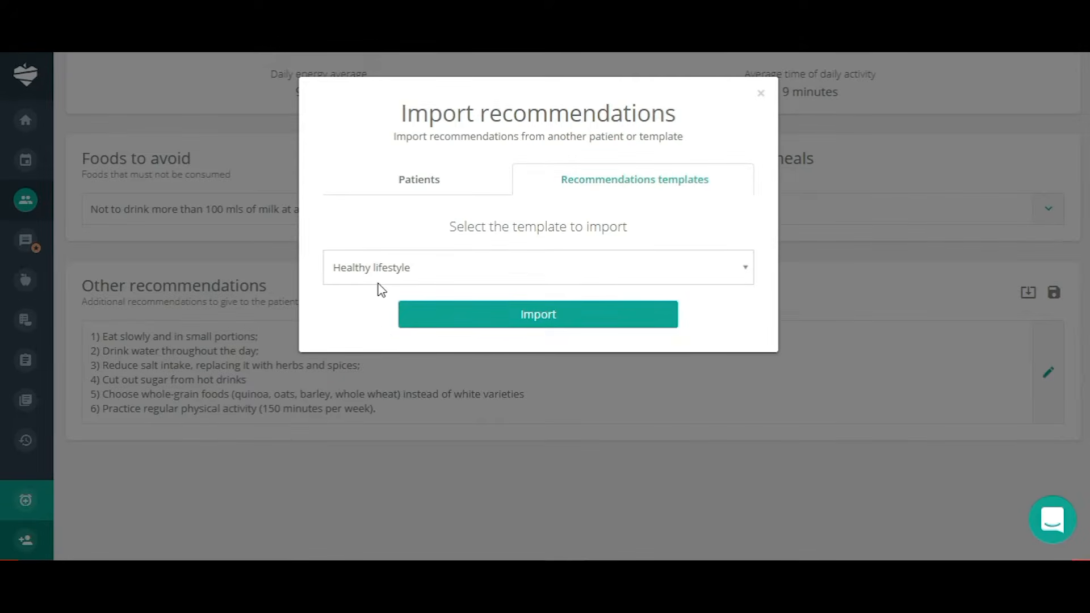
click(528, 323)
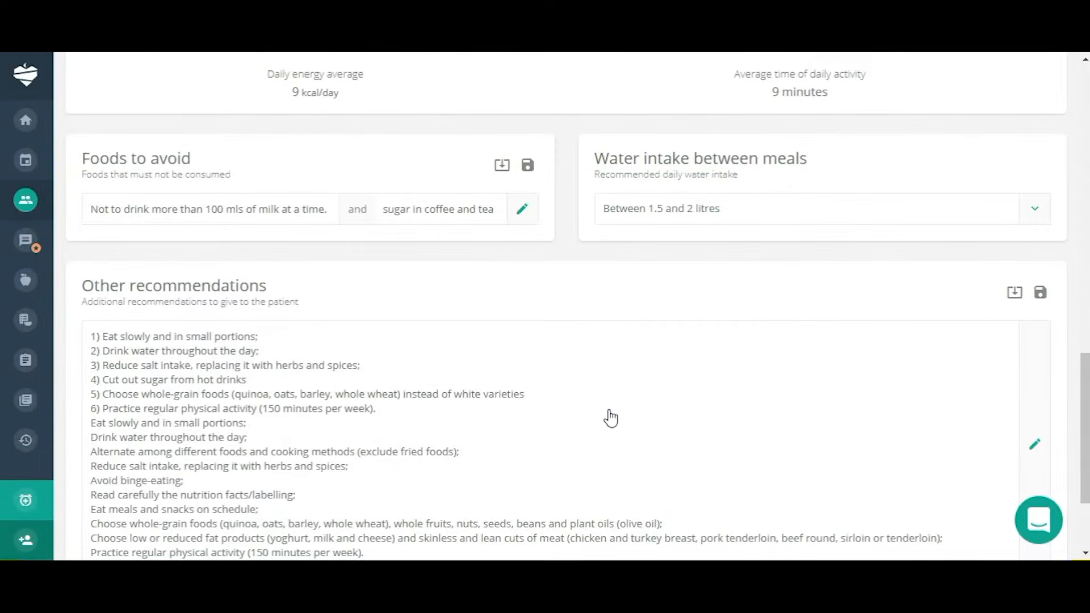
scroll(624, 407, down, 2)
scroll(625, 407, down, 1)
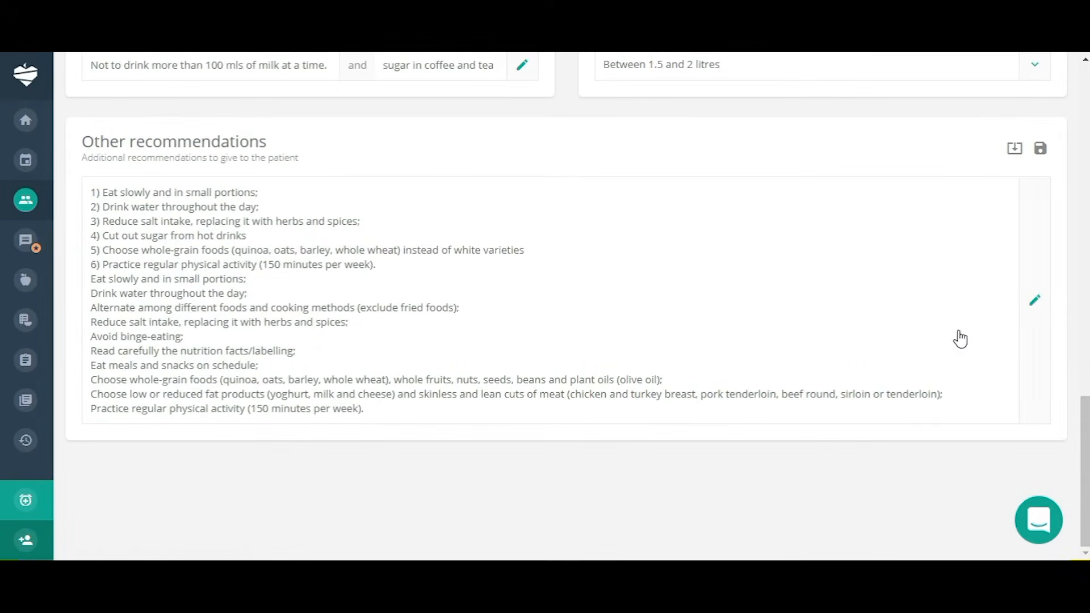
Delete the imported lines after point 6 and save the other recommendations.
click(1038, 307)
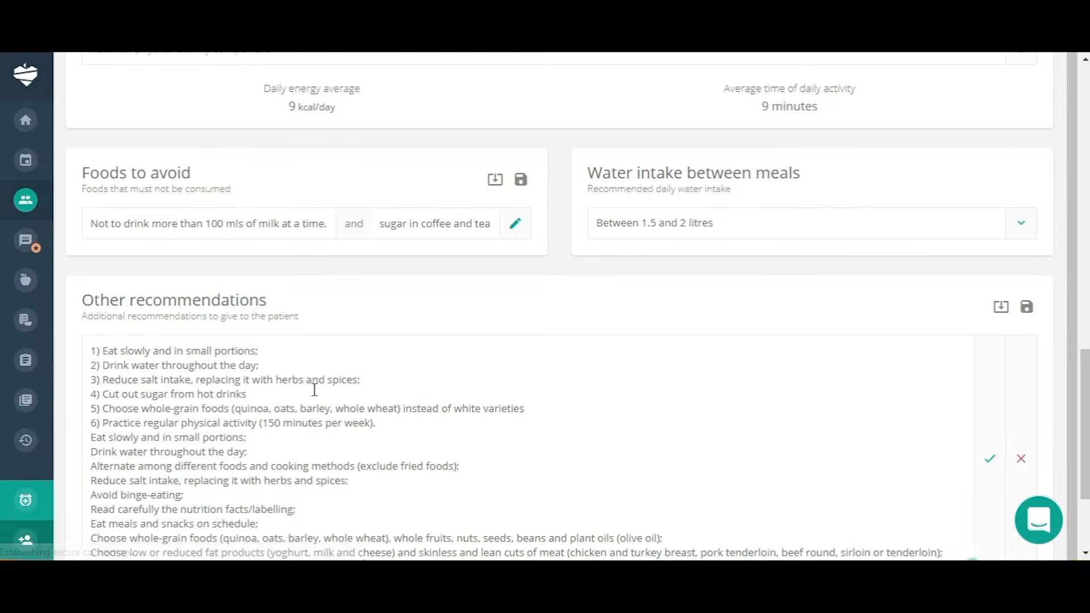
scroll(312, 411, down, 1)
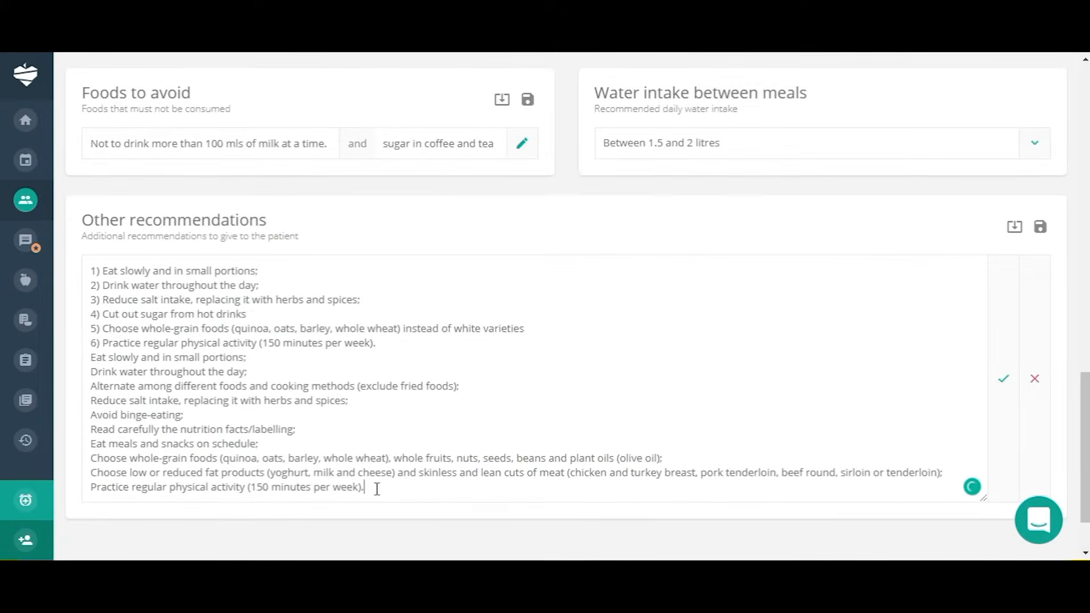
drag(377, 488, 69, 359)
key(BackSpace)
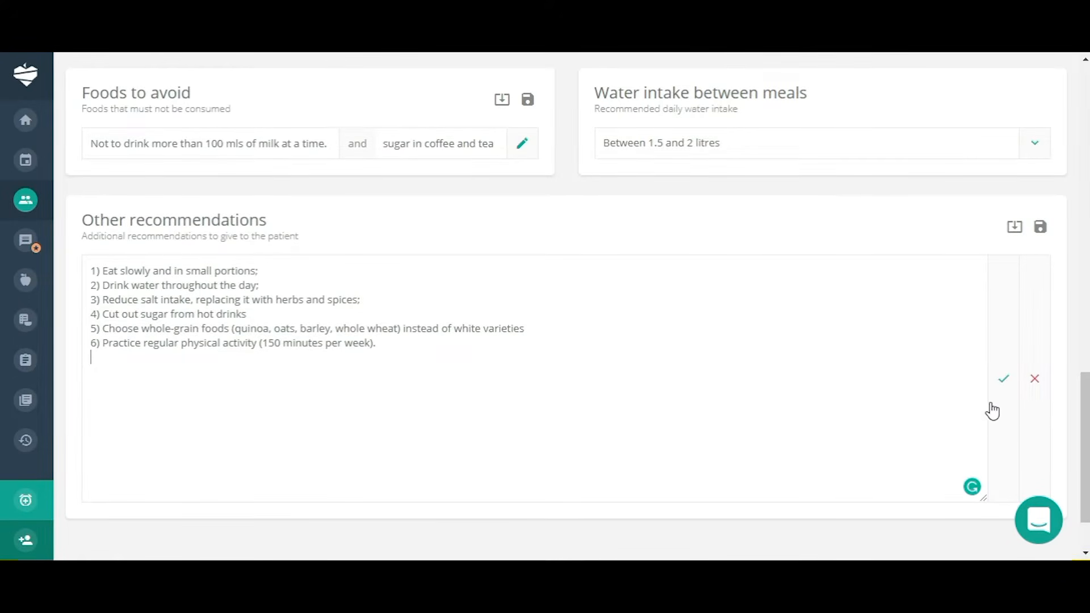
click(1005, 380)
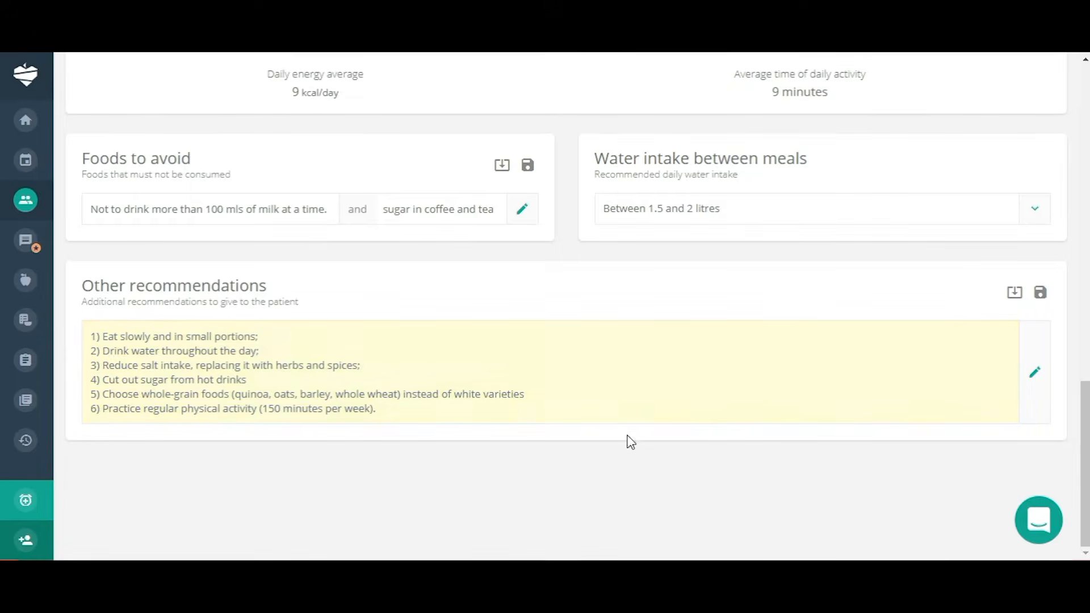
Go to the meal plan's 6. Analysis step.
scroll(744, 445, up, 7)
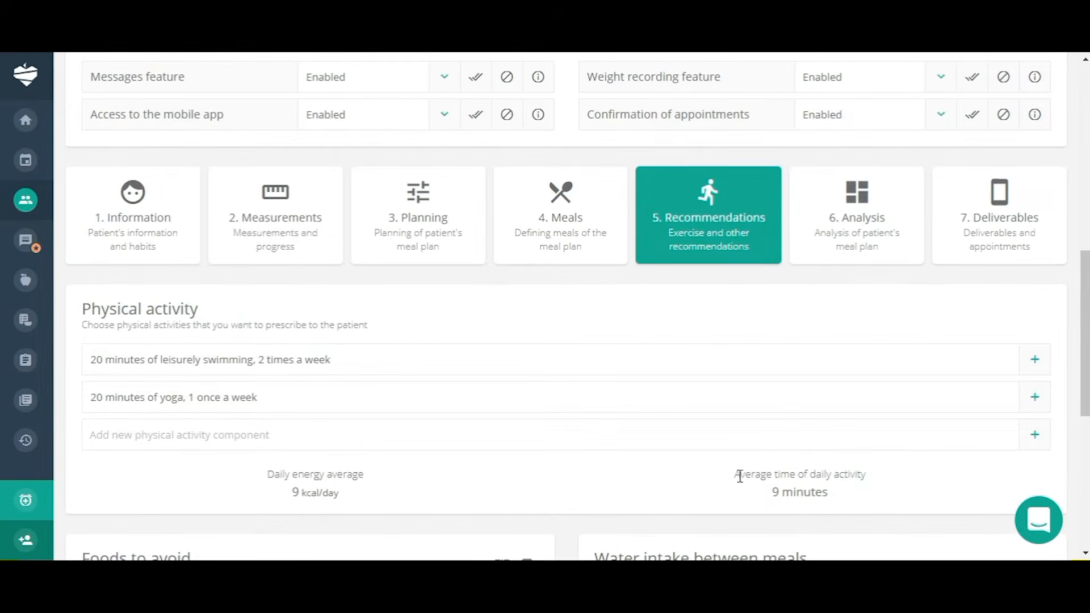
scroll(931, 421, up, 3)
scroll(921, 420, down, 2)
scroll(922, 420, down, 2)
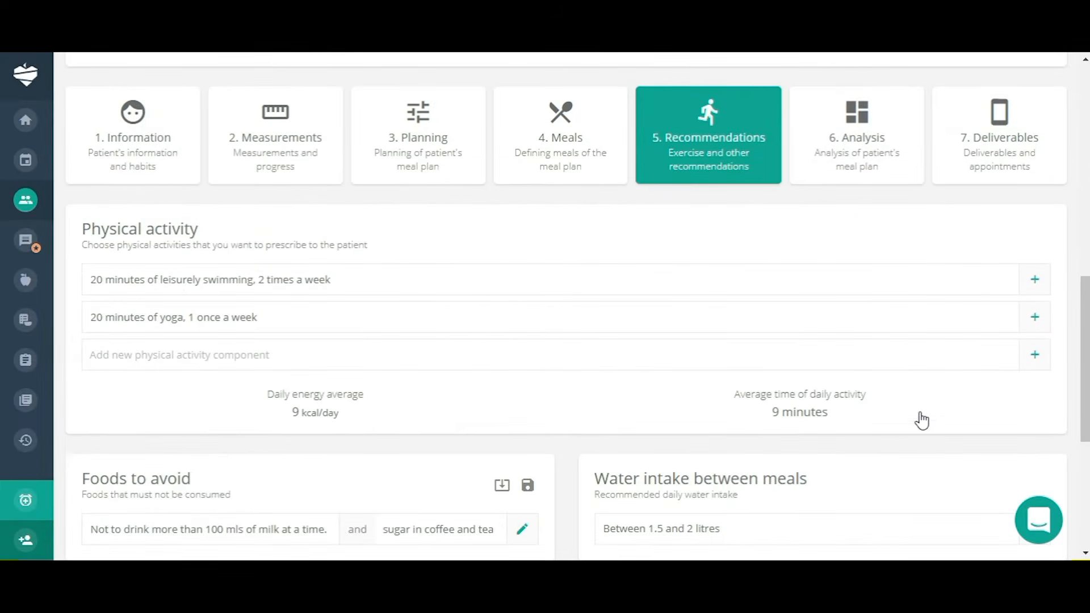
click(866, 142)
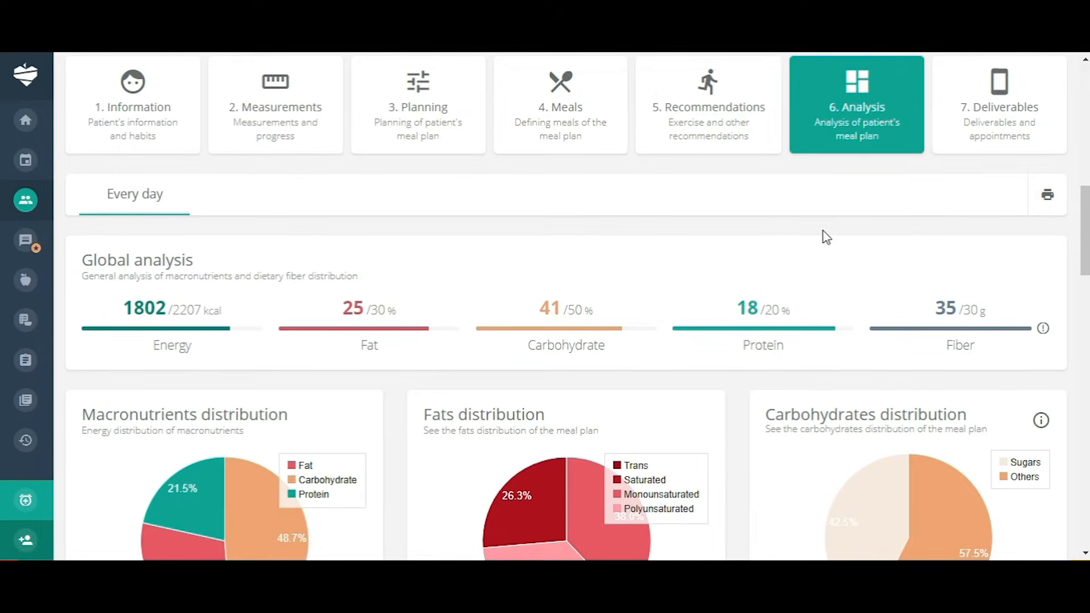
scroll(789, 236, down, 2)
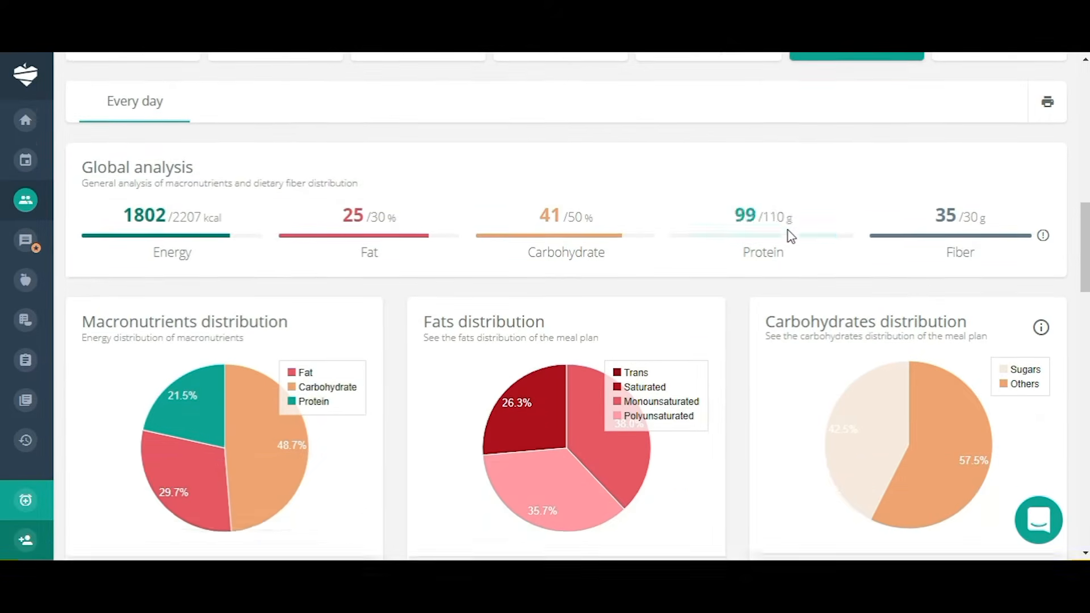
scroll(789, 236, down, 1)
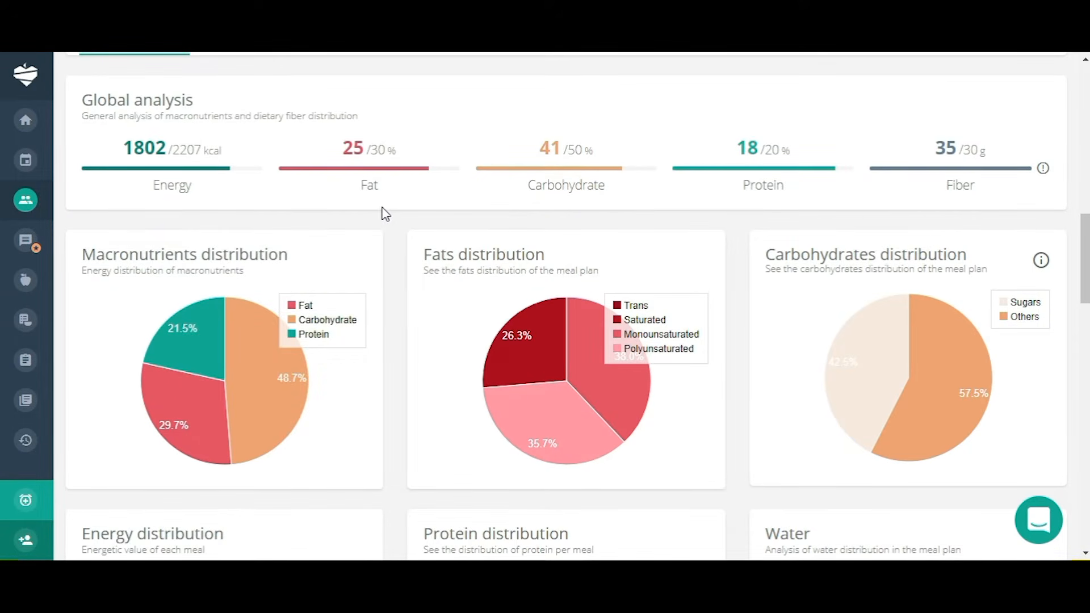
mouse_move(370, 151)
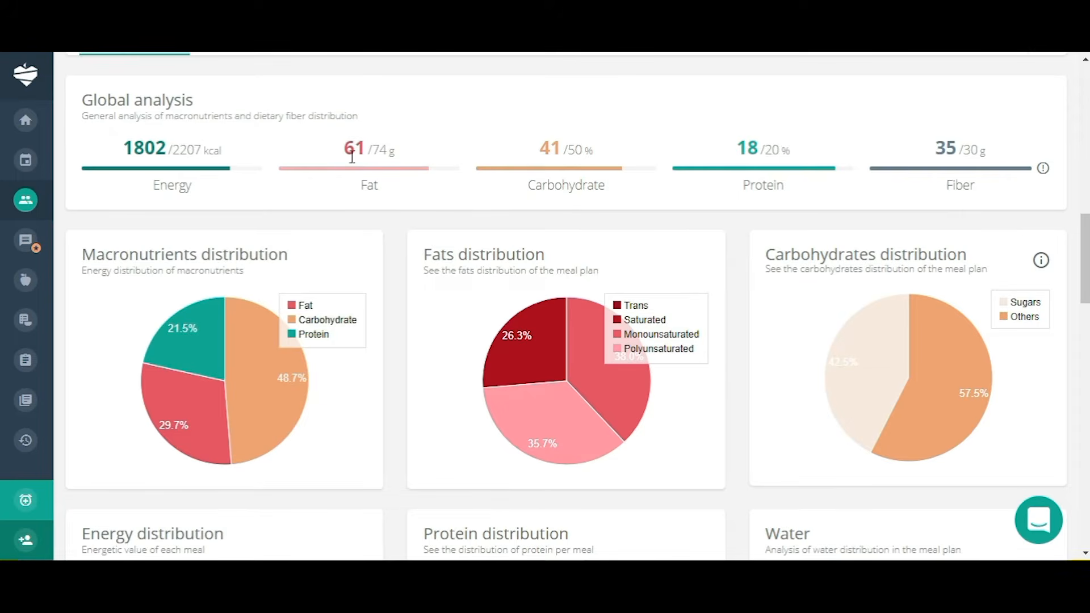
mouse_move(529, 196)
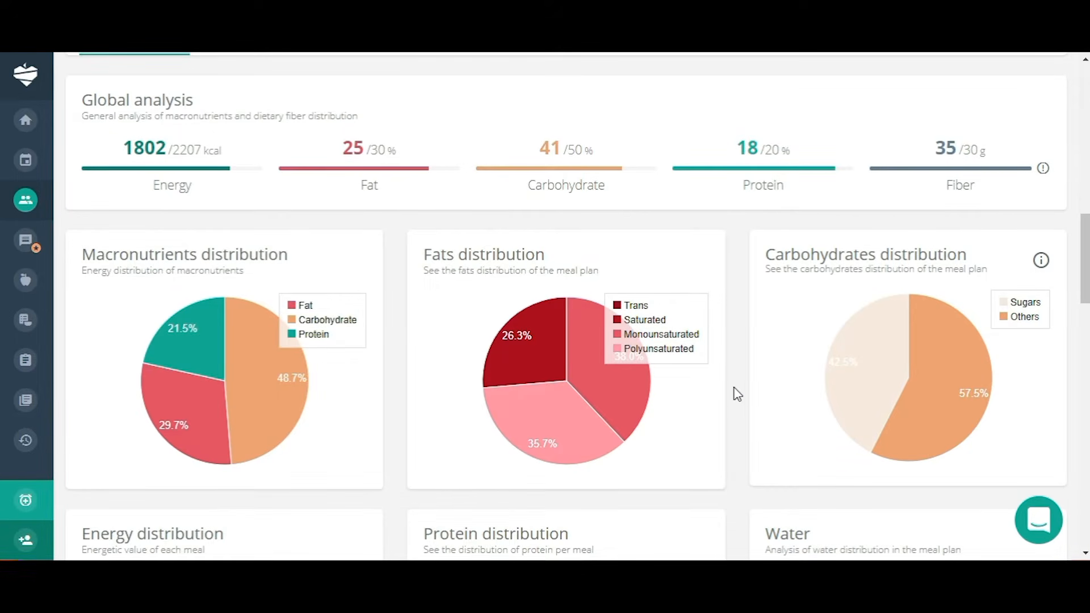
scroll(736, 396, down, 1)
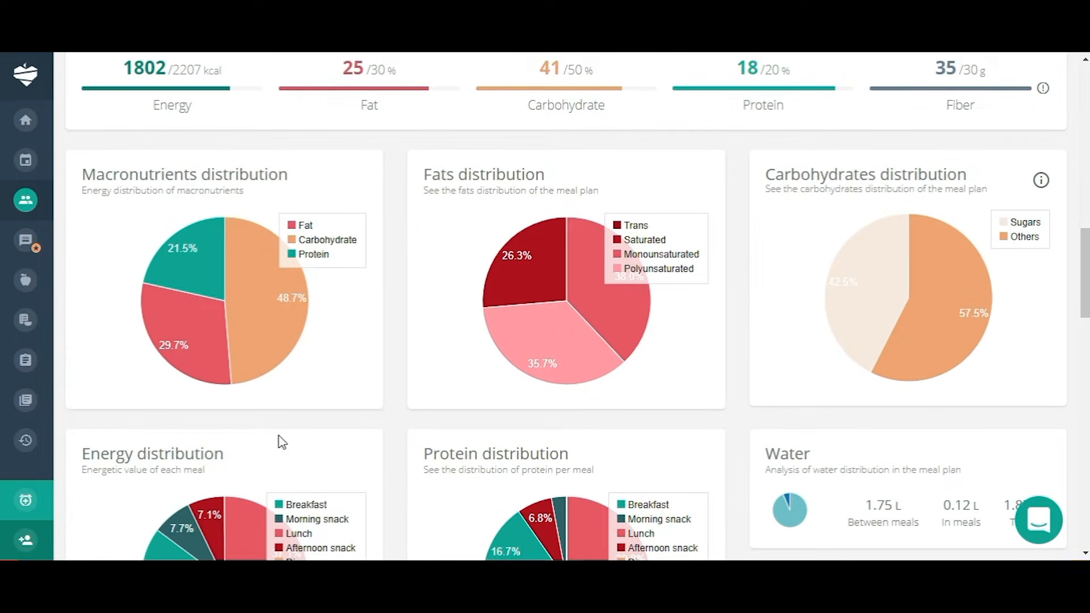
mouse_move(259, 338)
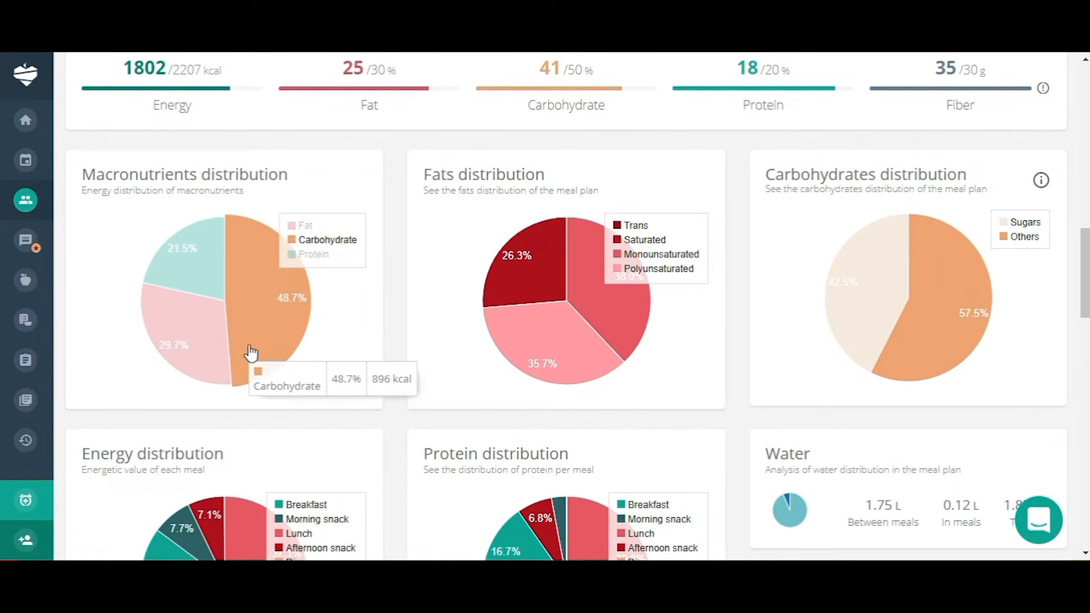
mouse_move(224, 347)
mouse_move(195, 283)
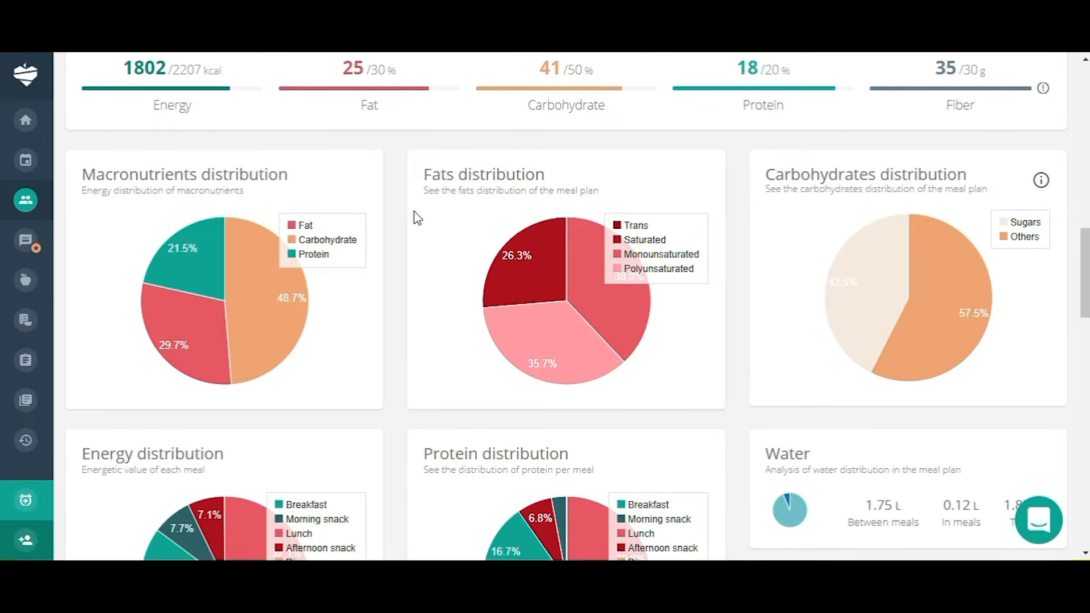
mouse_move(623, 311)
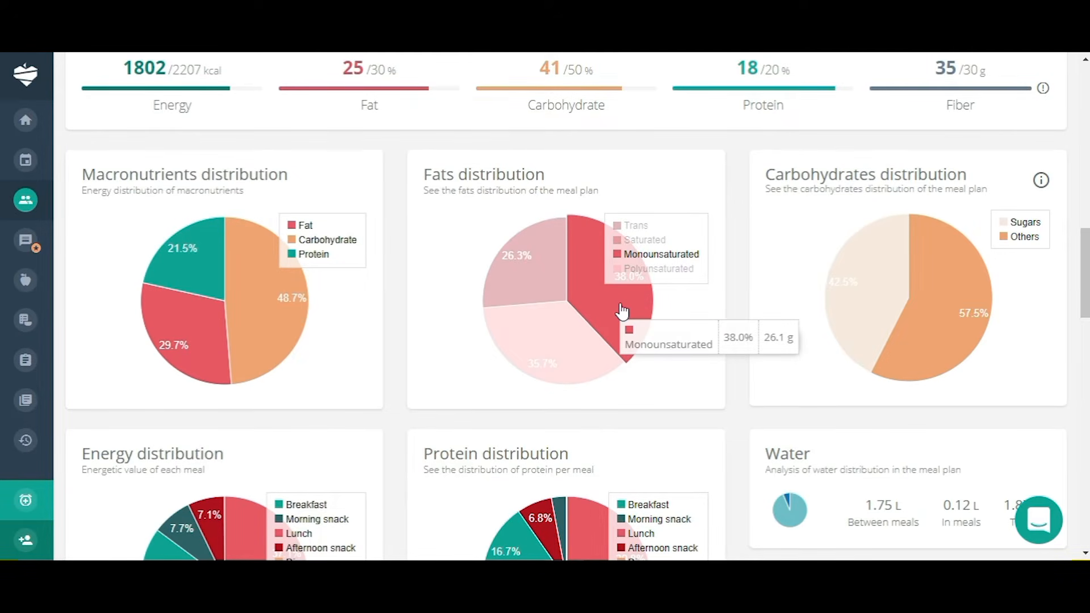
mouse_move(576, 372)
mouse_move(546, 279)
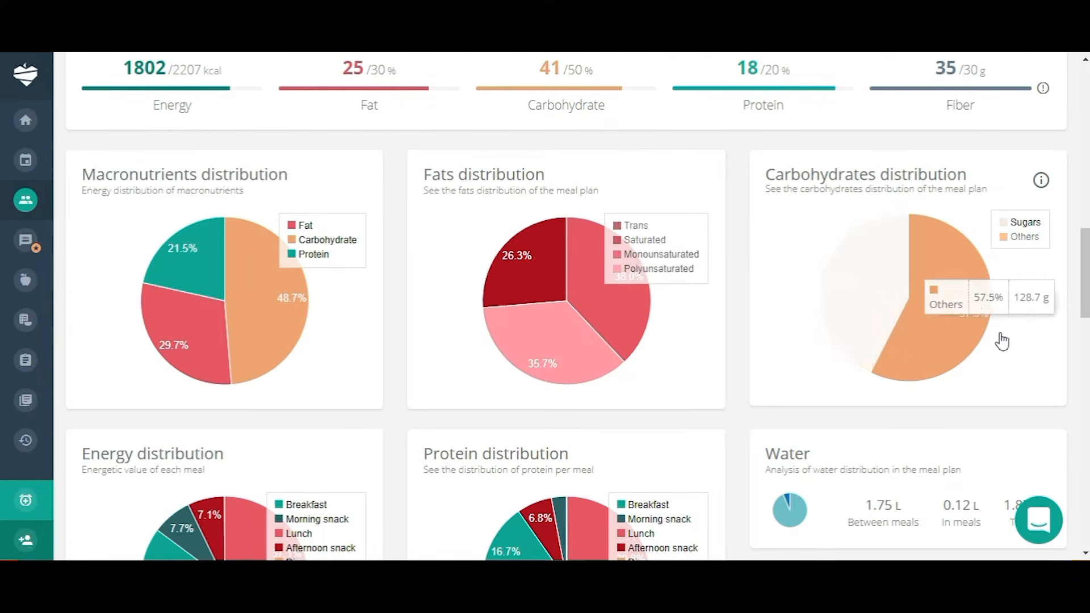
scroll(1010, 353, down, 7)
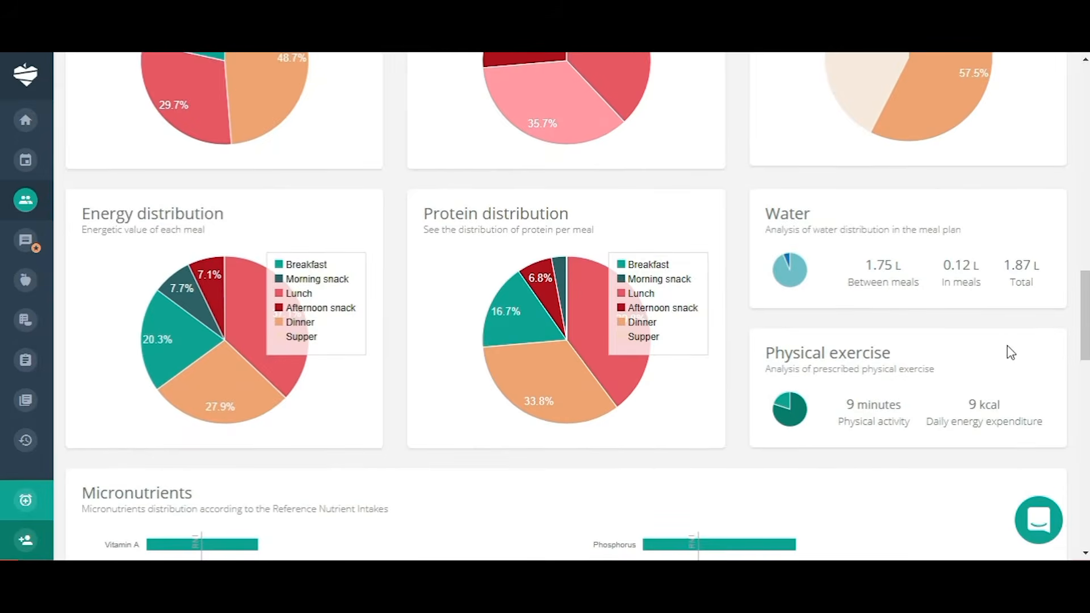
scroll(1010, 352, up, 1)
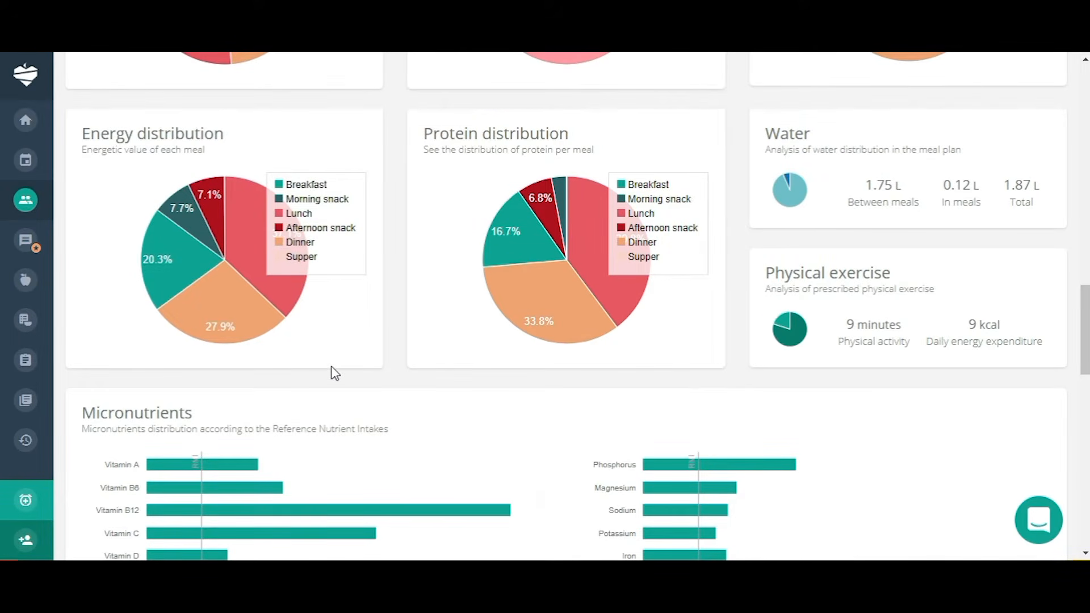
mouse_move(261, 250)
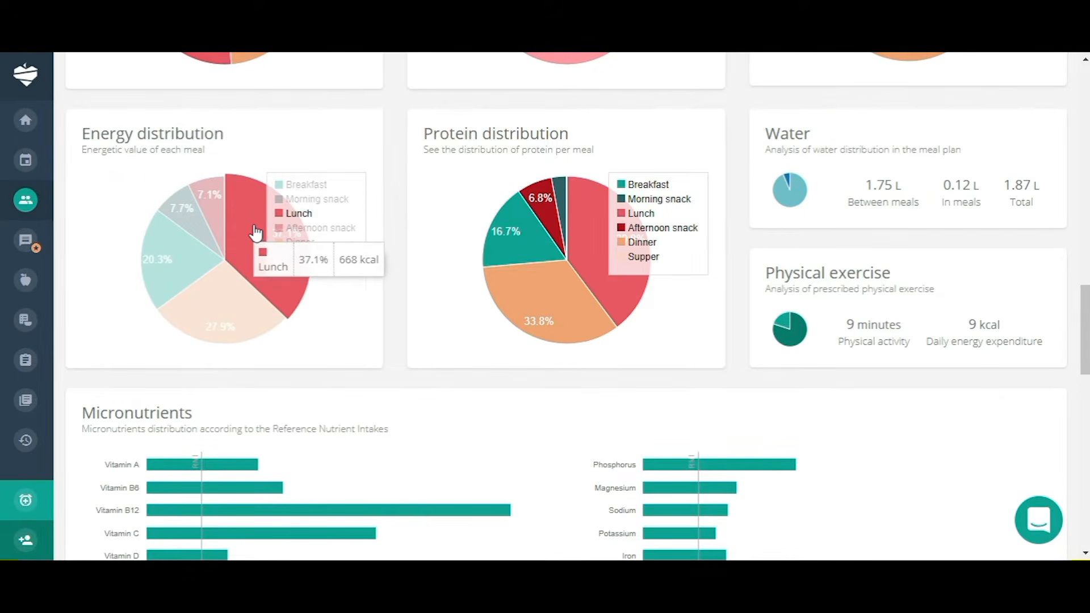
mouse_move(224, 303)
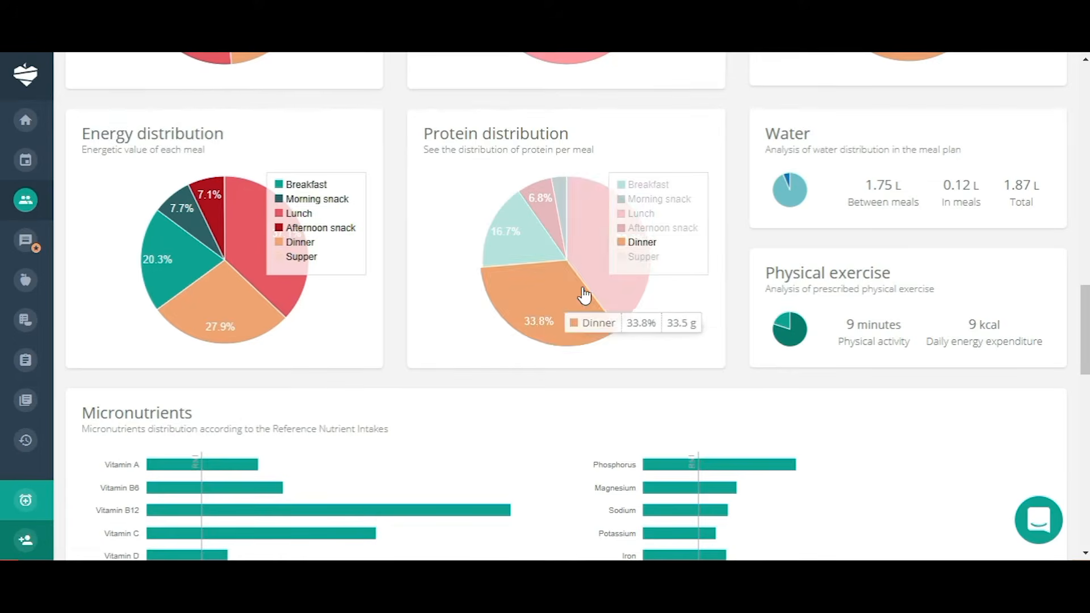
mouse_move(586, 249)
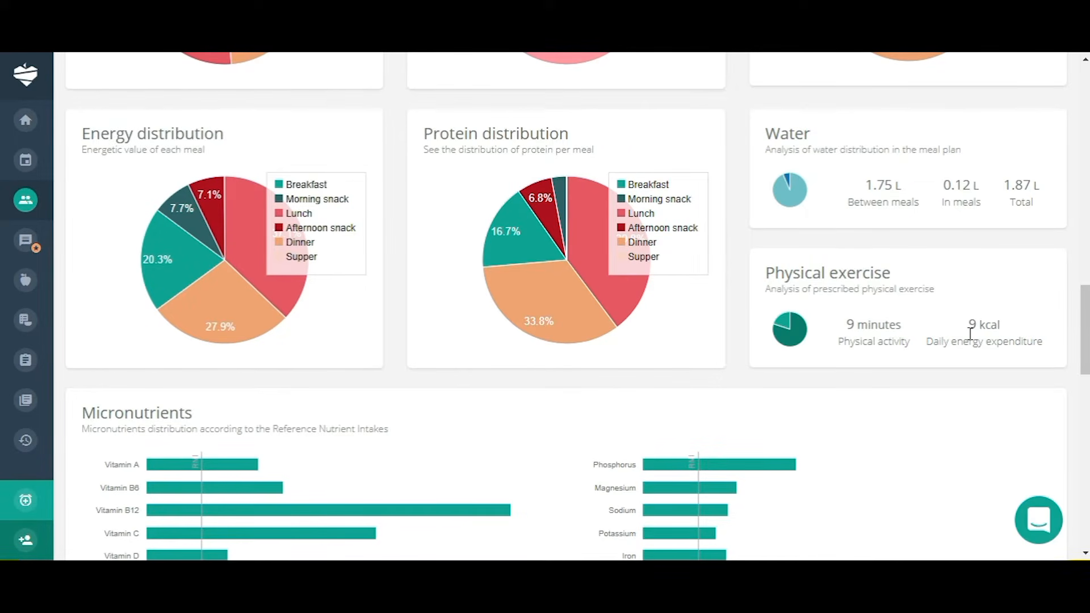
scroll(970, 334, down, 4)
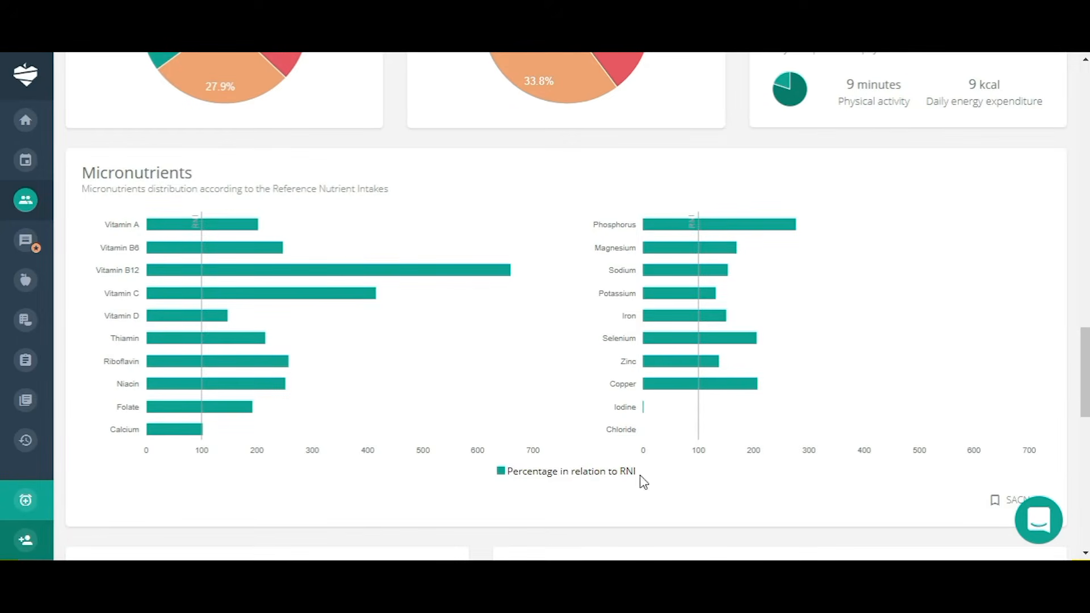
scroll(900, 467, down, 1)
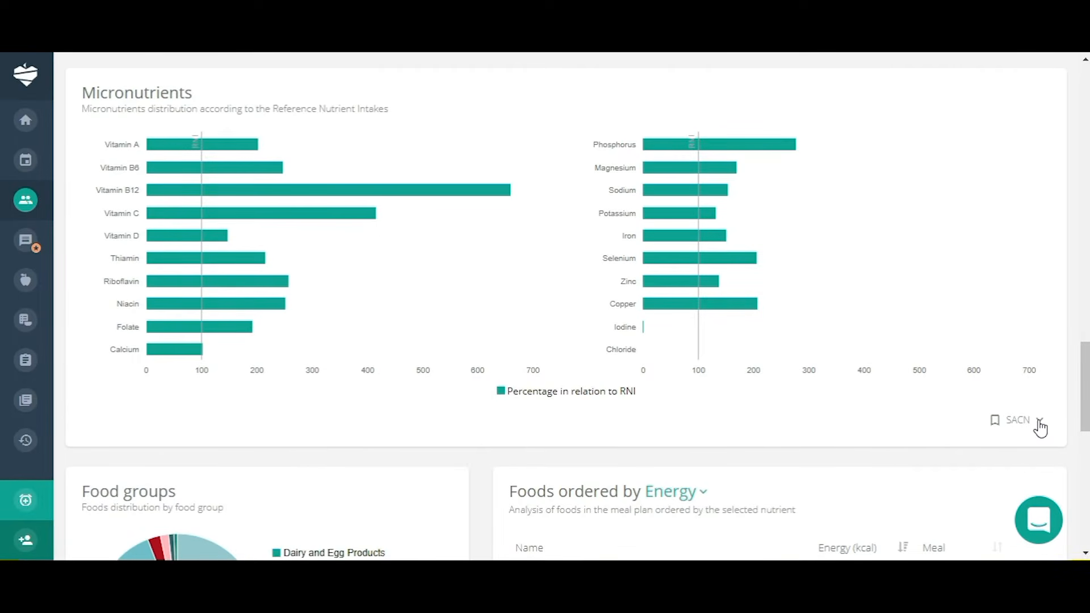
click(1008, 423)
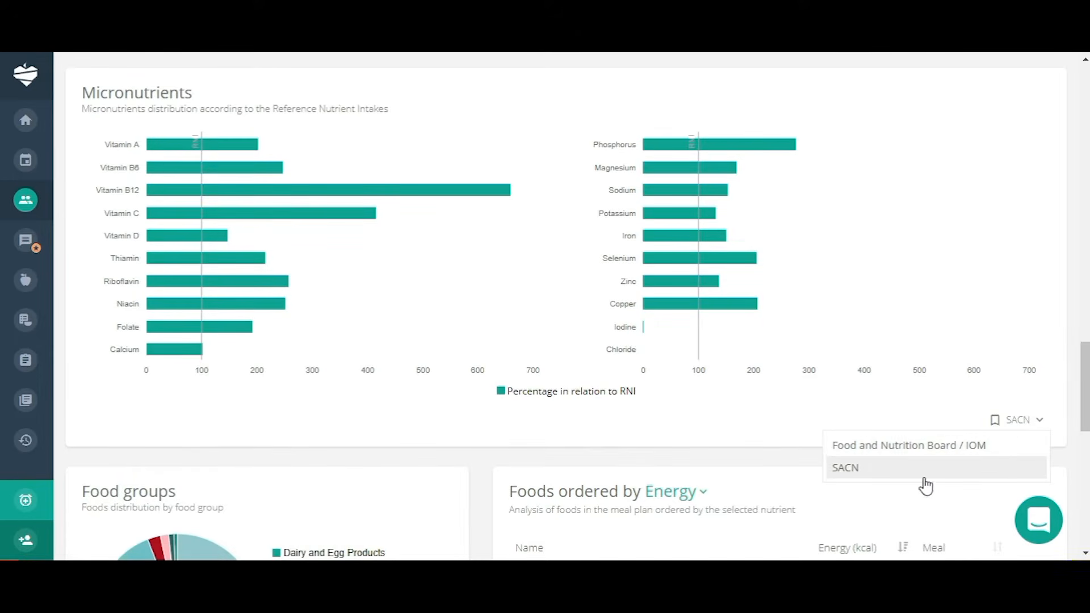
click(846, 469)
scroll(880, 287, up, 1)
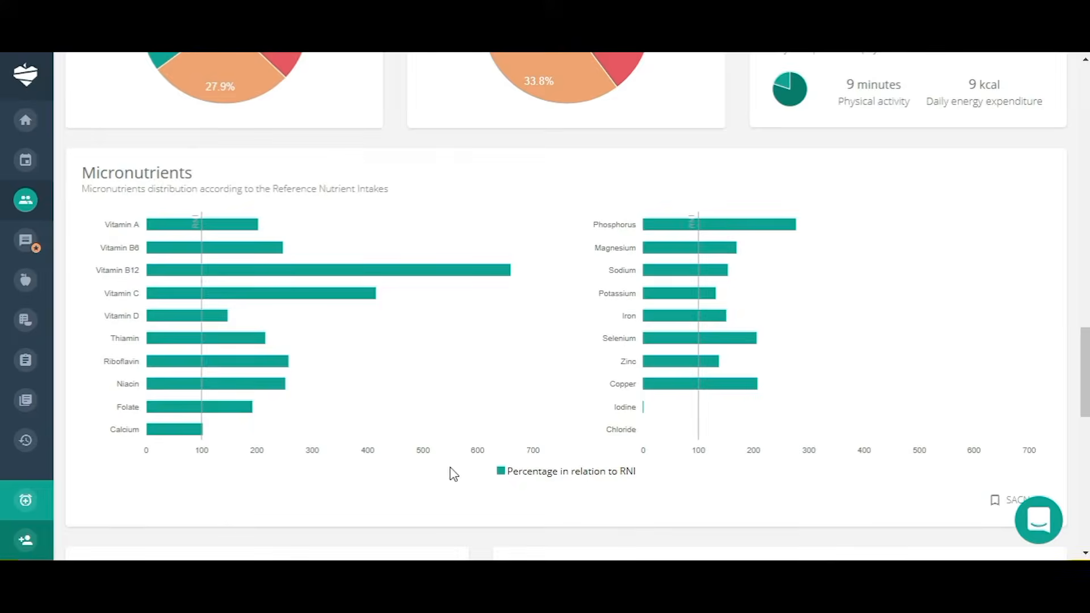
mouse_move(196, 387)
mouse_move(199, 440)
mouse_move(871, 356)
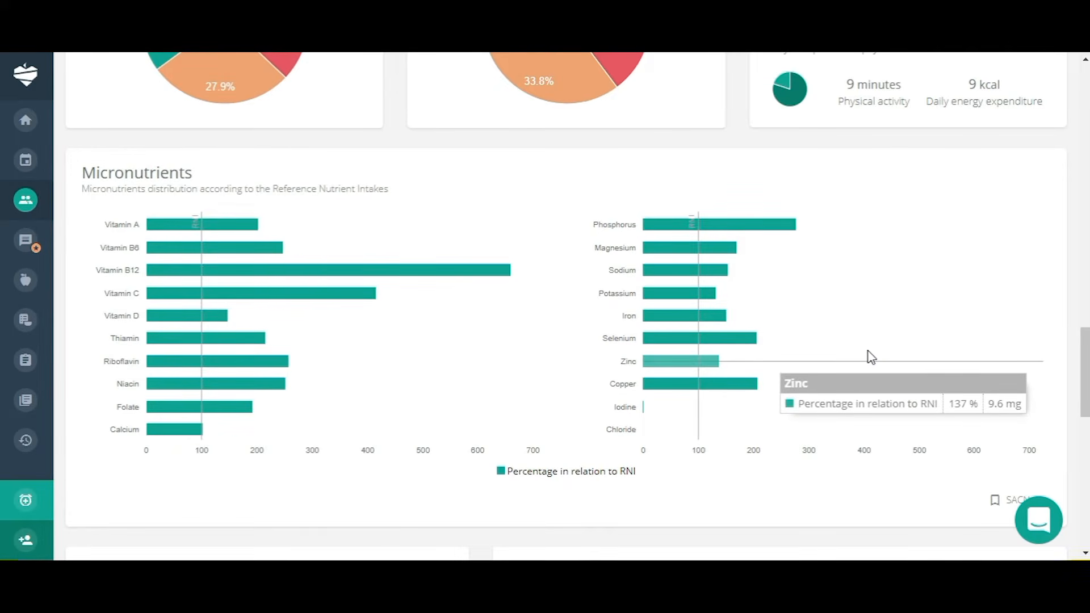
scroll(871, 356, down, 7)
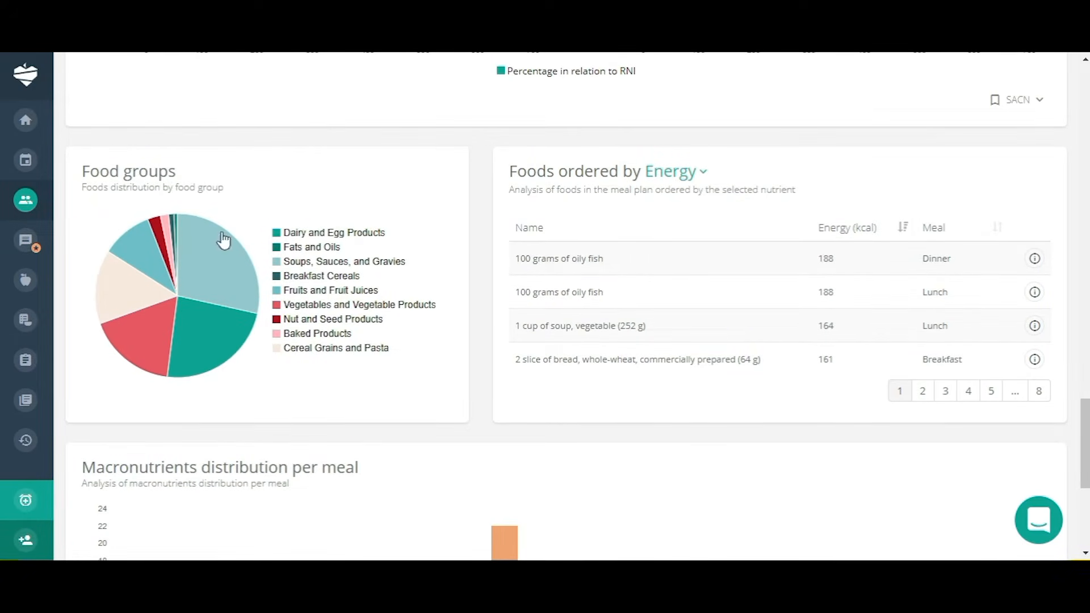
Order the meal plan's foods table by Protein instead of Energy.
mouse_move(203, 278)
mouse_move(206, 342)
click(697, 178)
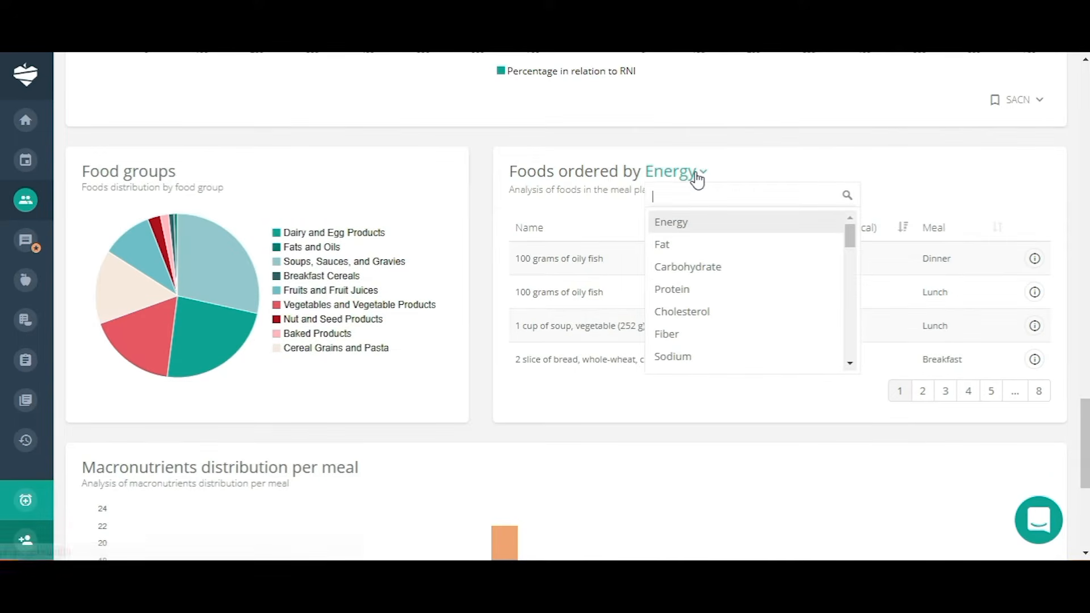
click(668, 290)
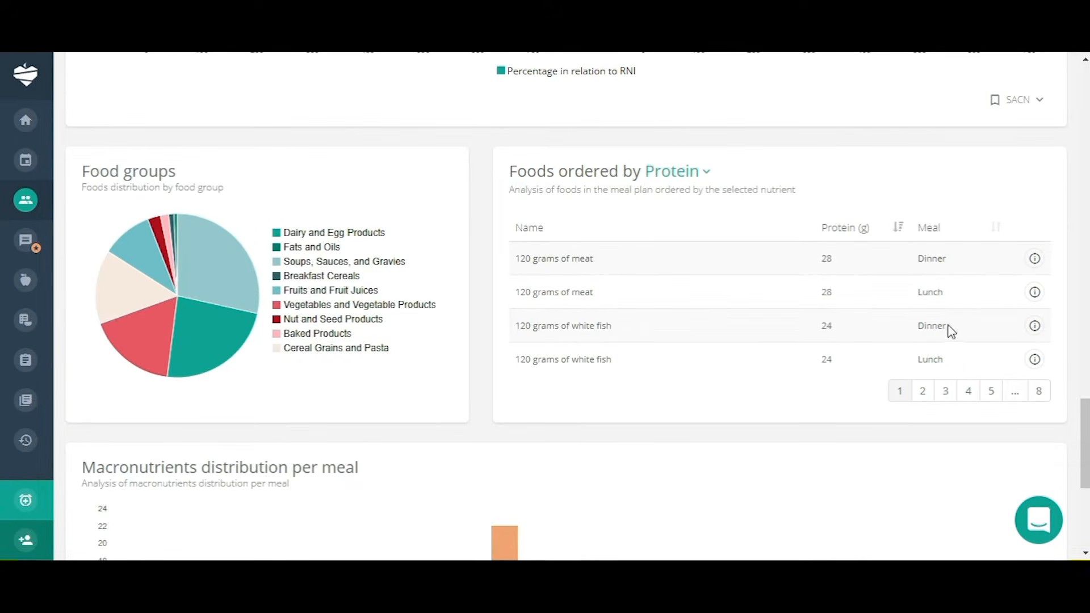
scroll(706, 364, down, 5)
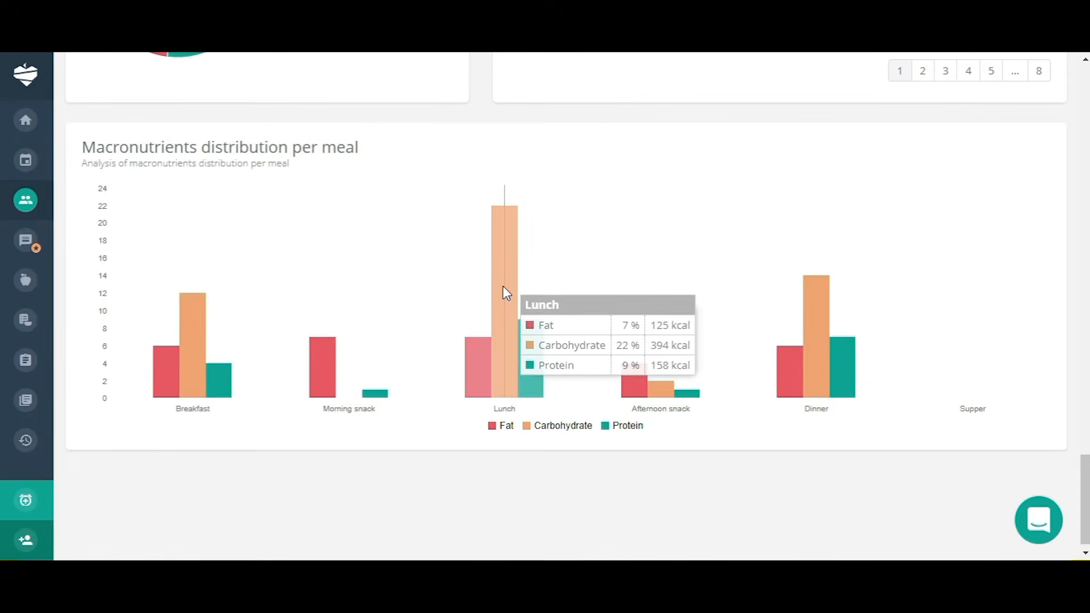
Go to the meal plan's 7. Deliverables step.
mouse_move(793, 369)
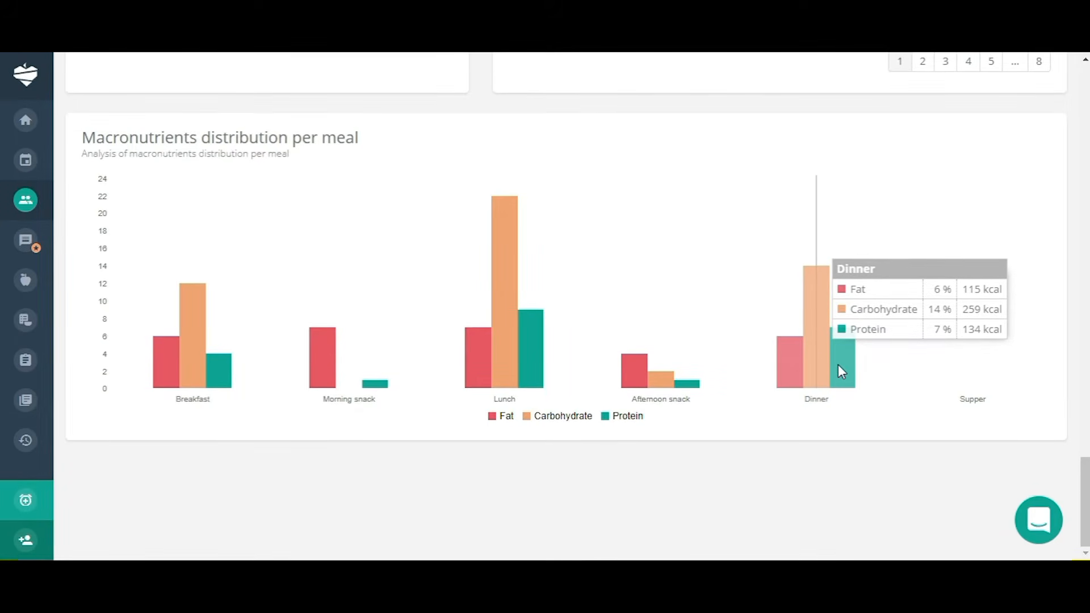
scroll(838, 364, up, 7)
scroll(841, 372, up, 20)
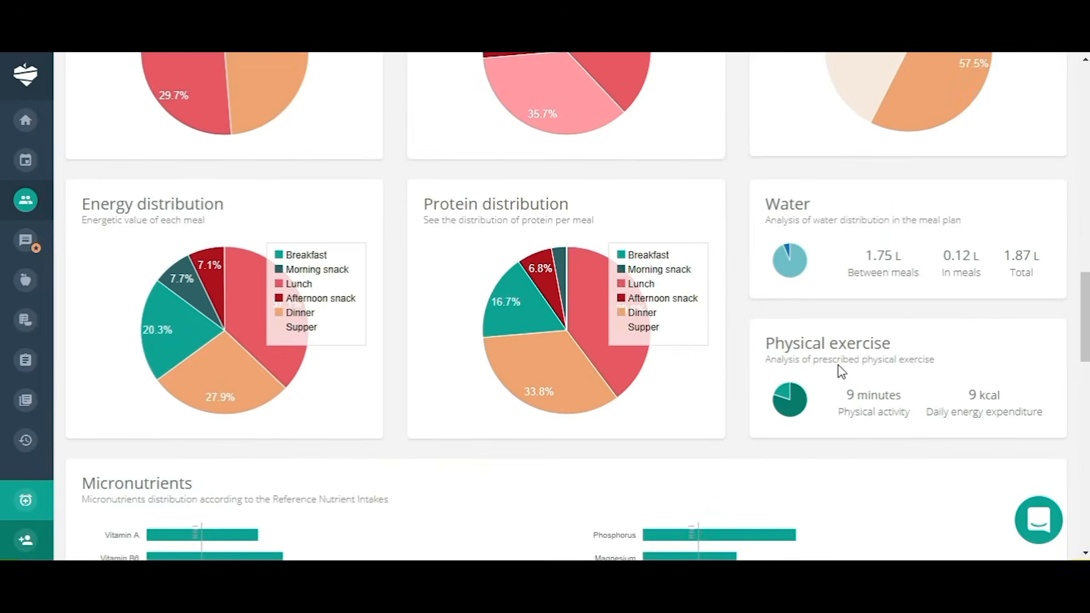
scroll(839, 370, up, 2)
scroll(839, 370, down, 3)
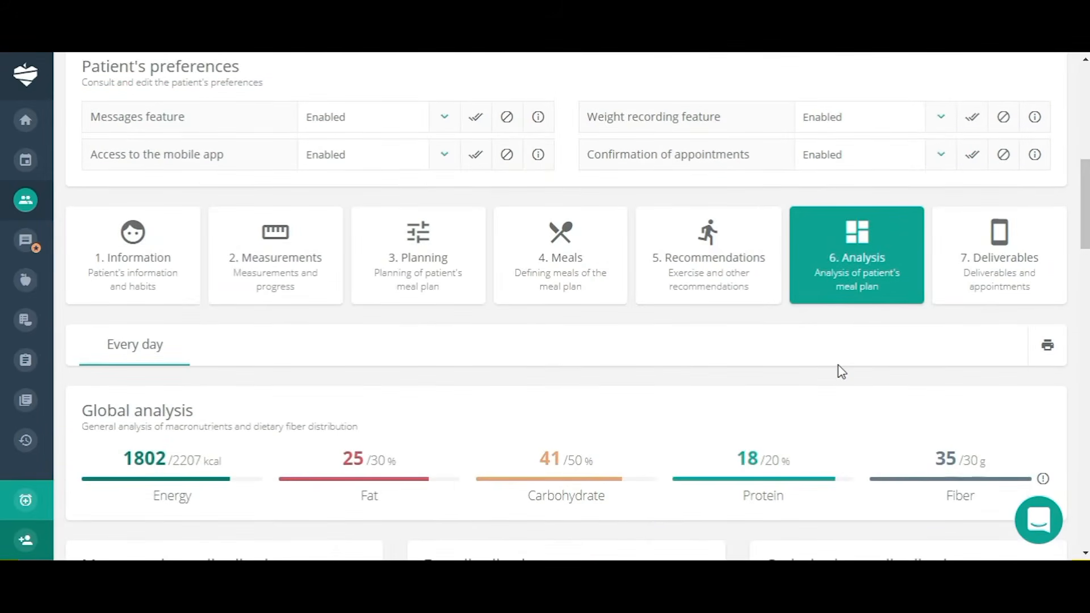
click(1004, 241)
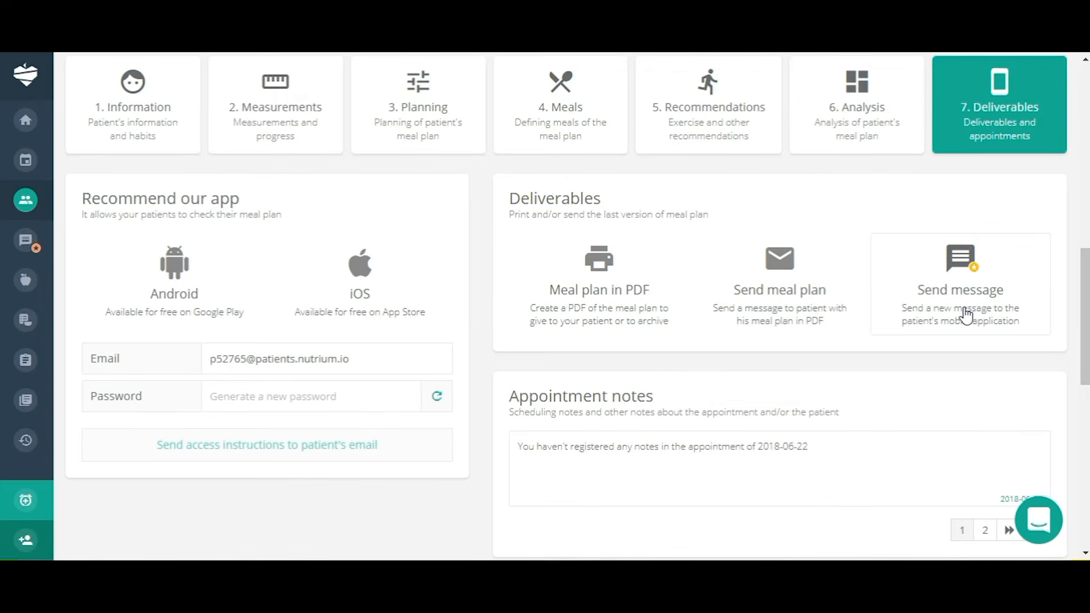
Scroll down to the June 2018 appointments calendar showing two entries on the 22nd.
scroll(953, 400, down, 5)
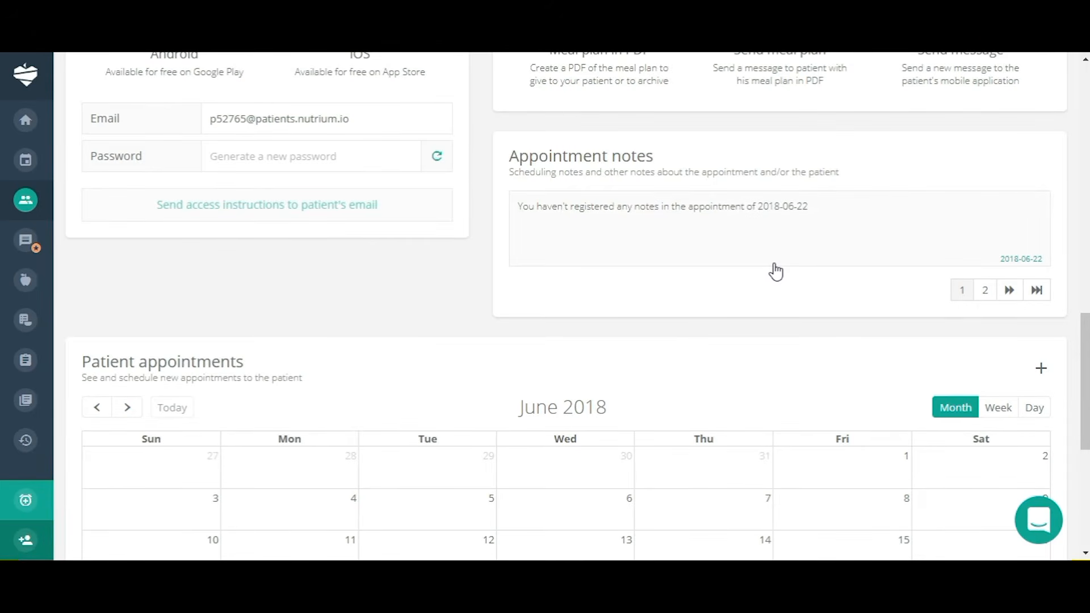
scroll(776, 271, down, 6)
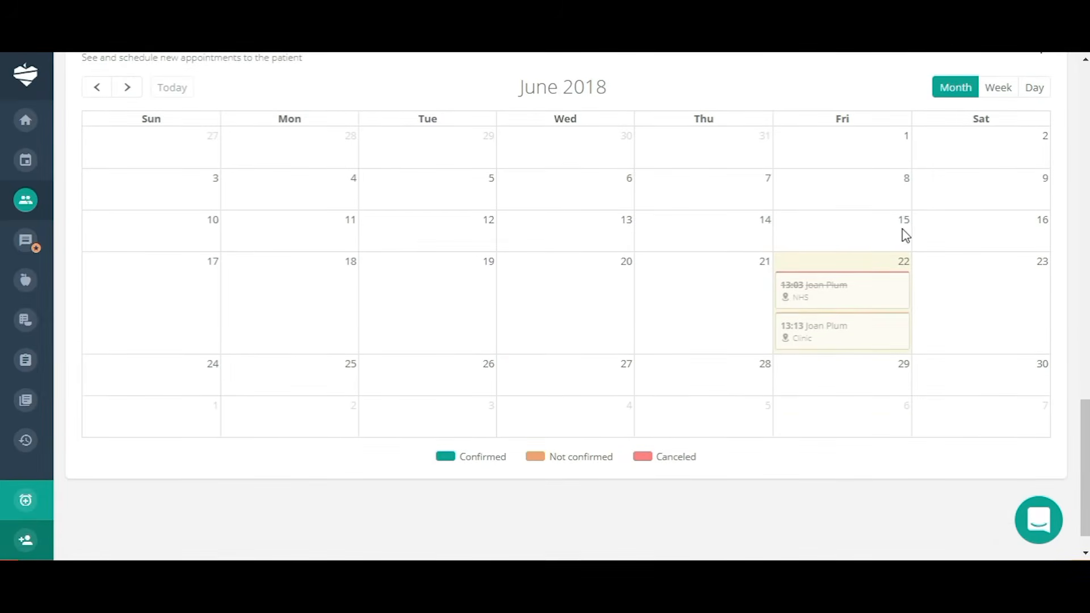
scroll(885, 238, up, 1)
scroll(874, 237, down, 1)
scroll(851, 238, up, 3)
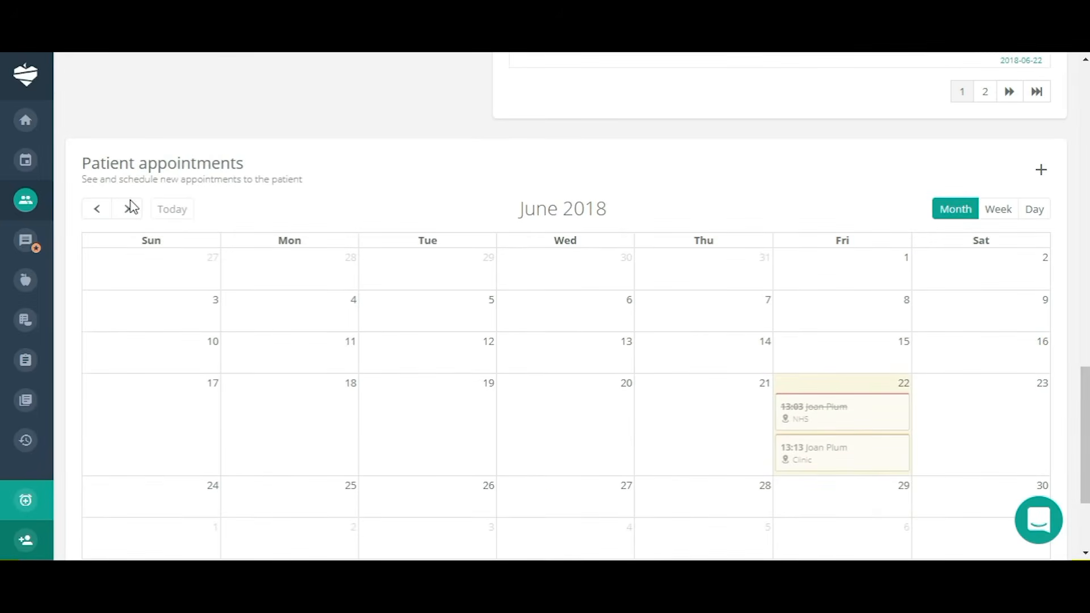
Book a 10:00 appointment on Friday, July 20, 2018 from the calendar's Day view.
click(129, 209)
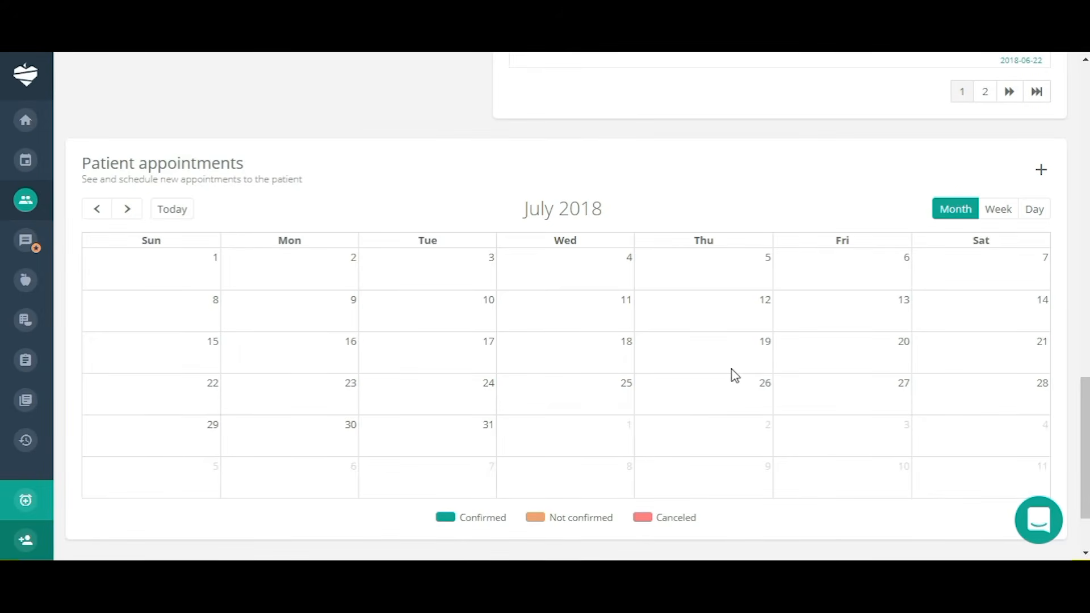
click(835, 364)
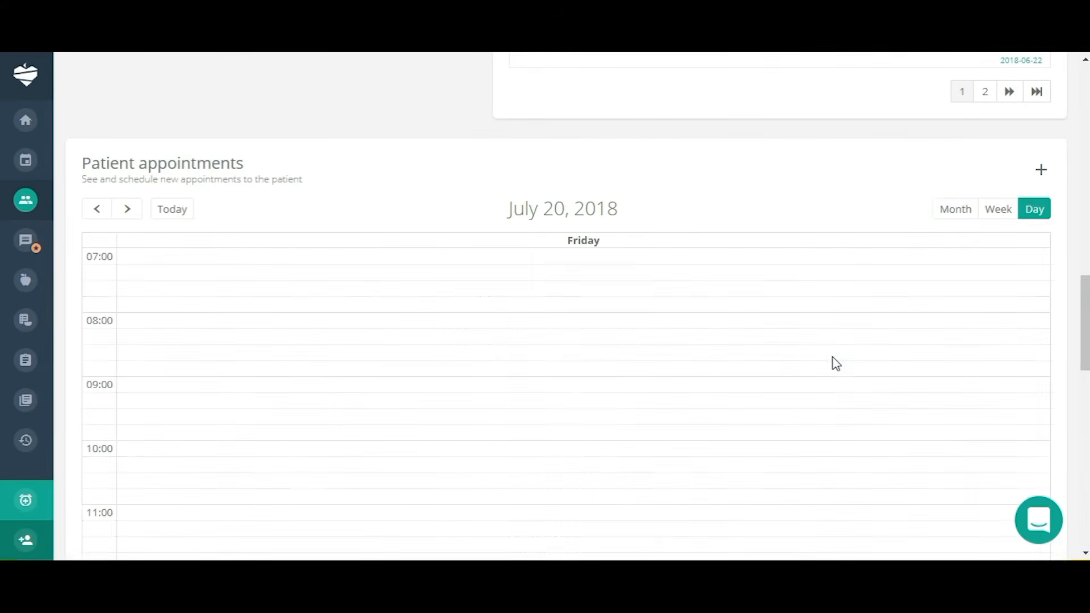
click(144, 453)
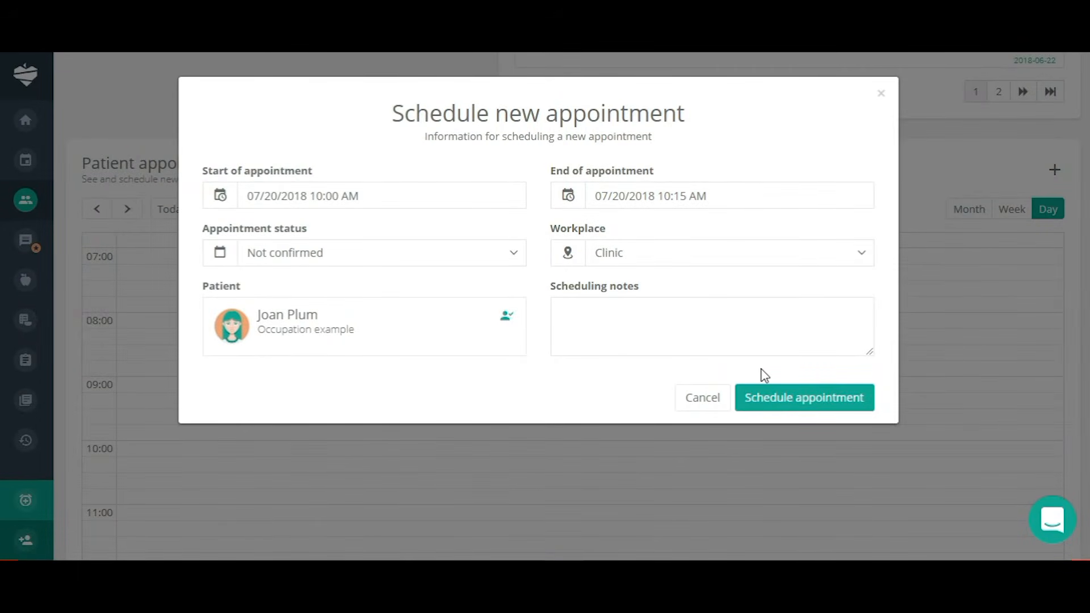
click(815, 398)
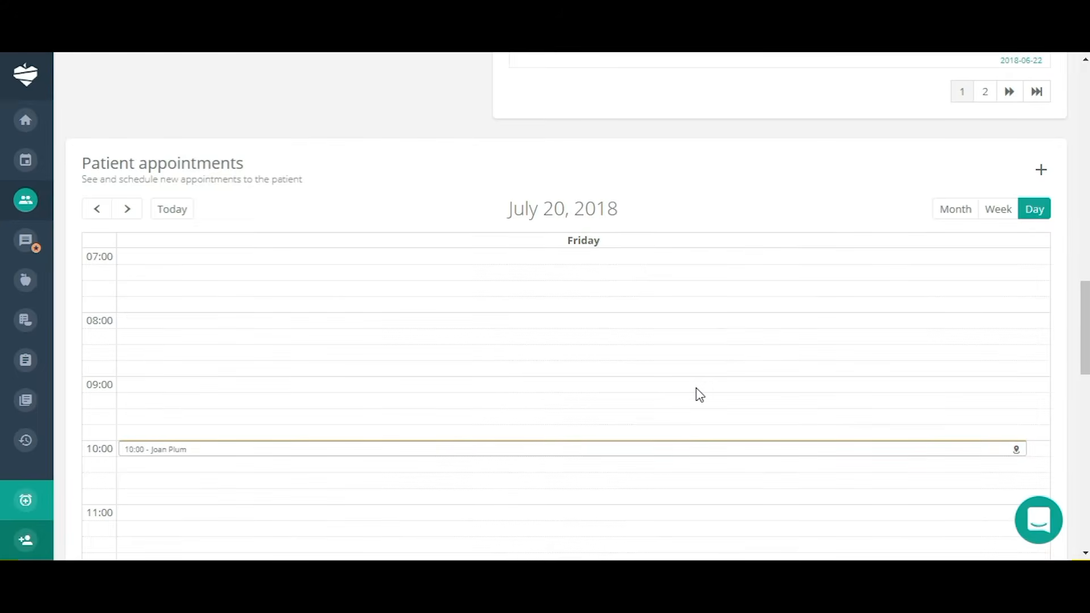
scroll(697, 393, down, 5)
scroll(700, 395, down, 1)
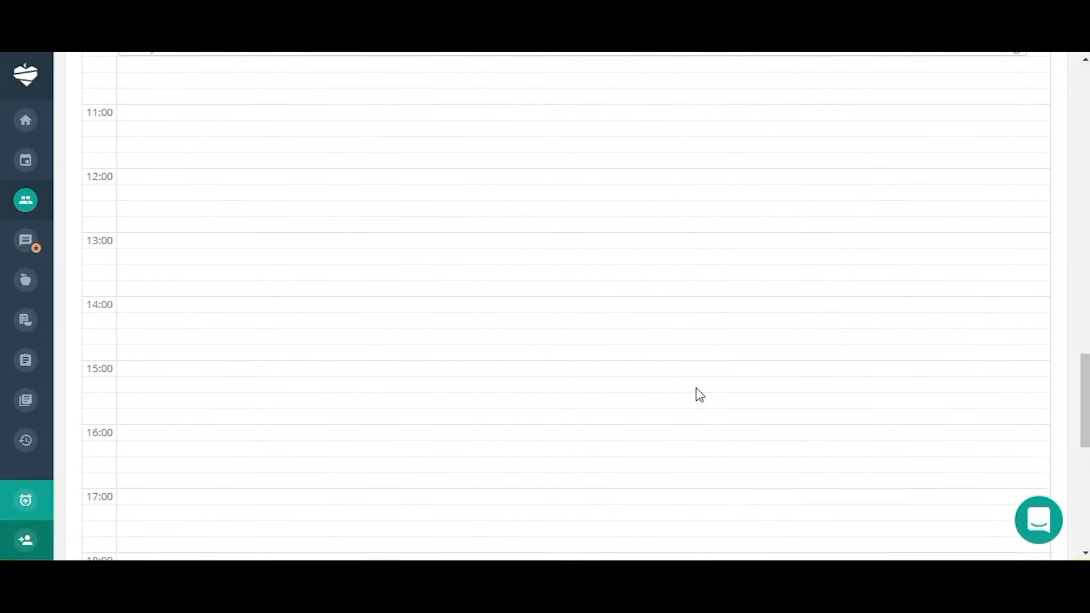
scroll(699, 394, up, 2)
scroll(700, 395, down, 11)
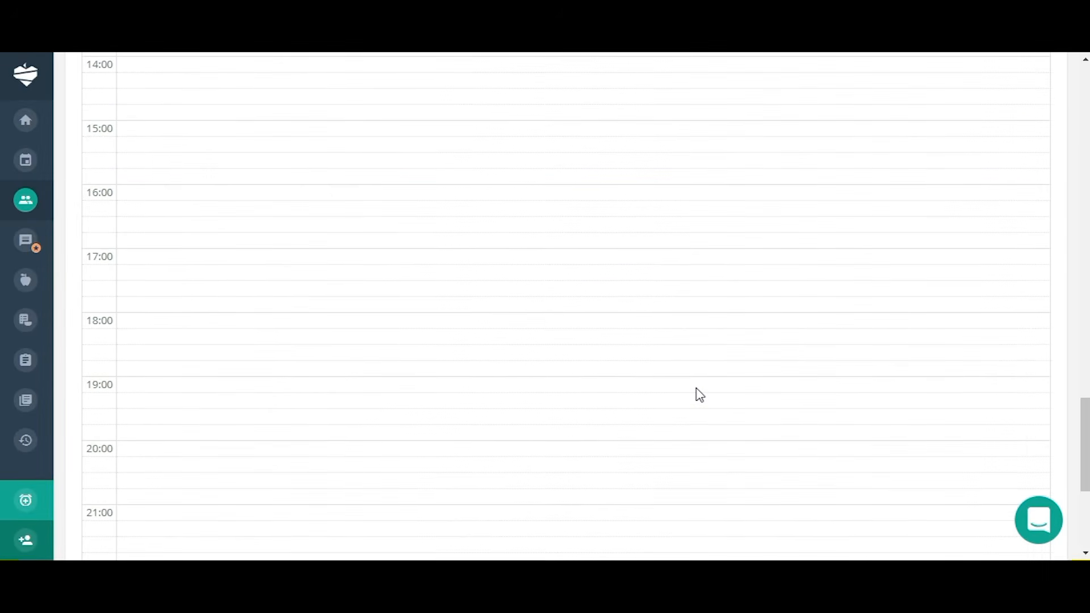
scroll(699, 394, up, 10)
scroll(699, 394, up, 12)
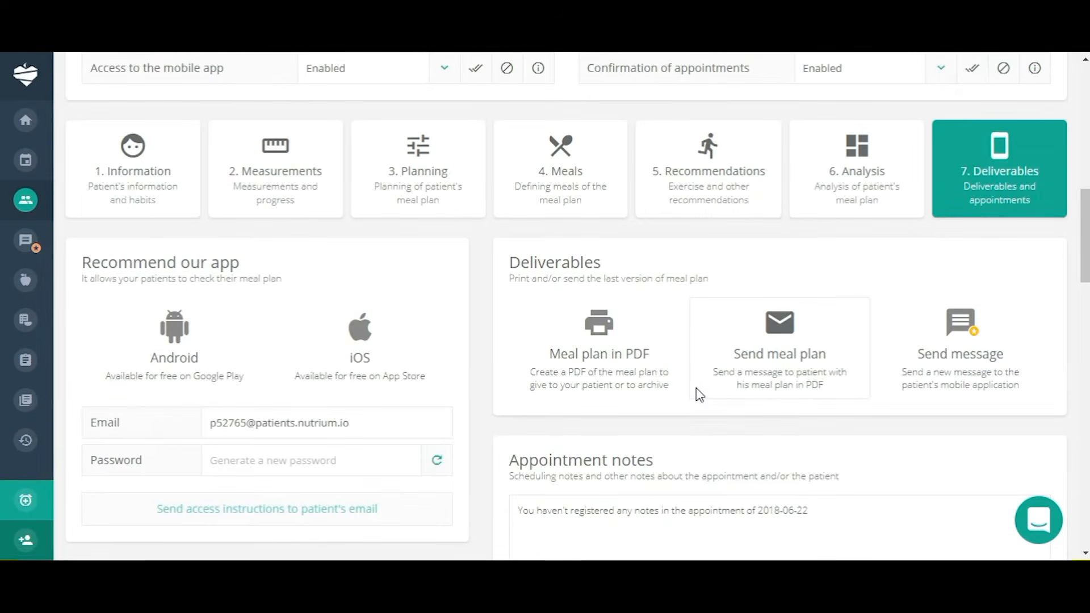
scroll(700, 394, up, 4)
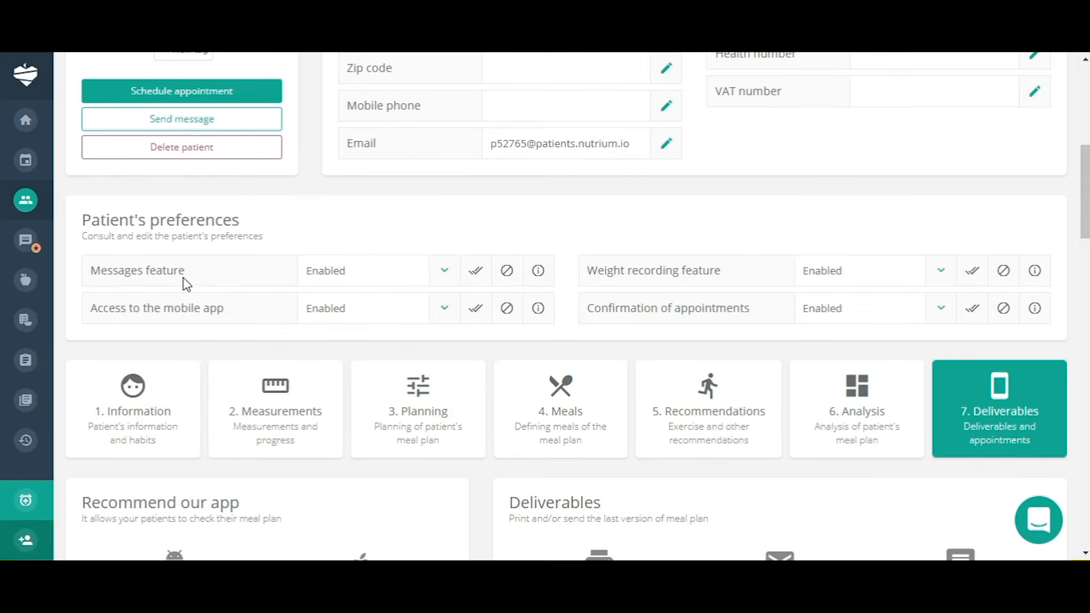
Keep the messages feature enabled on the patient profile.
click(446, 277)
click(338, 305)
scroll(707, 369, down, 12)
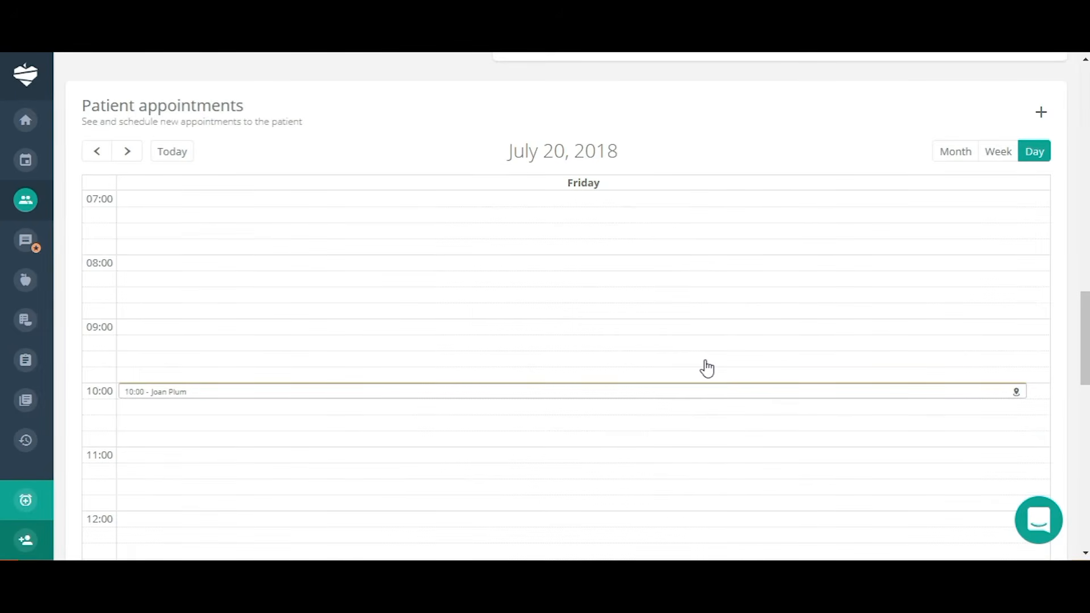
scroll(707, 369, up, 15)
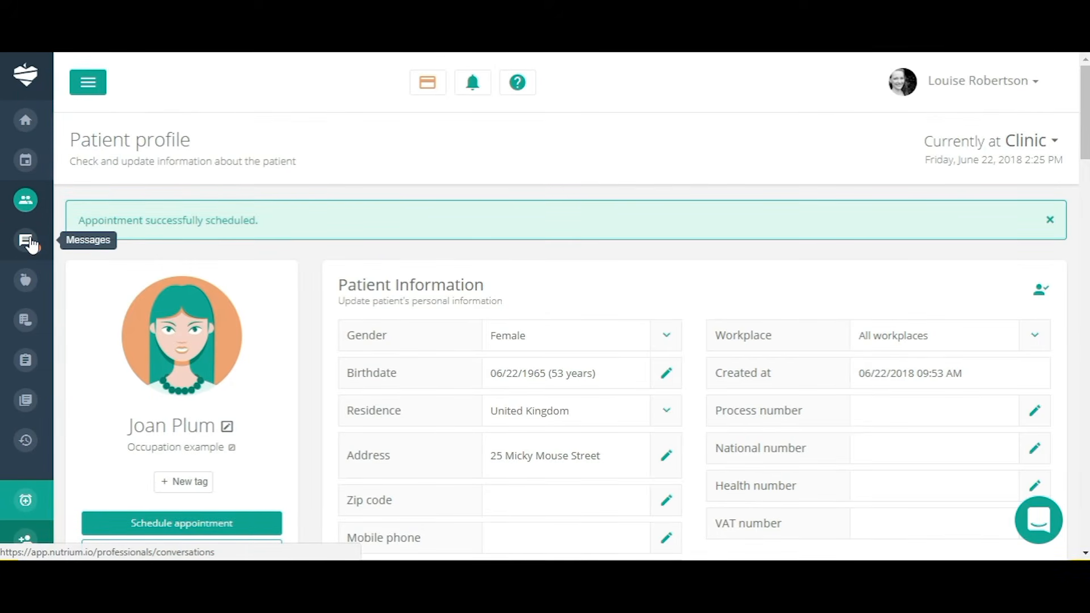
Browse the Foods databases and Add new food form, close it unsaved, then go to Recipes.
click(25, 284)
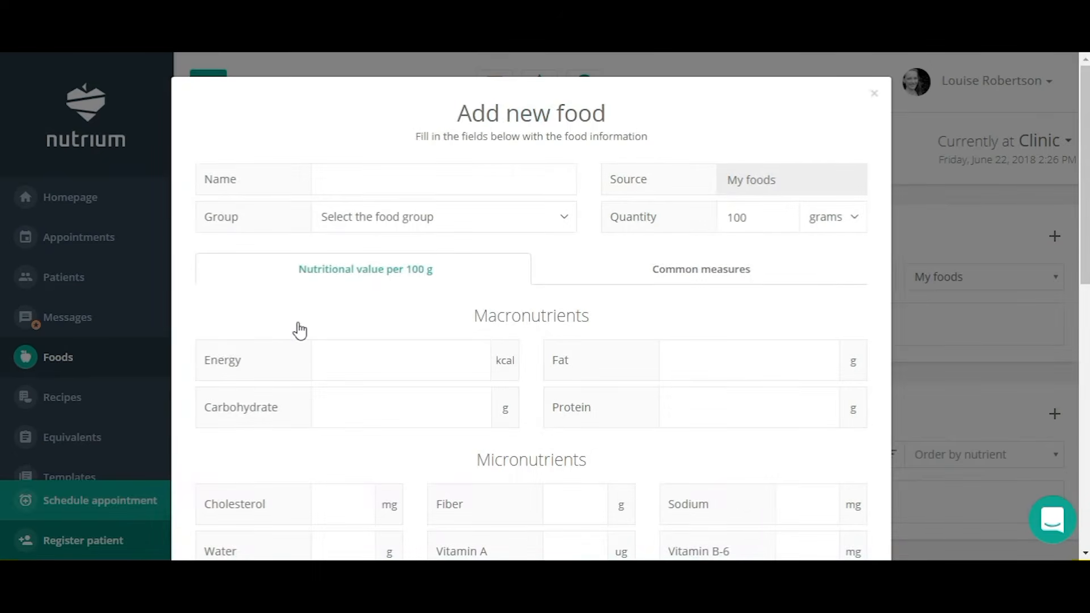
scroll(722, 350, down, 2)
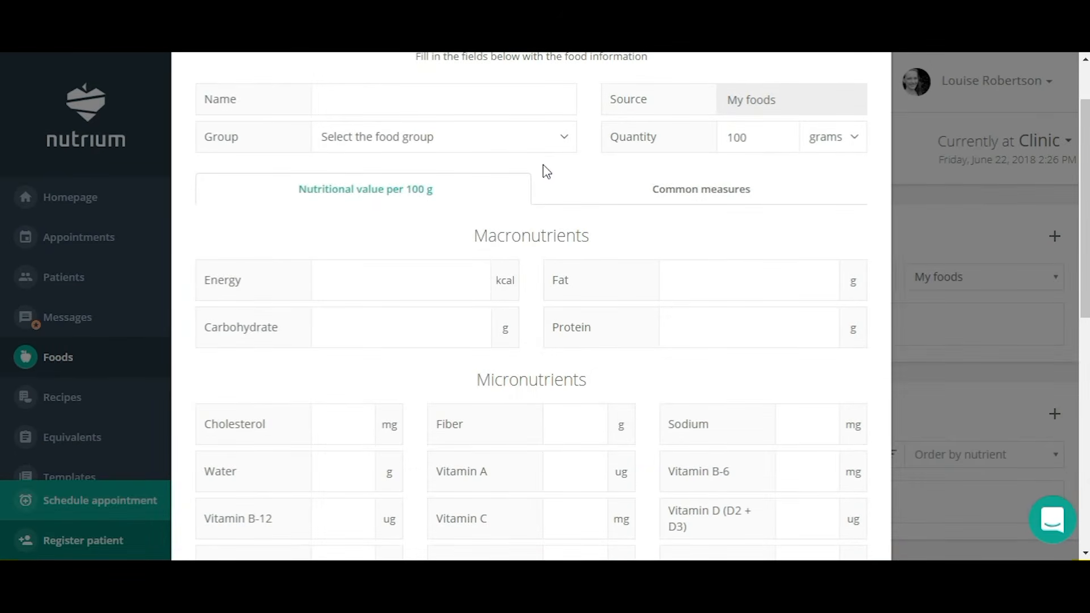
scroll(730, 275, down, 8)
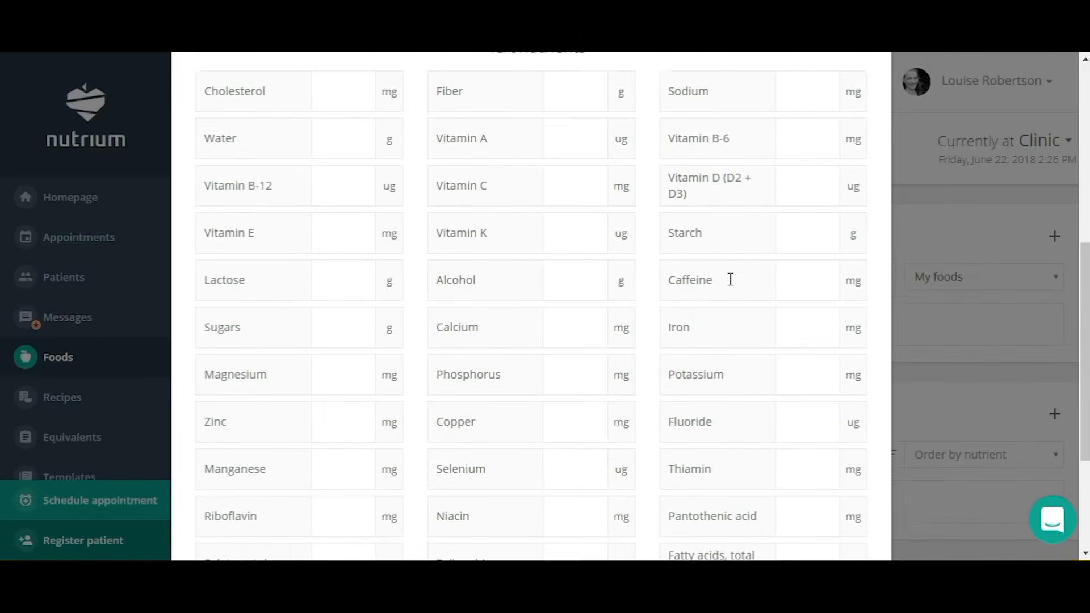
scroll(730, 279, down, 2)
scroll(761, 243, up, 12)
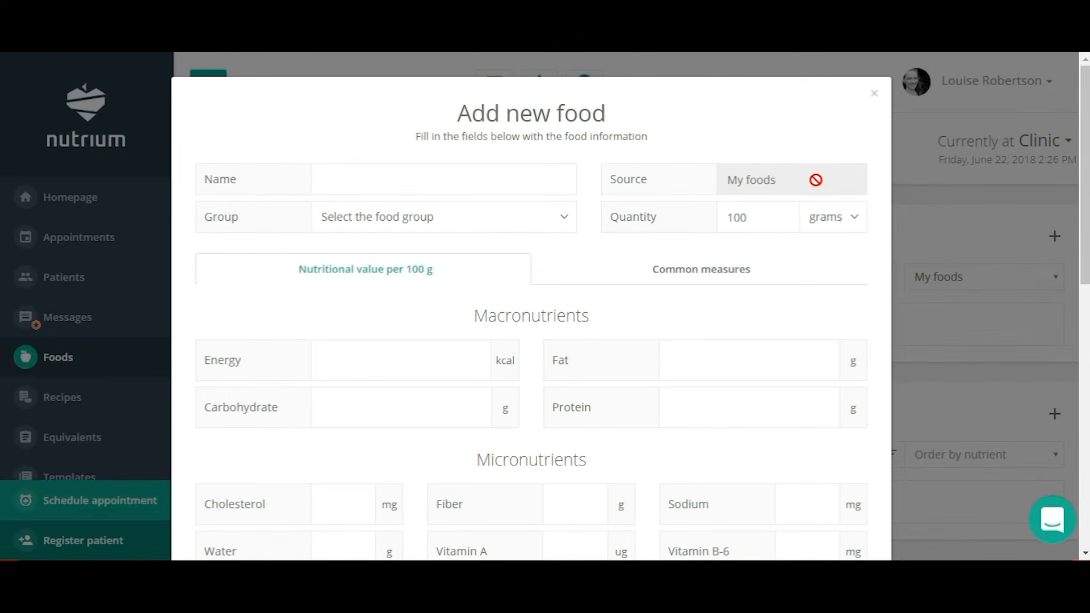
click(875, 97)
scroll(637, 477, down, 3)
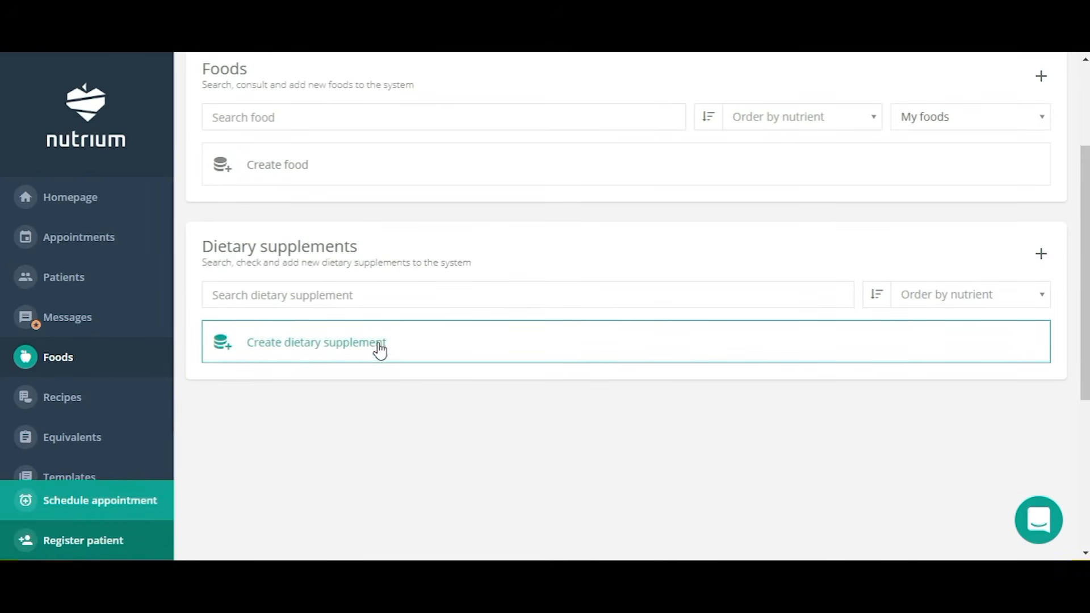
click(59, 403)
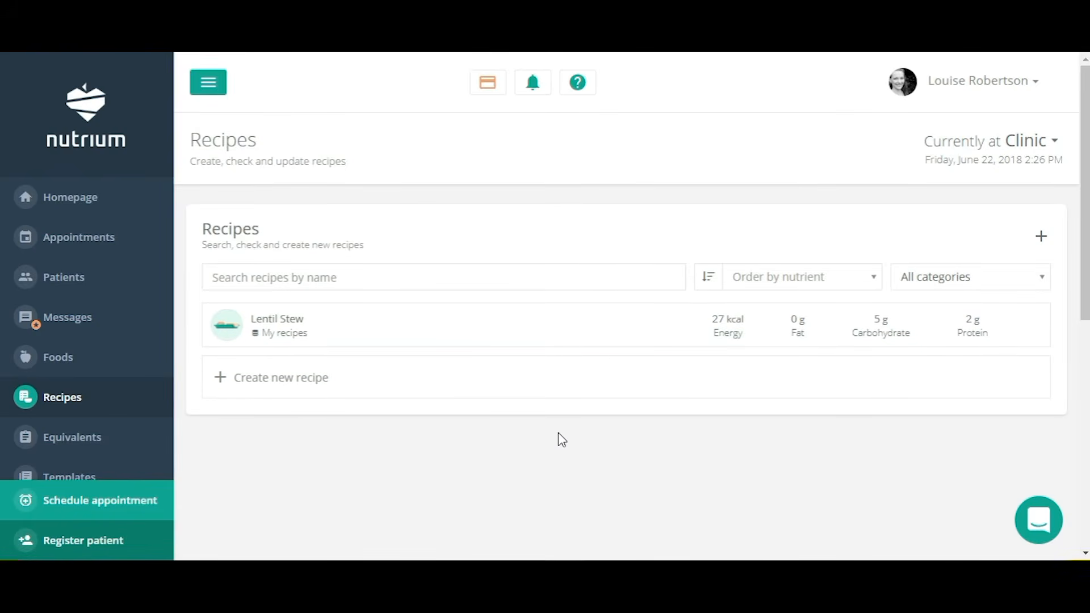
Open the Lentil Stew recipe and review its ingredients and cooking method.
scroll(558, 434, down, 3)
scroll(559, 437, up, 3)
click(276, 329)
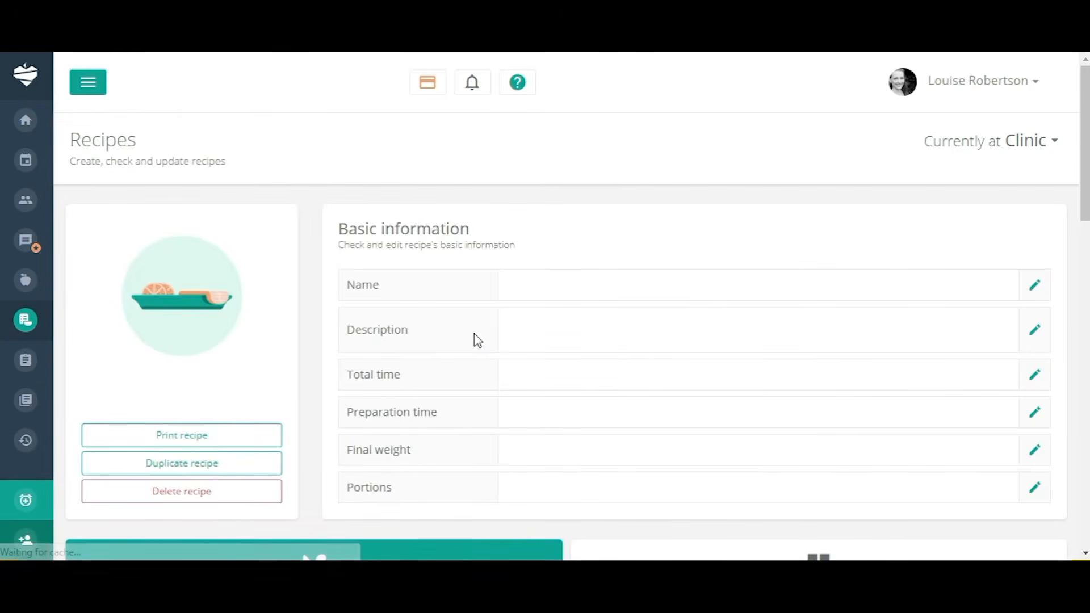
scroll(712, 357, down, 3)
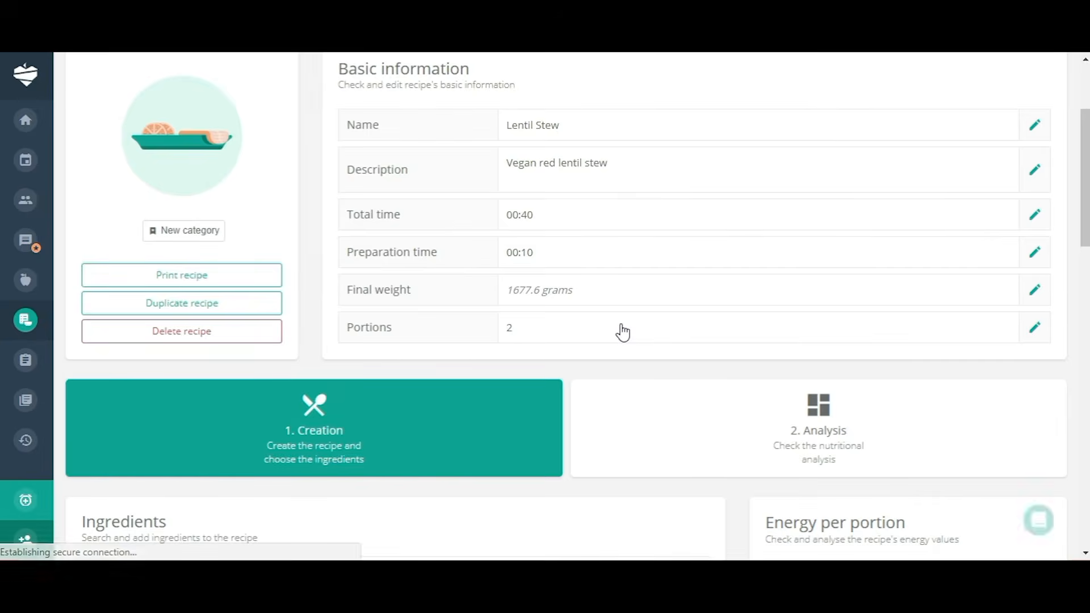
scroll(619, 332, down, 5)
scroll(425, 416, down, 7)
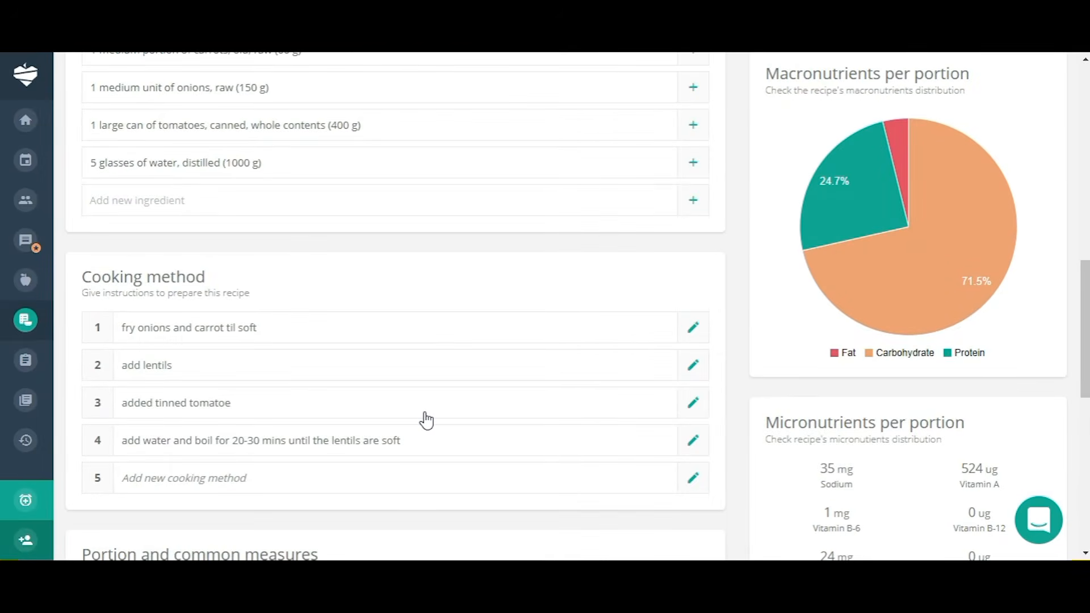
scroll(359, 339, down, 4)
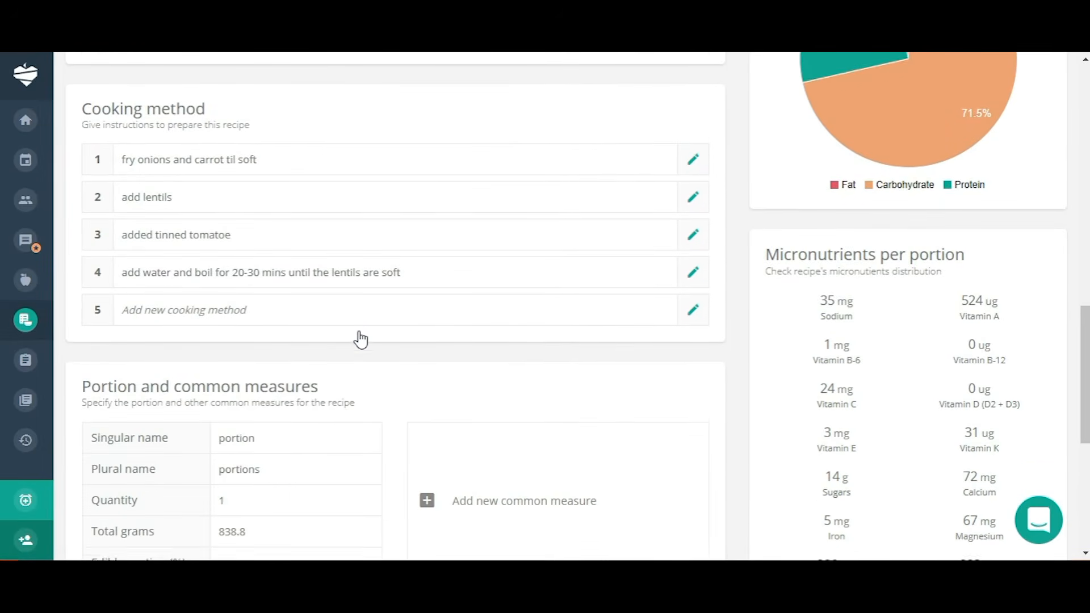
scroll(358, 348, up, 7)
scroll(364, 352, up, 1)
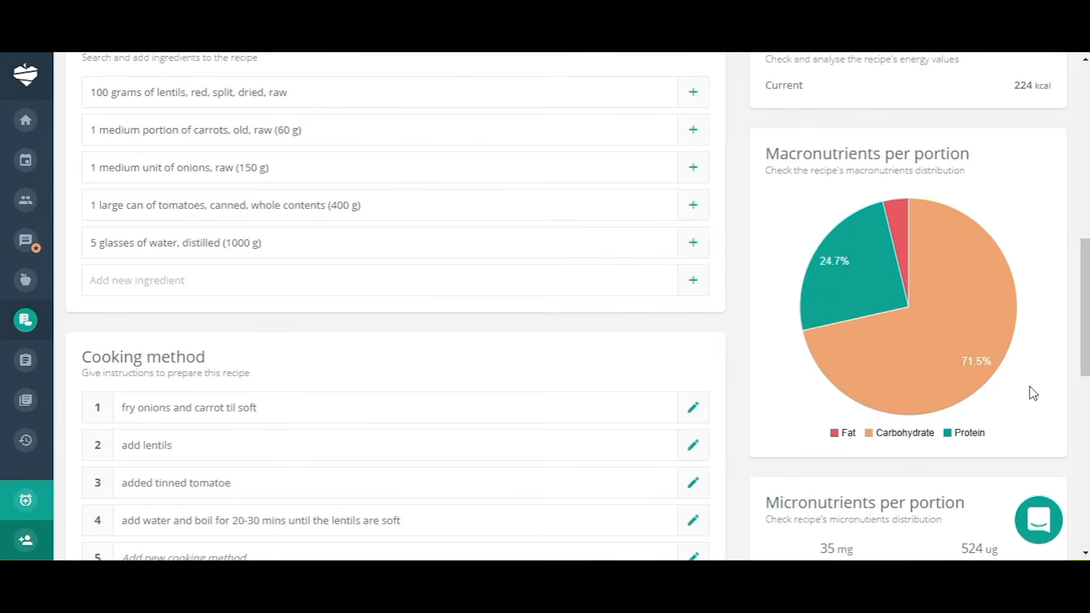
scroll(1033, 392, down, 6)
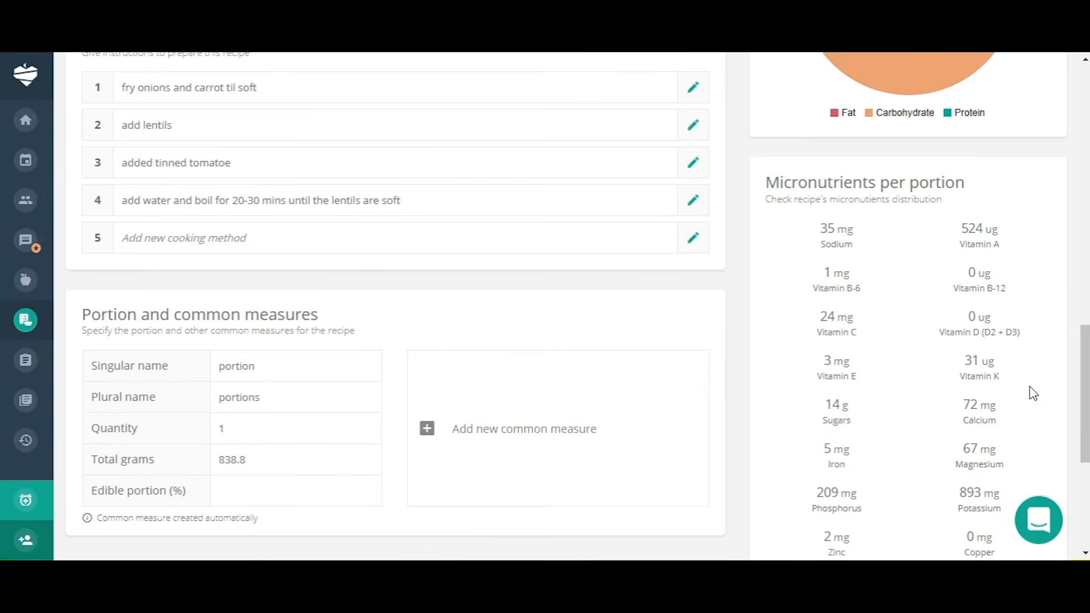
scroll(1033, 393, up, 10)
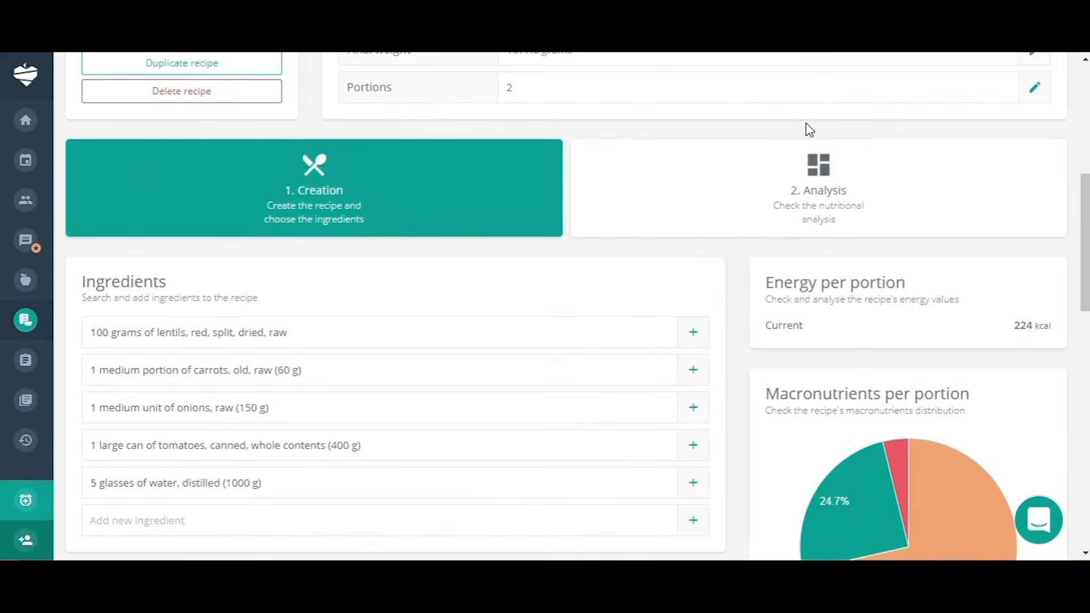
Review the Lentil Stew nutritional analysis, then move on to the Templates page.
click(829, 184)
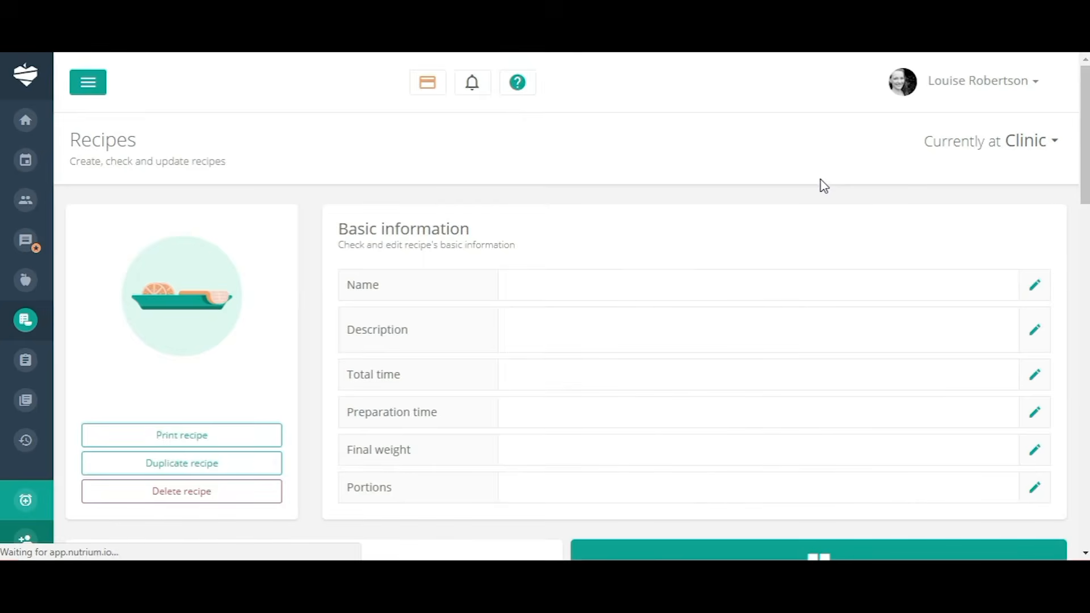
scroll(857, 283, down, 1)
scroll(857, 283, down, 6)
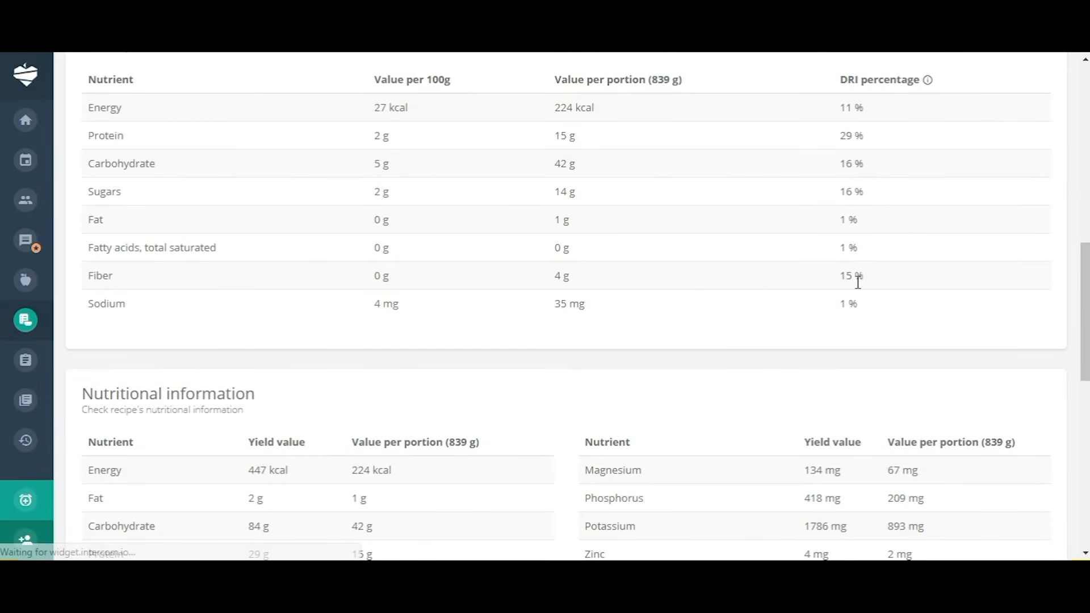
scroll(858, 283, up, 11)
scroll(857, 283, up, 3)
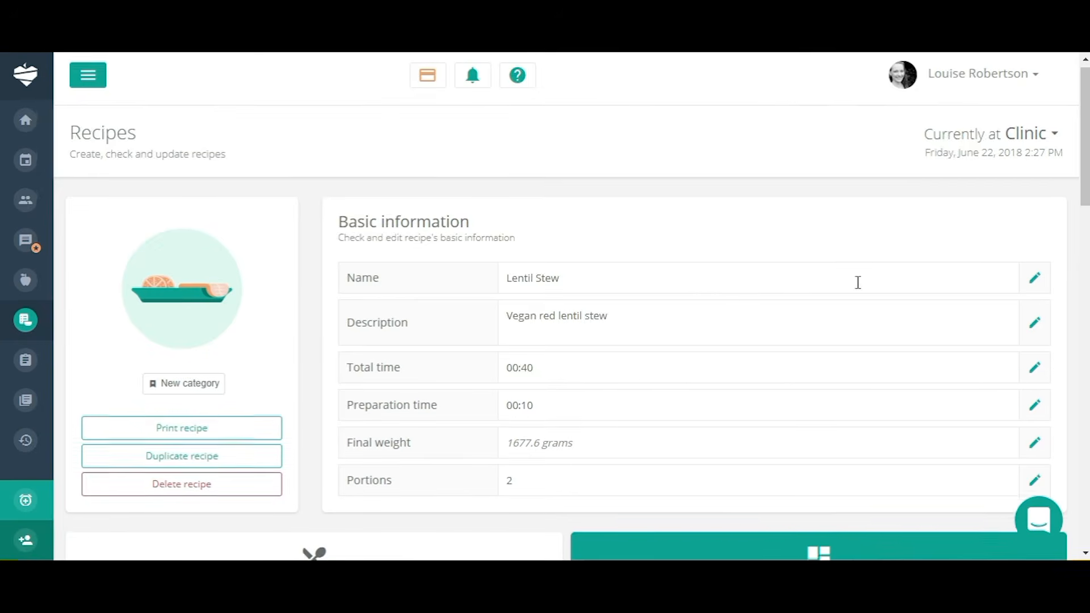
scroll(857, 282, down, 4)
scroll(858, 283, down, 8)
scroll(858, 282, up, 8)
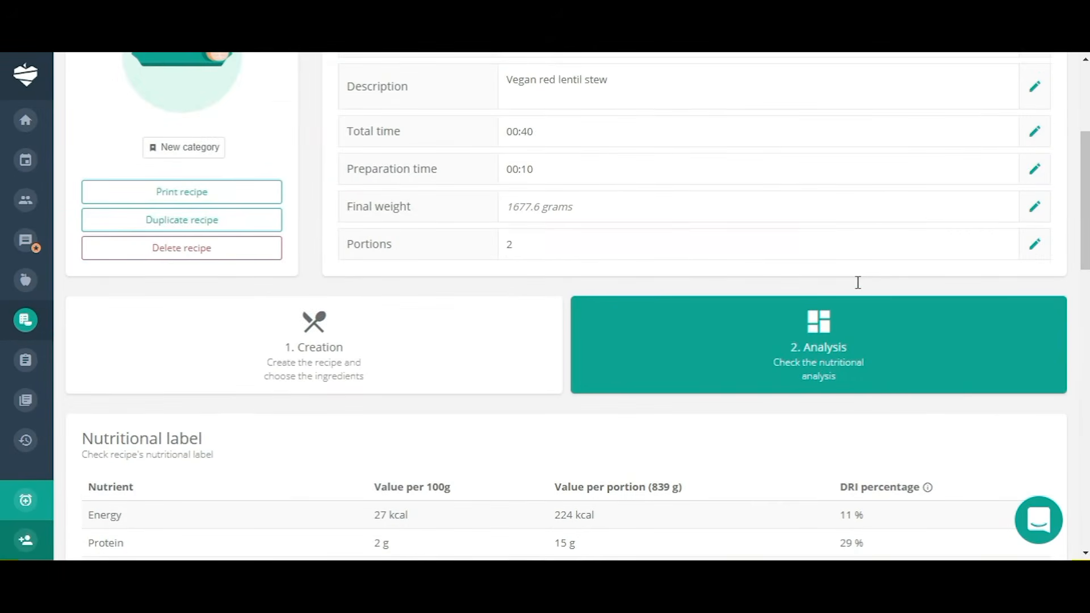
click(210, 227)
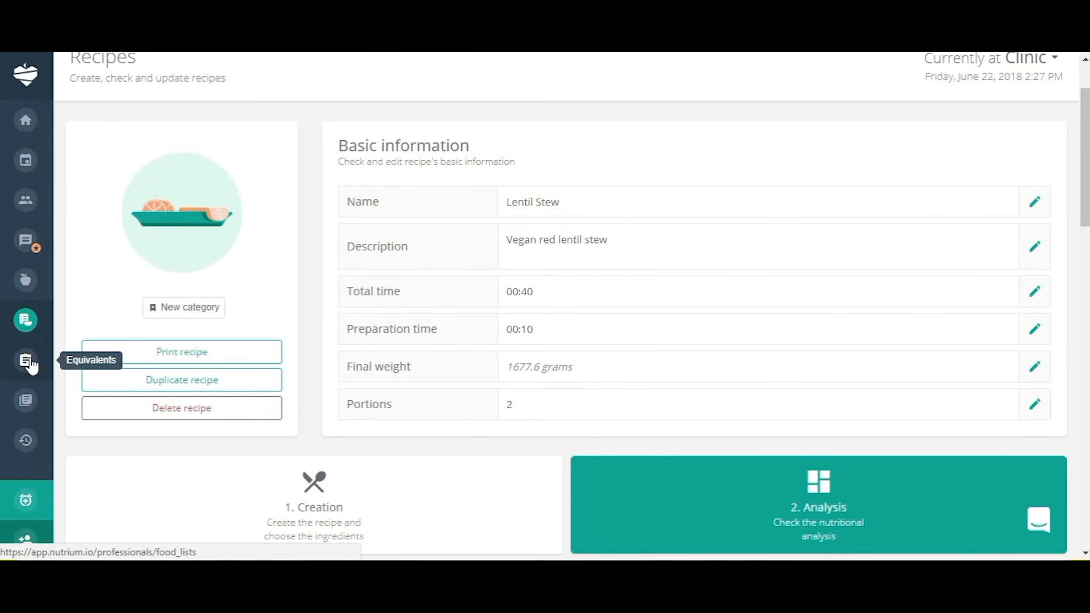
click(25, 402)
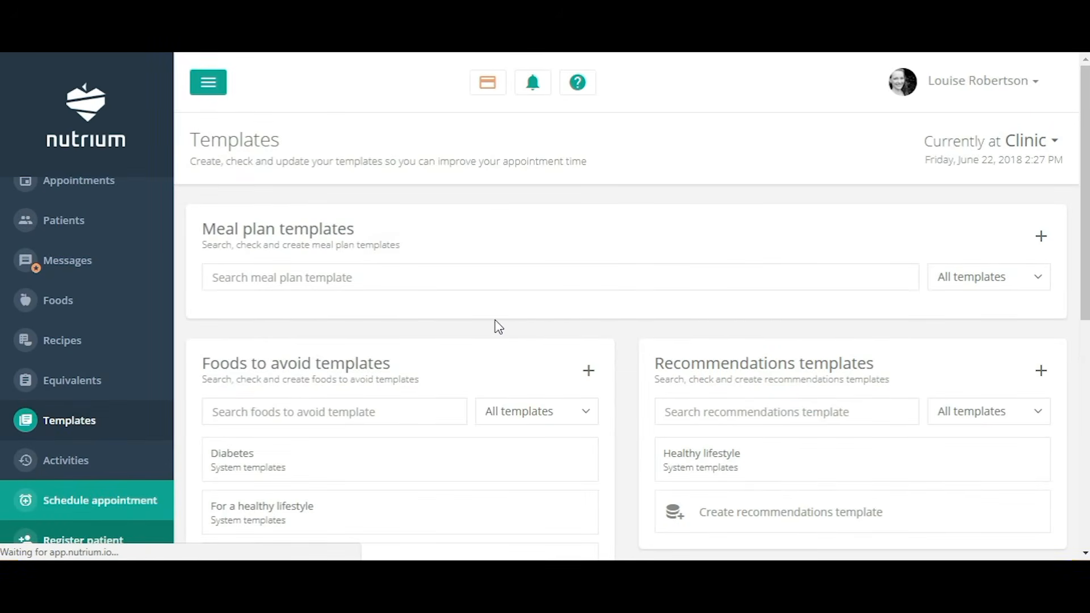
Scroll through the meal plan (1200–2500 kcal), foods-to-avoid and recommendations templates.
scroll(496, 323, down, 3)
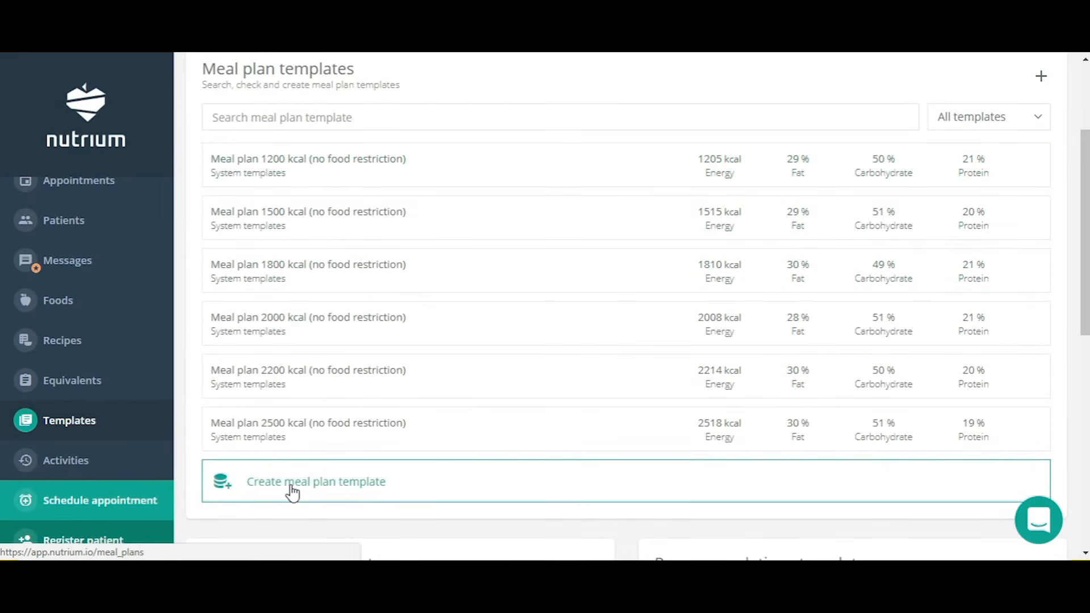
scroll(515, 464, down, 7)
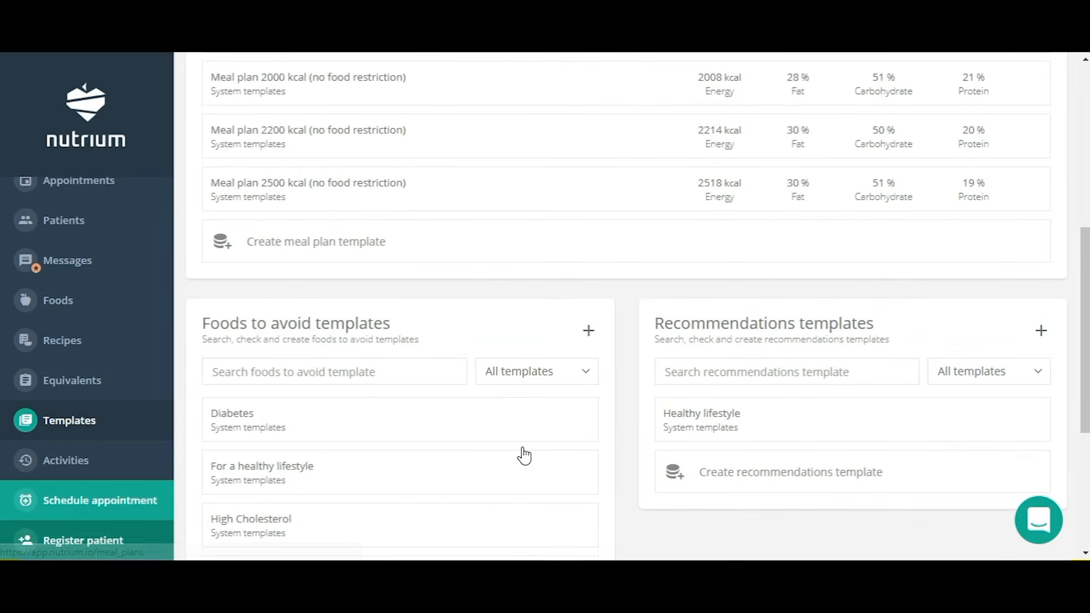
scroll(523, 454, down, 2)
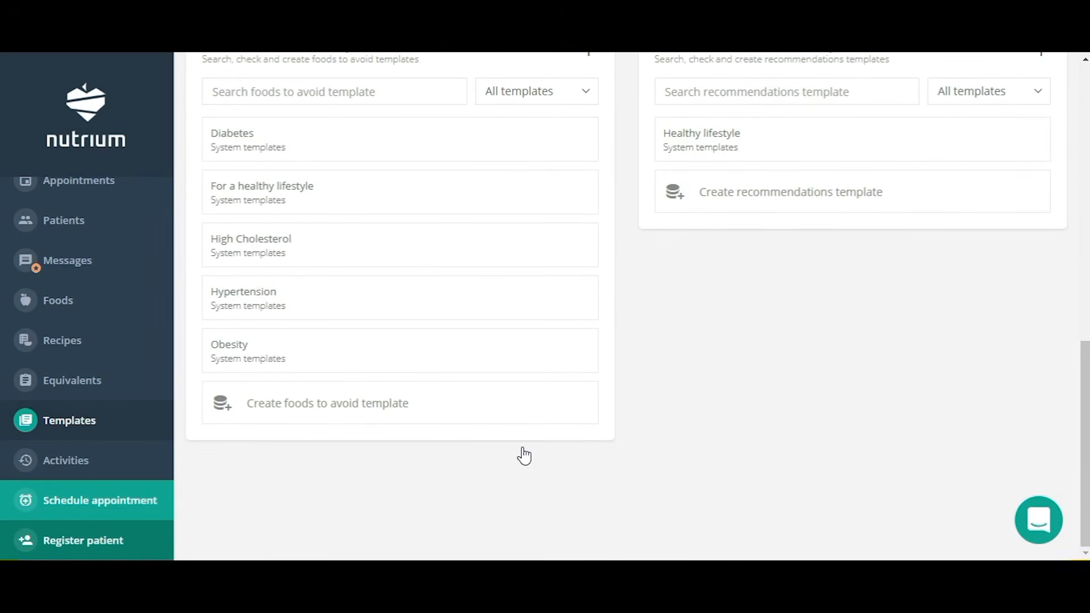
scroll(521, 452, up, 1)
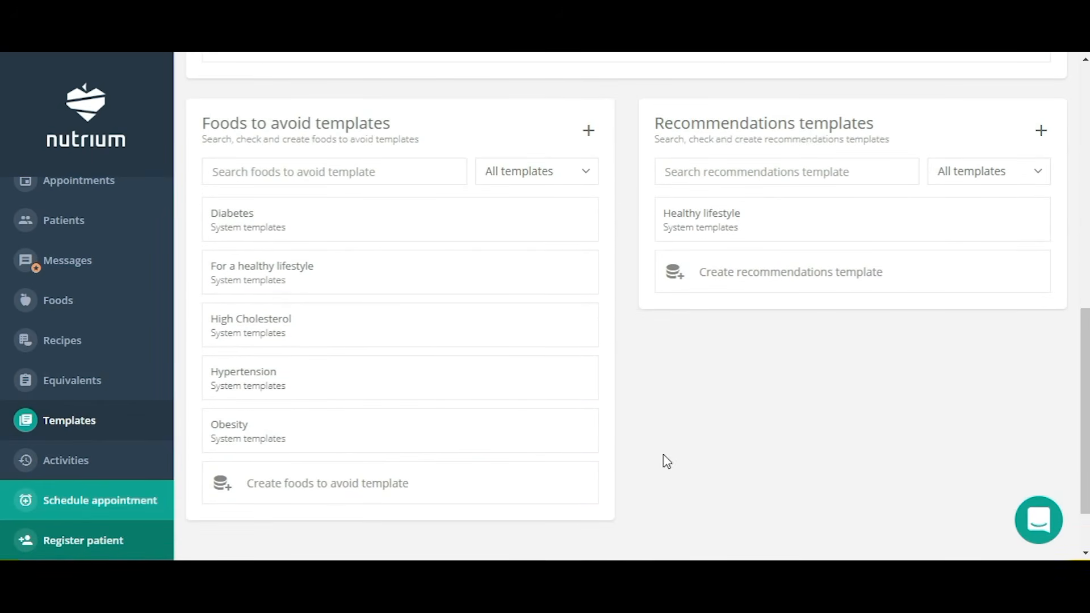
Open Activities and review the activity log, app downloads and weight logs panels.
click(78, 462)
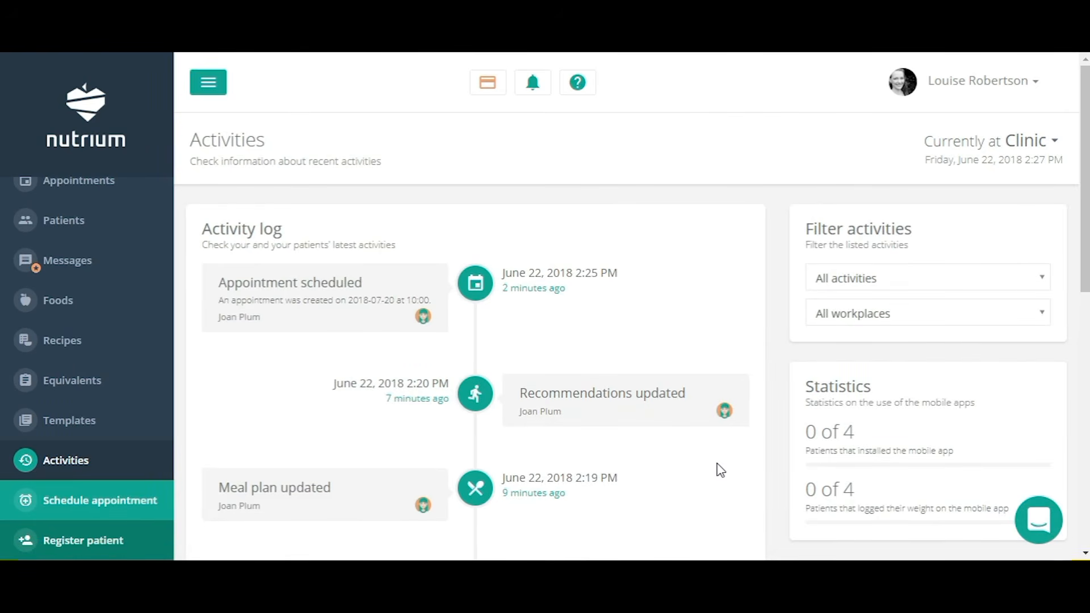
scroll(720, 470, down, 3)
scroll(730, 440, down, 3)
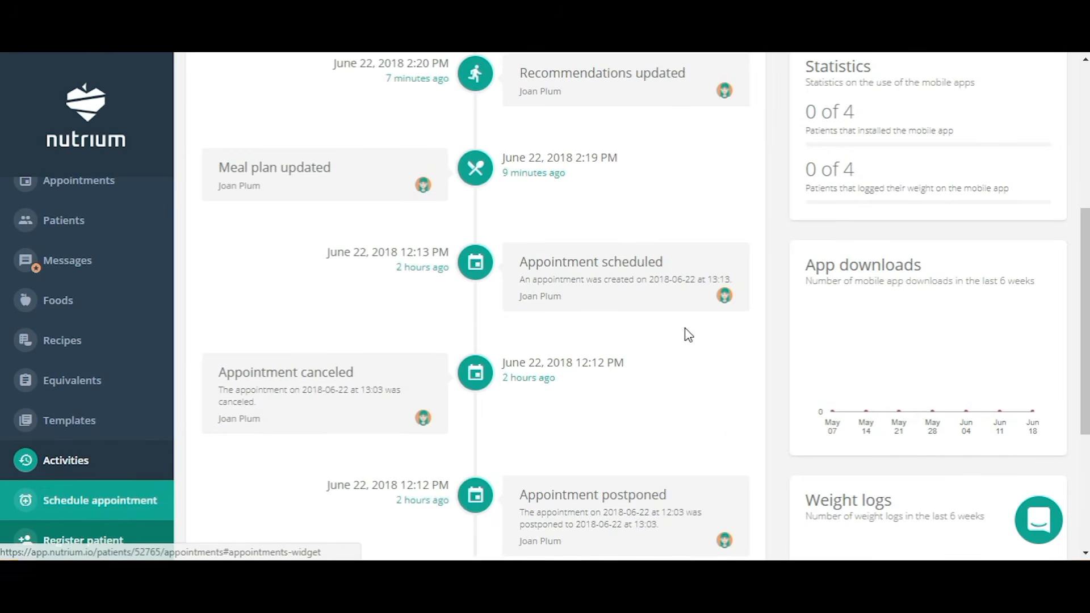
scroll(645, 345, up, 3)
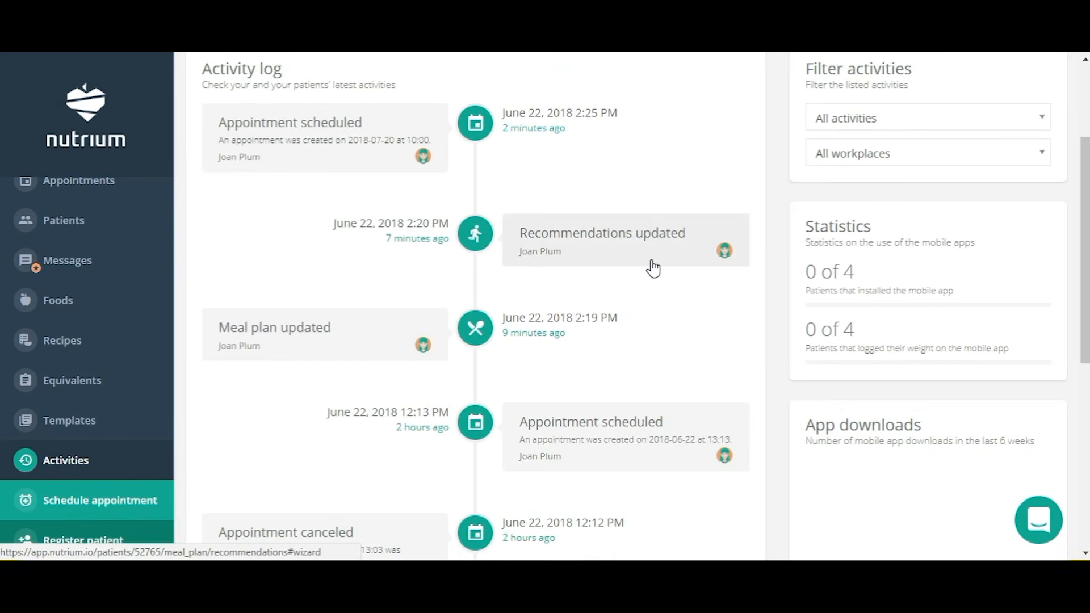
scroll(653, 267, up, 3)
scroll(653, 268, down, 9)
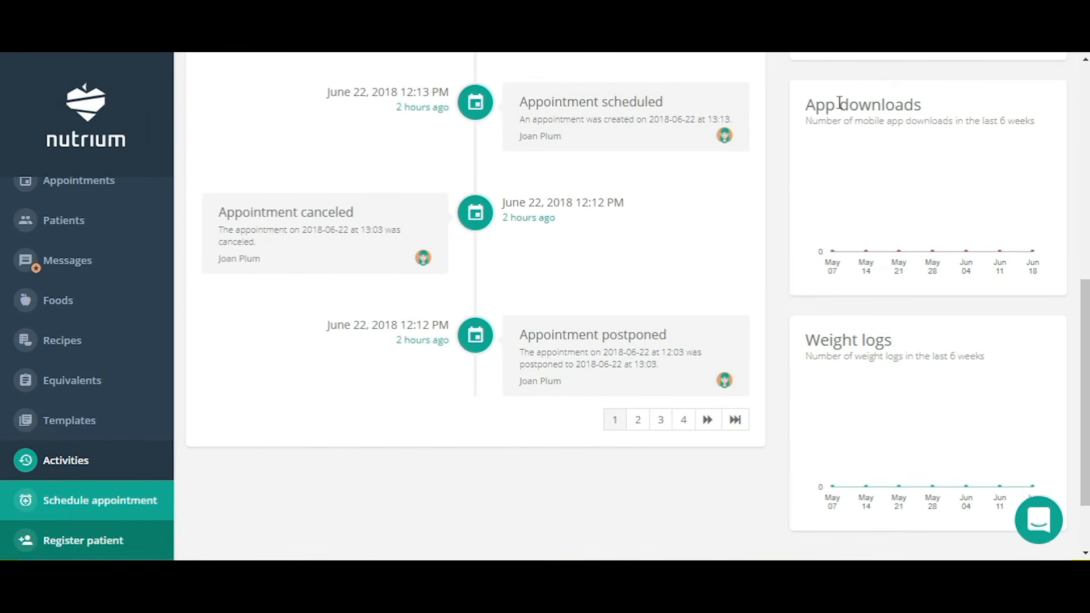
scroll(970, 279, down, 2)
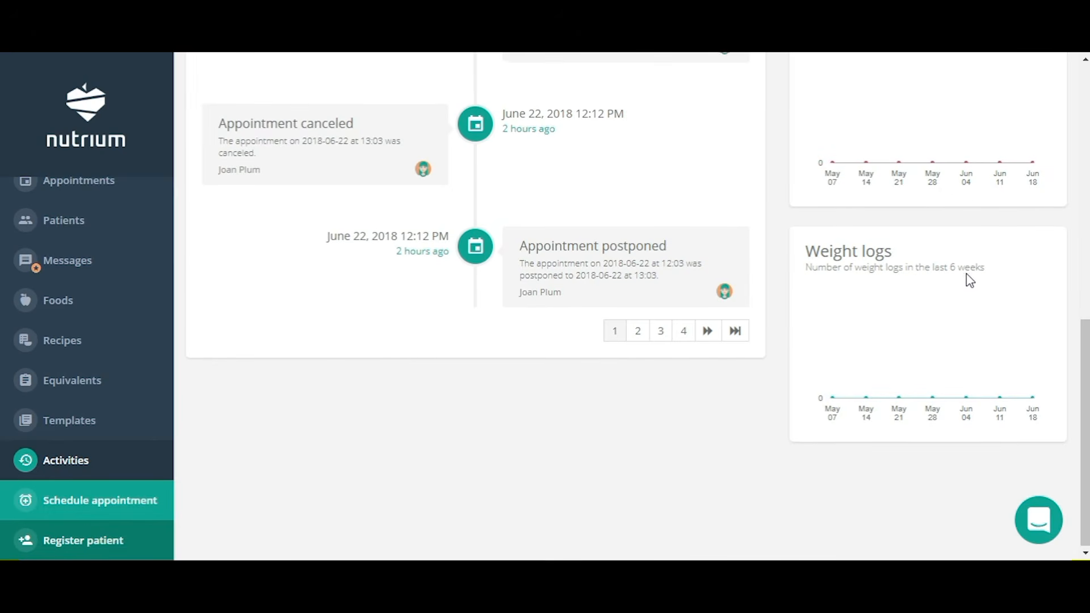
scroll(711, 381, up, 10)
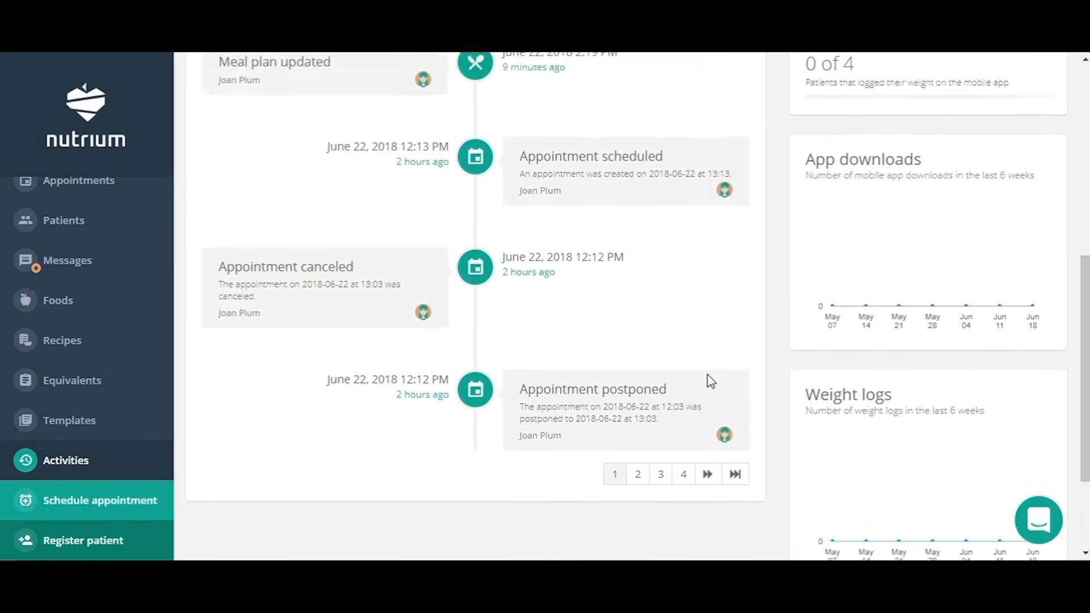